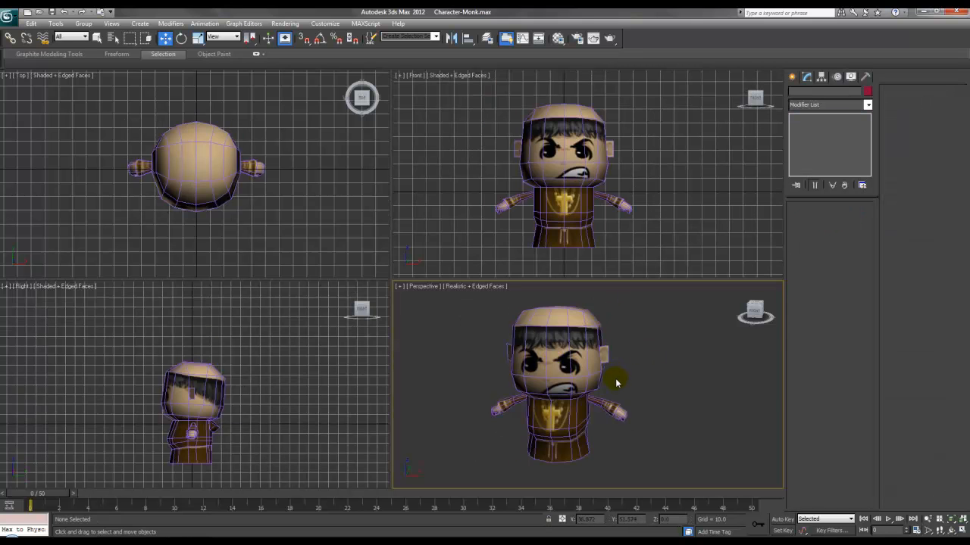
Step: Select the monk's editable-poly mesh in the Perspective viewport
{"action": "left_click", "coordinate": [576, 371]}
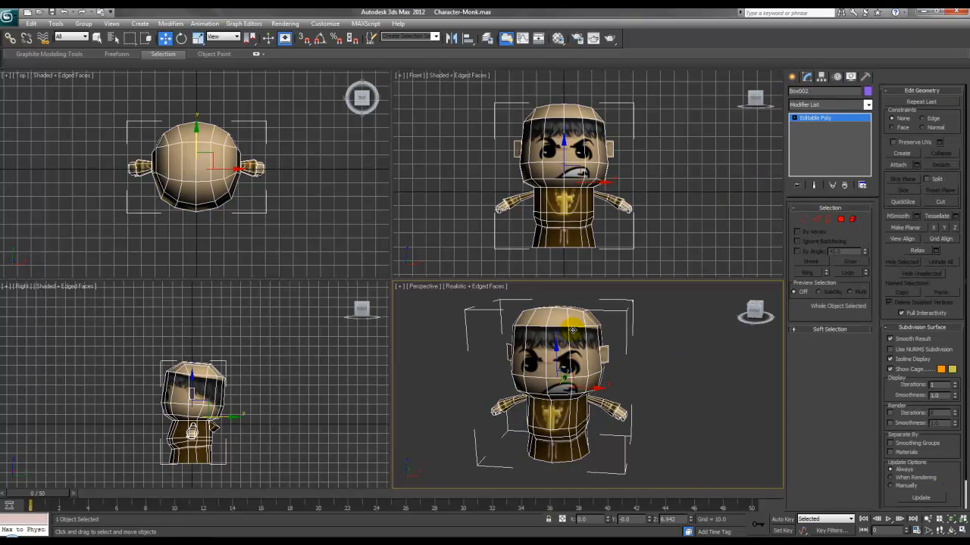
Step: Enable See-Through in the monk model's Object Properties, then freeze the model
{"action": "right_click", "coordinate": [575, 362]}
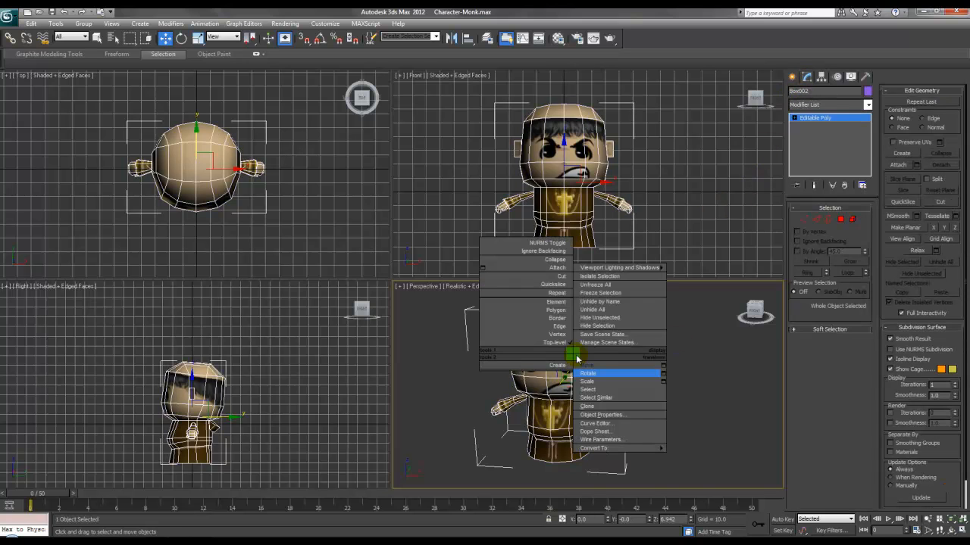
{"action": "left_click", "coordinate": [604, 409]}
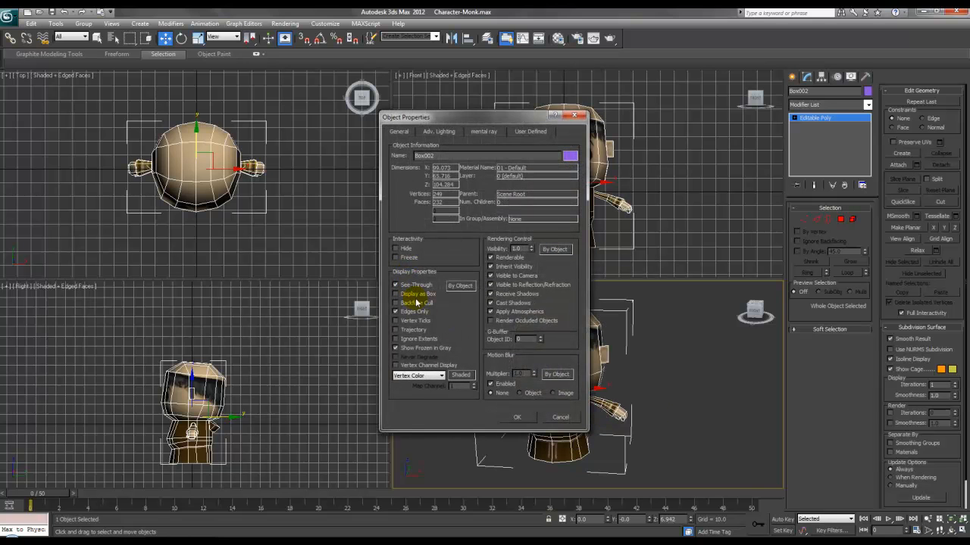
{"action": "left_click", "coordinate": [535, 414]}
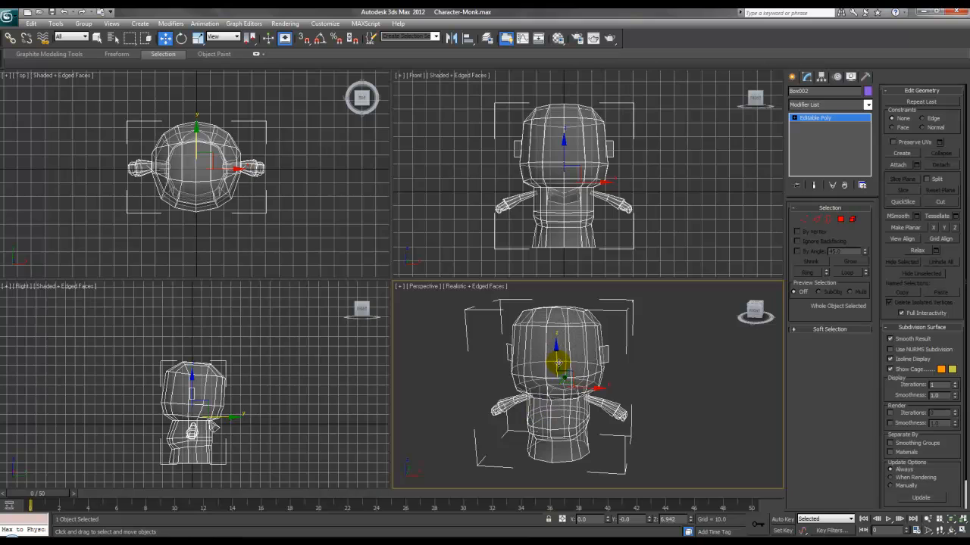
{"action": "right_click", "coordinate": [557, 360]}
{"action": "left_click", "coordinate": [580, 299]}
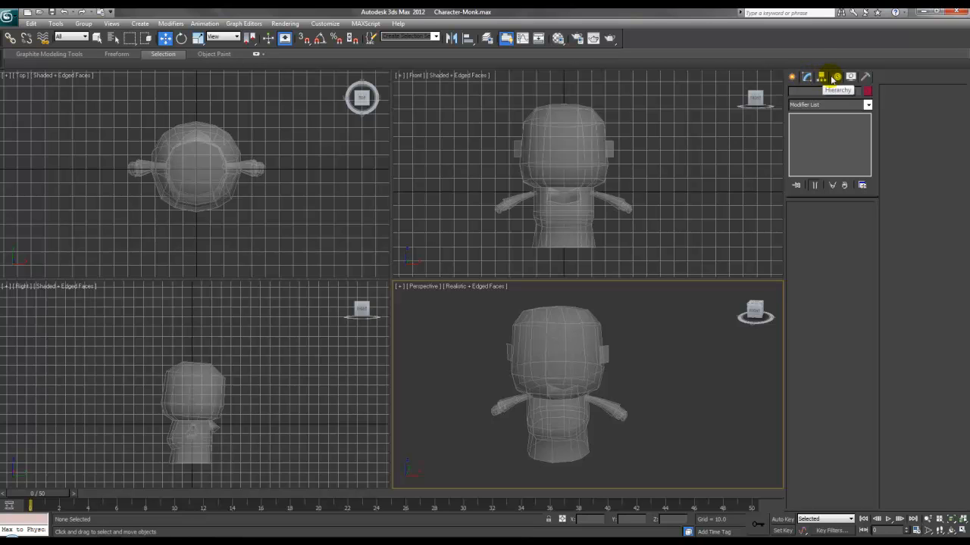
Step: Create a CATParent helper from CAT Objects, drawn out below the monk
{"action": "left_click", "coordinate": [793, 77]}
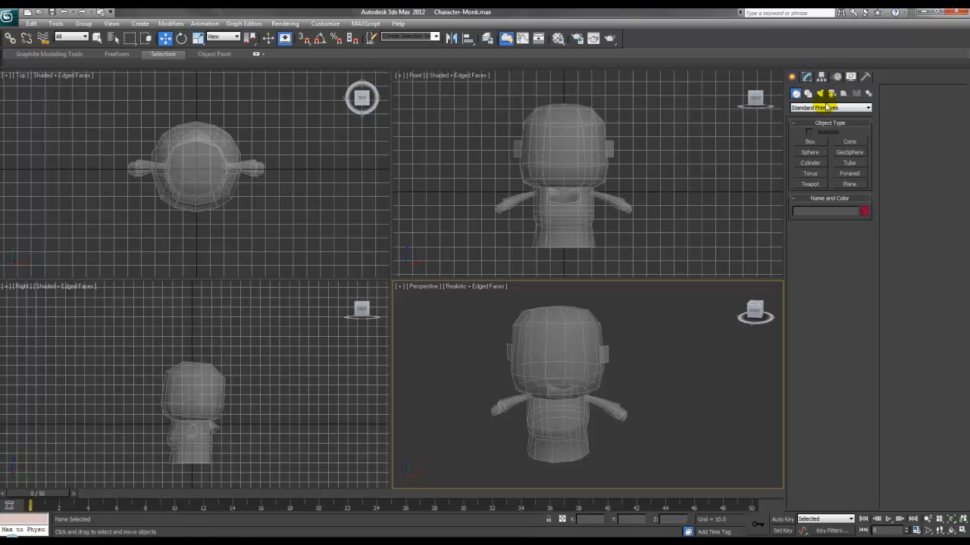
{"action": "left_click", "coordinate": [842, 94]}
{"action": "left_click", "coordinate": [838, 108]}
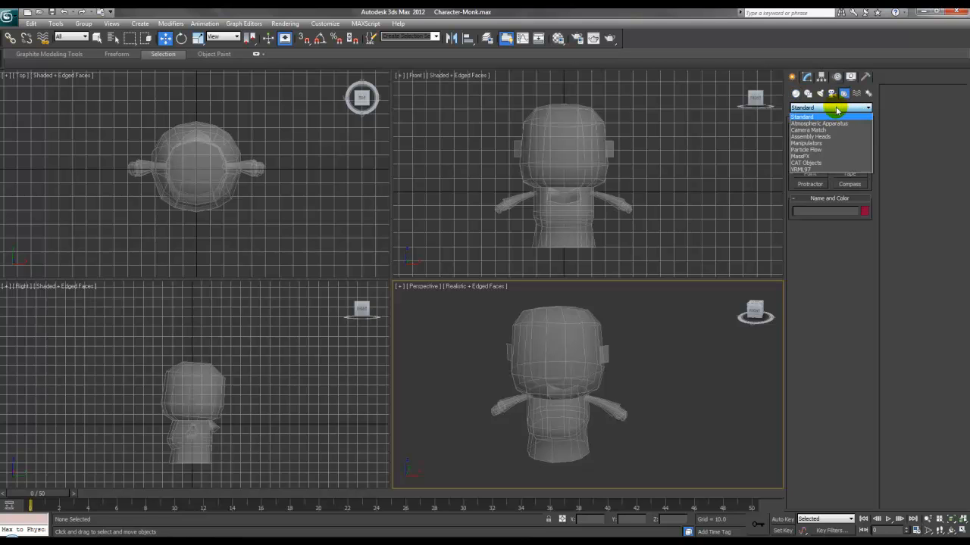
{"action": "left_click", "coordinate": [808, 163]}
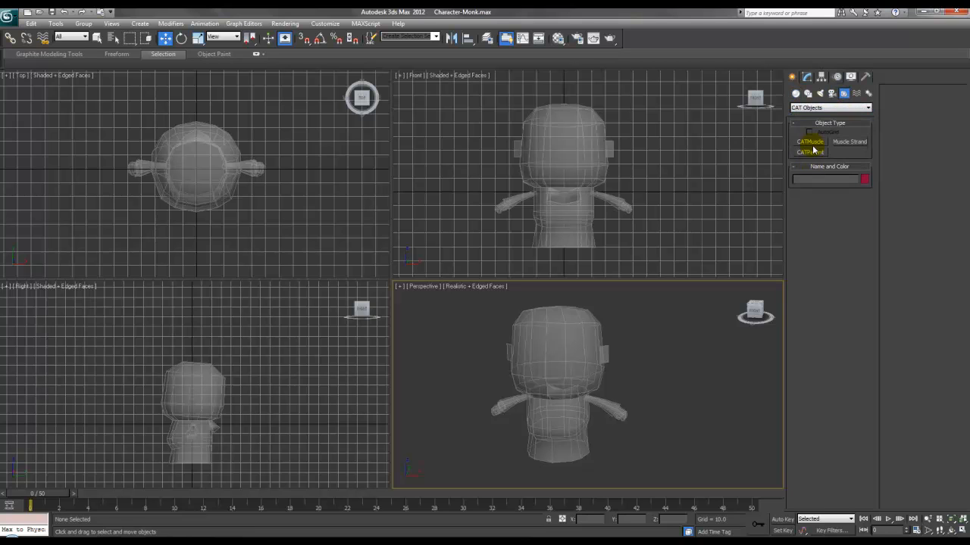
{"action": "left_click", "coordinate": [810, 154]}
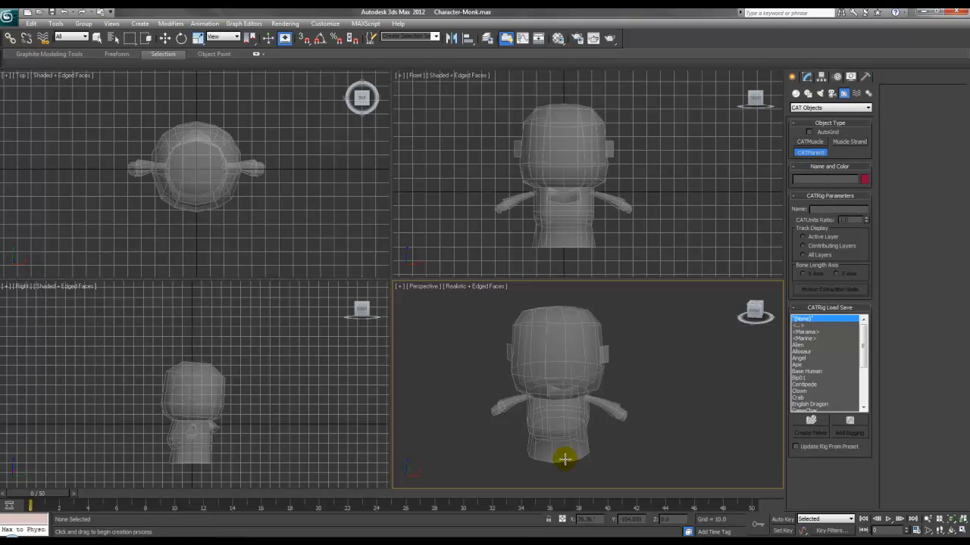
{"action": "left_click_drag", "start_coordinate": [543, 466], "coordinate": [563, 392]}
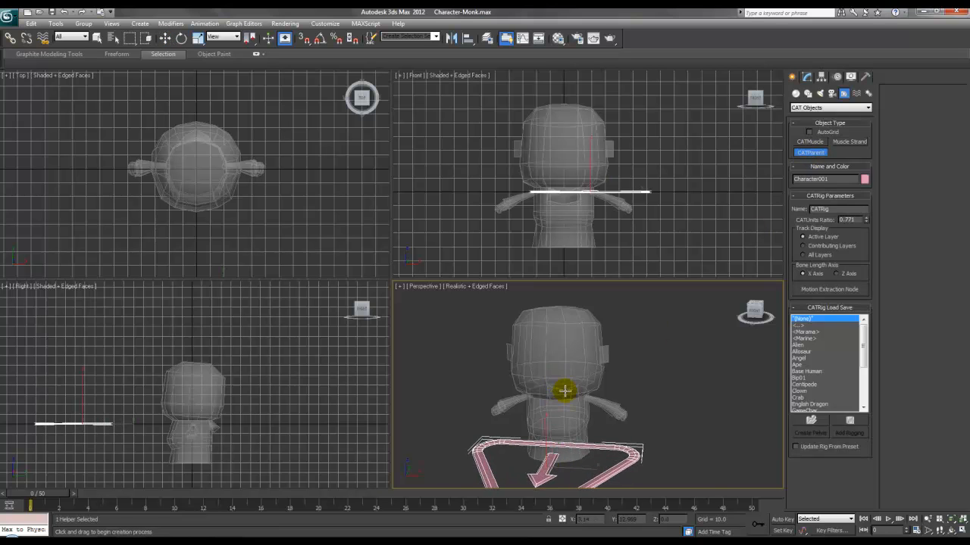
Step: Move the CATParent down to the monk's feet and centre it at 0
{"action": "right_click", "coordinate": [581, 400]}
{"action": "left_click", "coordinate": [588, 404]}
{"action": "middle_click_drag", "start_coordinate": [590, 223], "coordinate": [606, 215]}
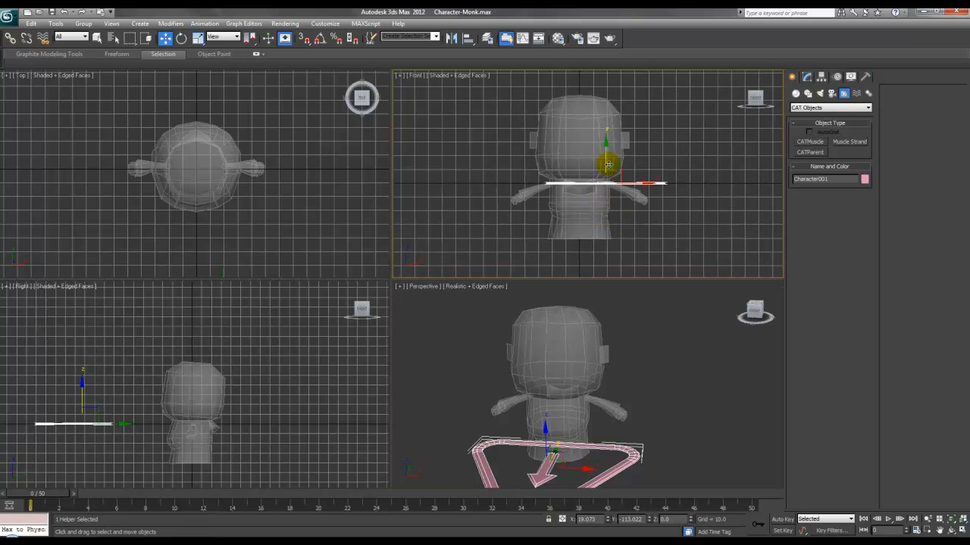
{"action": "left_click_drag", "start_coordinate": [606, 149], "coordinate": [606, 211]}
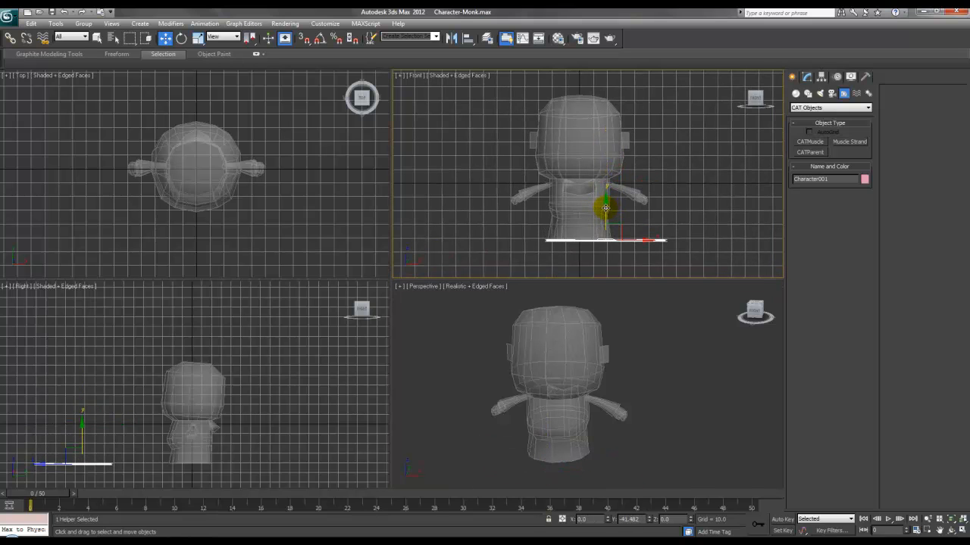
{"action": "left_click_drag", "start_coordinate": [628, 243], "coordinate": [610, 240]}
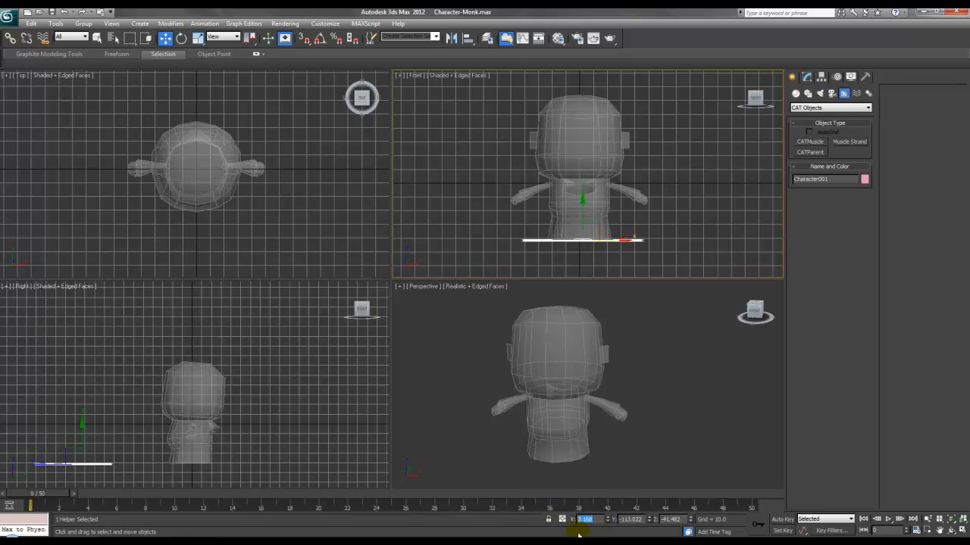
{"action": "type", "text": "0"}
{"action": "key", "text": "Tab"}
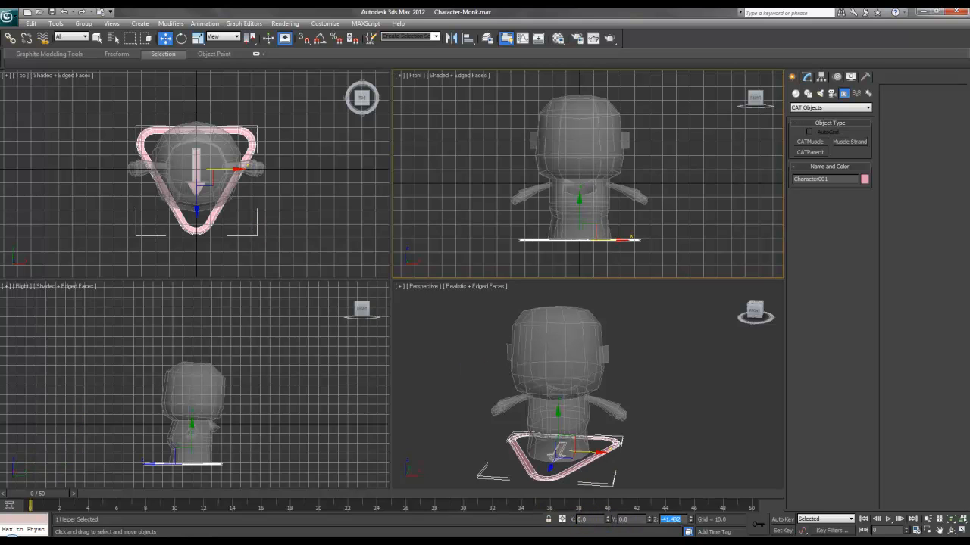
Step: Reselect the CATParent triangle and show its settings in the Modify panel
{"action": "middle_click_drag", "start_coordinate": [577, 405], "coordinate": [579, 388]}
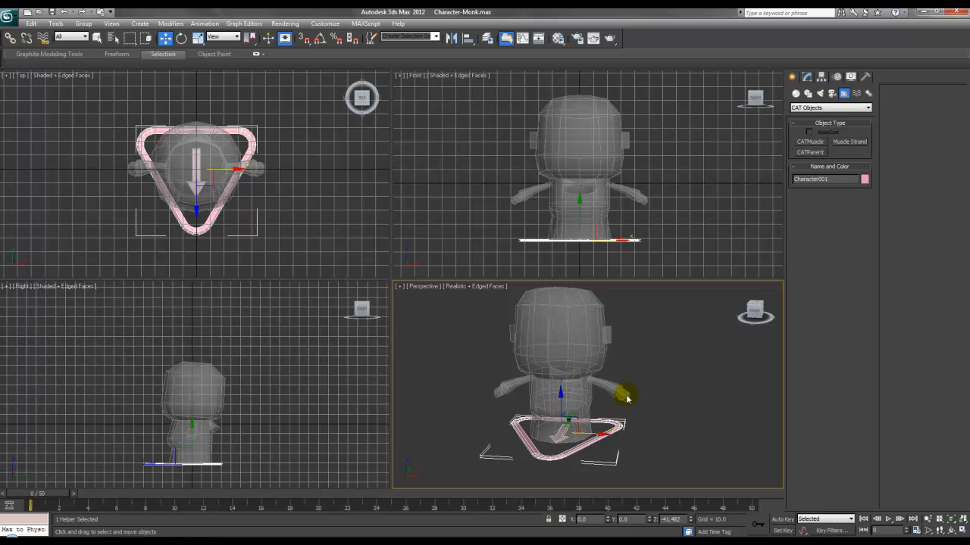
{"action": "left_click", "coordinate": [656, 399]}
{"action": "middle_click_drag", "start_coordinate": [656, 399], "coordinate": [556, 422], "text": "alt"}
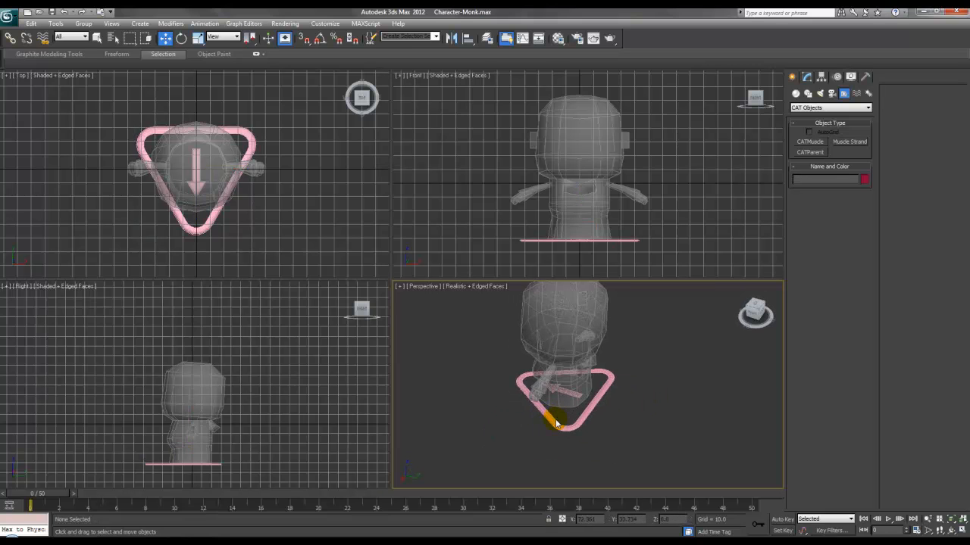
{"action": "left_click", "coordinate": [559, 425]}
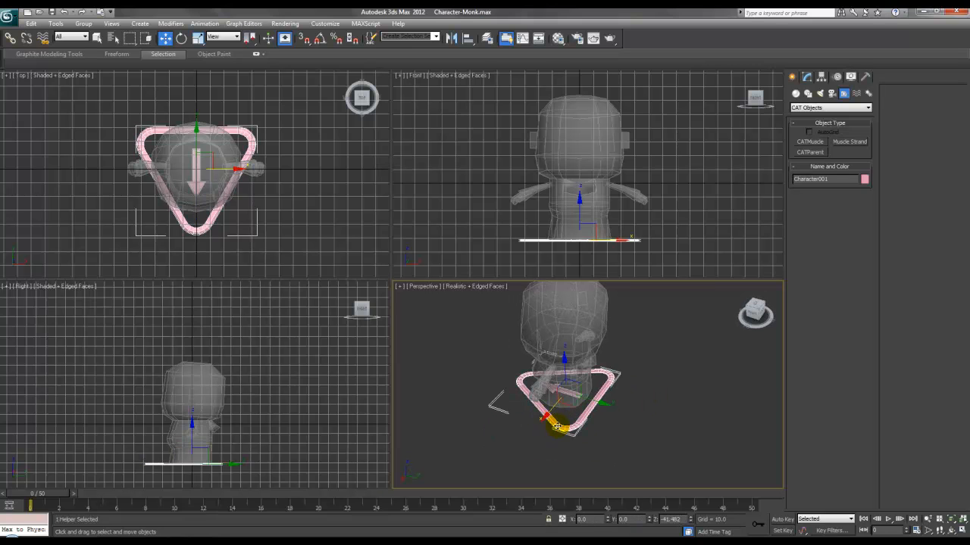
{"action": "middle_click_drag", "start_coordinate": [629, 402], "coordinate": [598, 425], "text": "alt"}
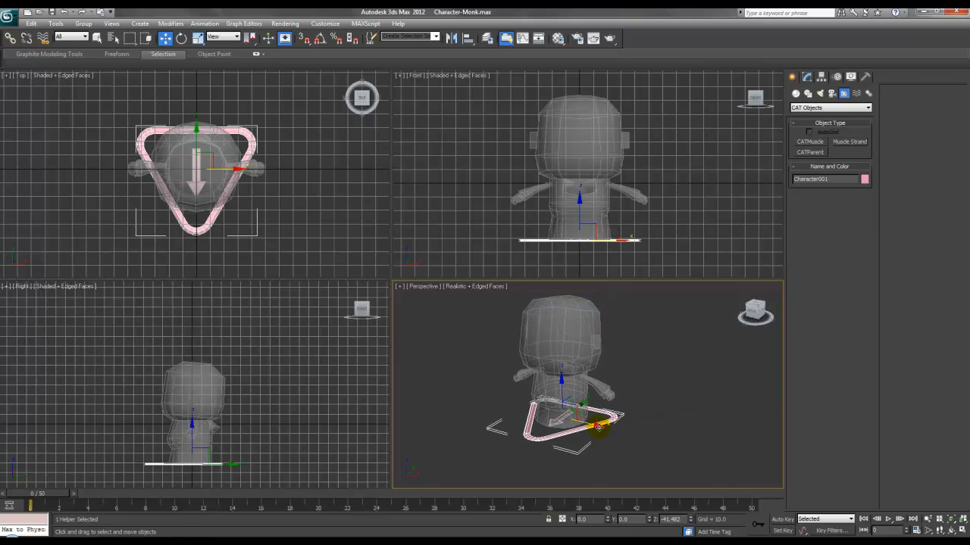
{"action": "left_click", "coordinate": [807, 77]}
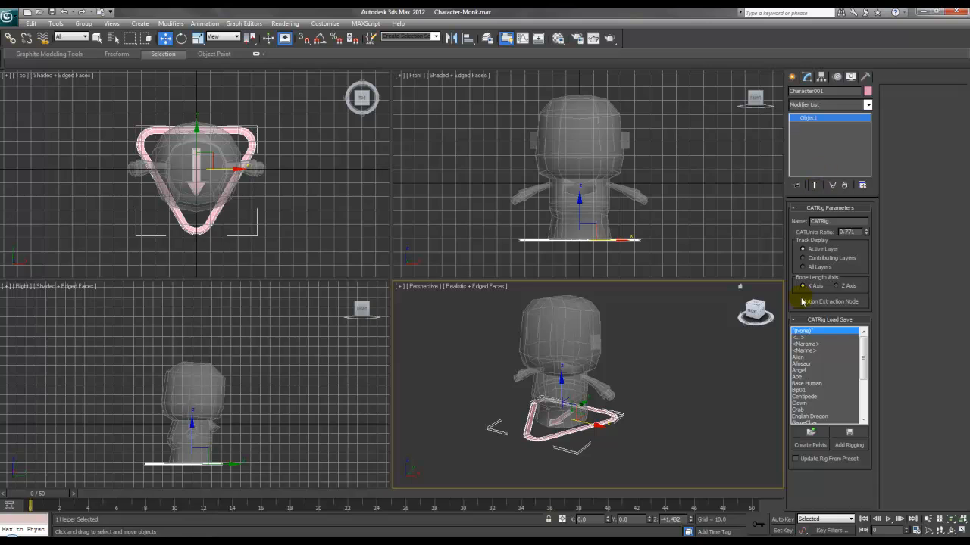
Step: Create the pelvis hub and move it down to the monk's waist
{"action": "left_click", "coordinate": [802, 447]}
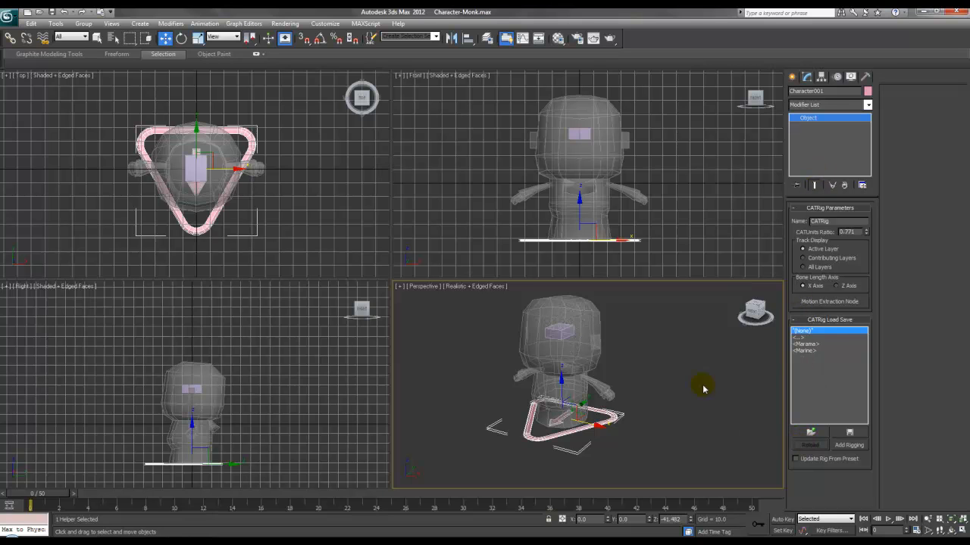
{"action": "left_click", "coordinate": [583, 134]}
{"action": "left_click_drag", "start_coordinate": [579, 101], "coordinate": [583, 182]}
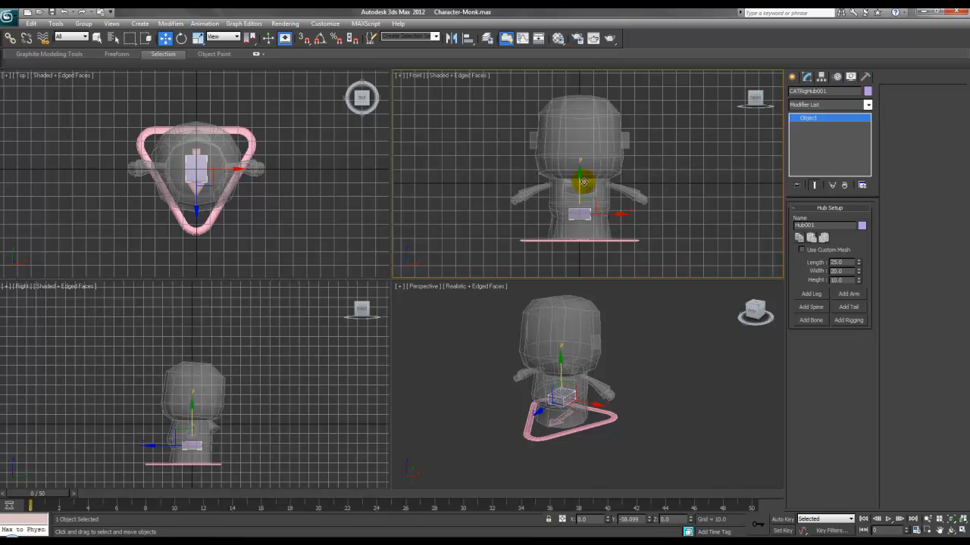
{"action": "scroll", "coordinate": [193, 447], "scroll_direction": "up", "scroll_amount": 6}
{"action": "middle_click_drag", "start_coordinate": [193, 449], "coordinate": [207, 389]}
Step: Scale the pelvis hub to about 52.79 by 46.011, then add a first leg
{"action": "right_click", "coordinate": [210, 403]}
{"action": "left_click", "coordinate": [227, 413]}
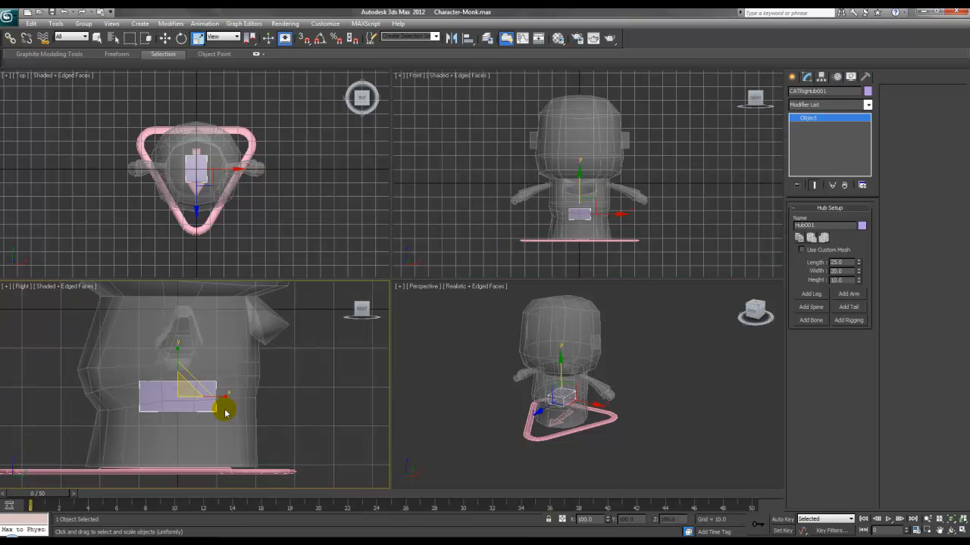
{"action": "left_click_drag", "start_coordinate": [218, 399], "coordinate": [256, 397]}
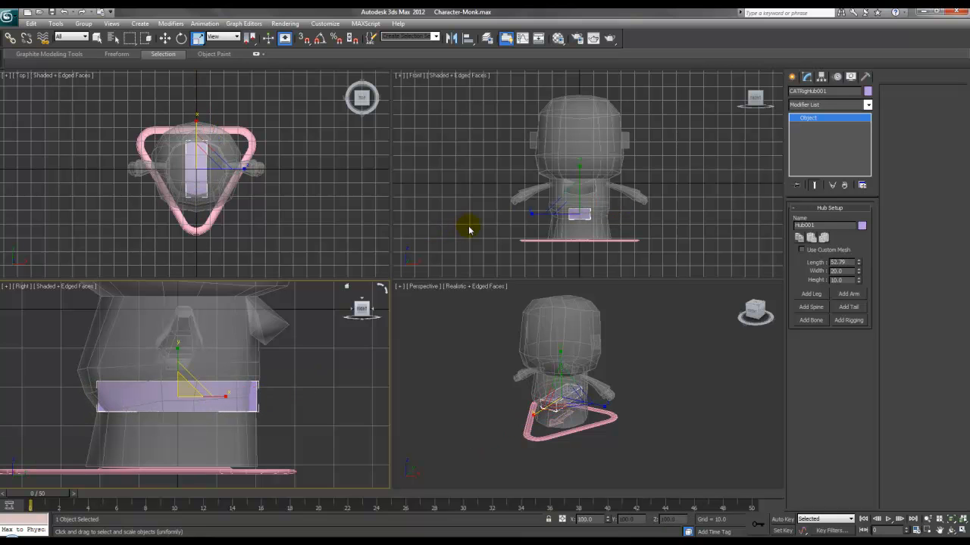
{"action": "scroll", "coordinate": [640, 200], "scroll_direction": "up", "scroll_amount": 4}
{"action": "left_click_drag", "start_coordinate": [636, 200], "coordinate": [684, 197]}
{"action": "mouse_move", "coordinate": [623, 396]}
{"action": "middle_mouse_down", "text": "alt"}
{"action": "mouse_move", "coordinate": [608, 409]}
{"action": "mouse_move", "coordinate": [537, 405]}
{"action": "mouse_move", "coordinate": [647, 396]}
{"action": "mouse_move", "coordinate": [597, 405]}
{"action": "mouse_move", "coordinate": [612, 405]}
{"action": "middle_mouse_up", "text": "alt"}
{"action": "scroll", "coordinate": [633, 405], "scroll_direction": "up", "scroll_amount": 2}
{"action": "right_click", "coordinate": [582, 405]}
{"action": "left_click", "coordinate": [589, 414]}
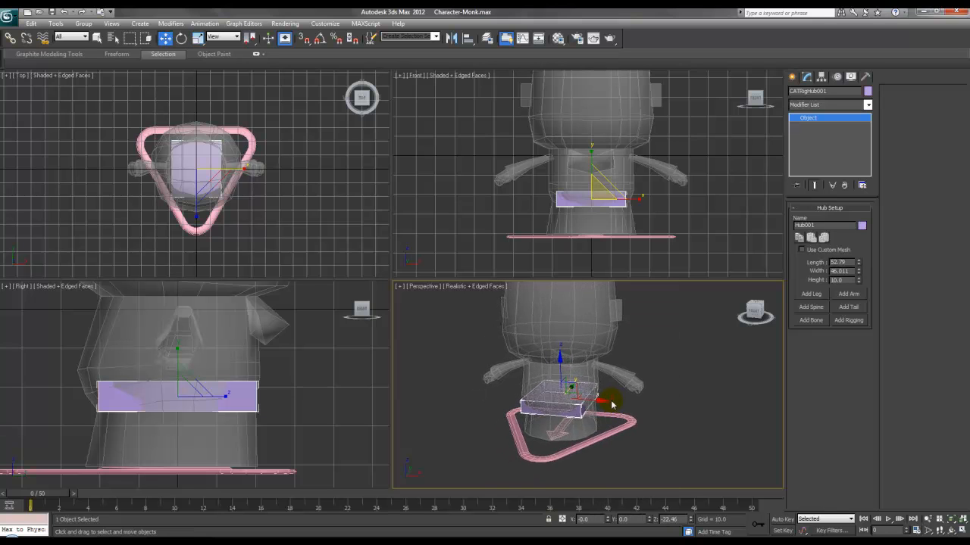
{"action": "left_click", "coordinate": [809, 294]}
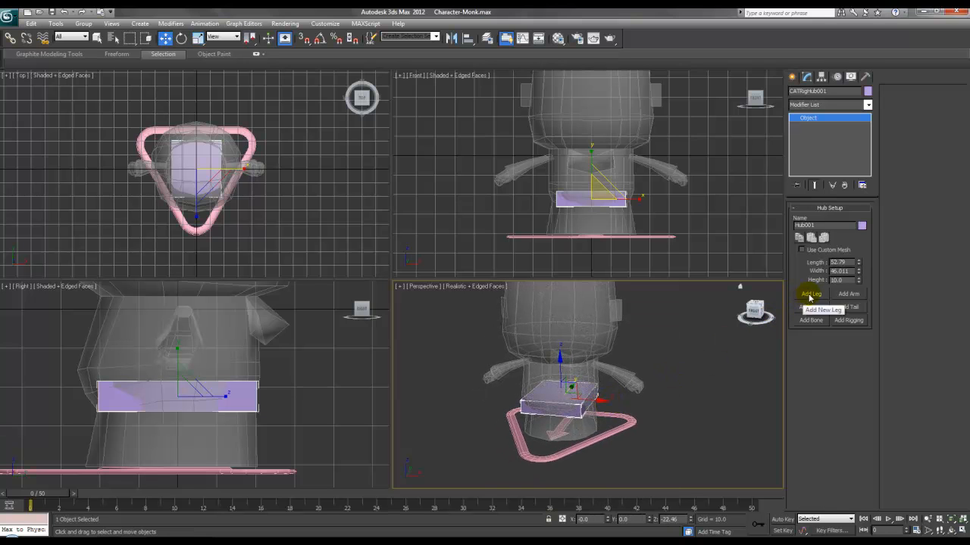
Step: Select the new leg's parts and slide them sideways into position
{"action": "scroll", "coordinate": [632, 197], "scroll_direction": "up", "scroll_amount": 4}
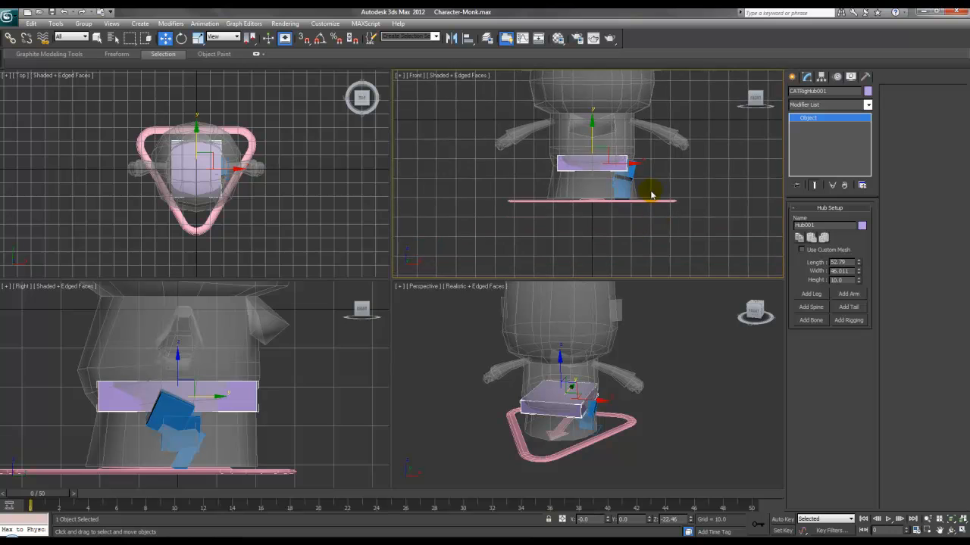
{"action": "middle_click_drag", "start_coordinate": [641, 182], "coordinate": [630, 180]}
{"action": "left_click", "coordinate": [634, 157]}
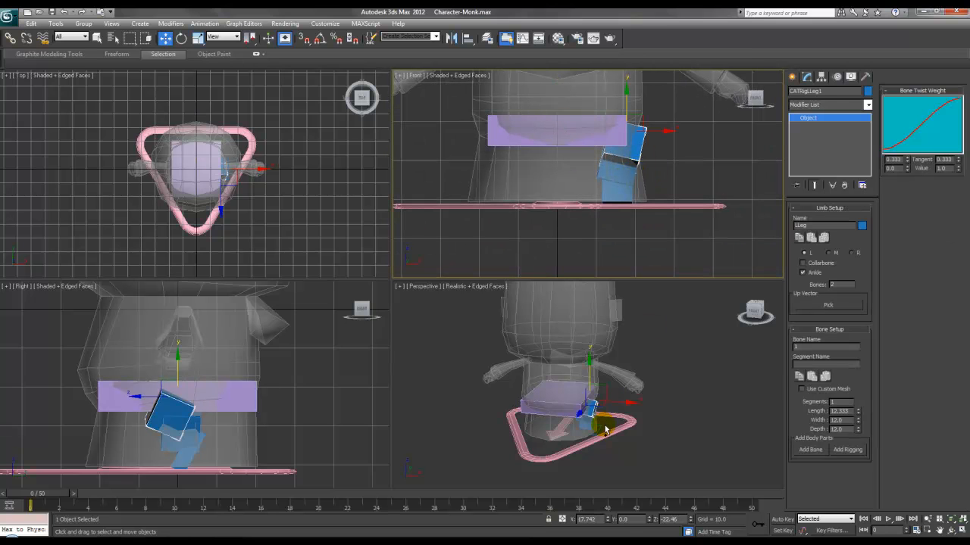
{"action": "left_click", "coordinate": [592, 432], "text": "ctrl"}
{"action": "left_click", "coordinate": [585, 427], "text": "ctrl"}
{"action": "left_click", "coordinate": [587, 418], "text": "ctrl"}
{"action": "middle_click_drag", "start_coordinate": [645, 178], "coordinate": [648, 175]}
{"action": "left_click_drag", "start_coordinate": [648, 175], "coordinate": [625, 175]}
{"action": "left_click", "coordinate": [634, 167]}
Step: Move the left leg's foot platform along X to bend the leg
{"action": "left_click", "coordinate": [612, 157]}
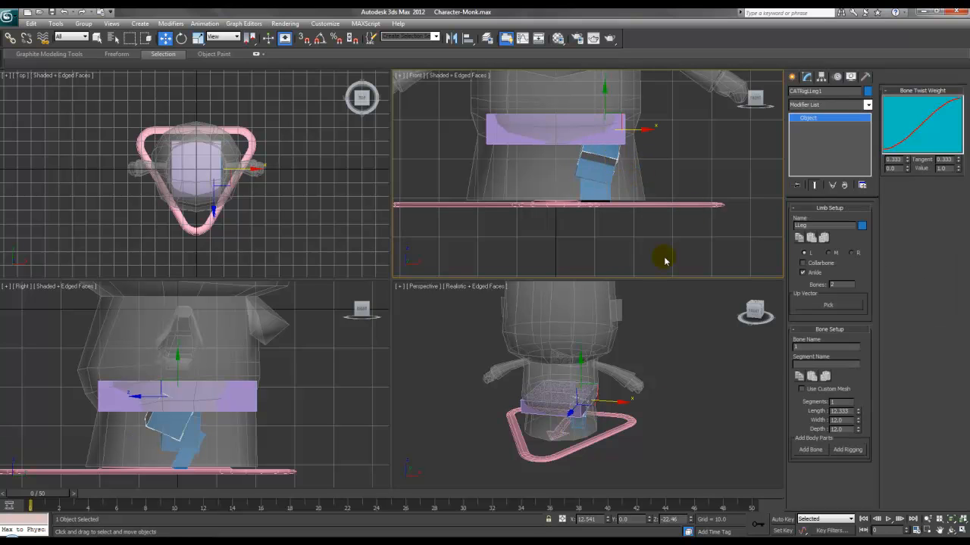
{"action": "middle_click_drag", "start_coordinate": [655, 443], "coordinate": [608, 383], "text": "alt"}
{"action": "scroll", "coordinate": [604, 387], "scroll_direction": "up", "scroll_amount": 5}
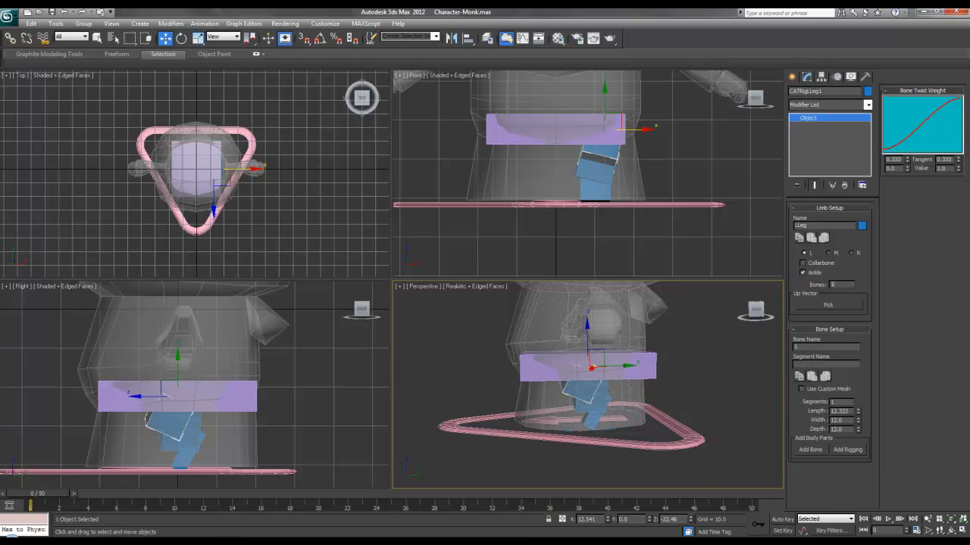
{"action": "left_click", "coordinate": [611, 147]}
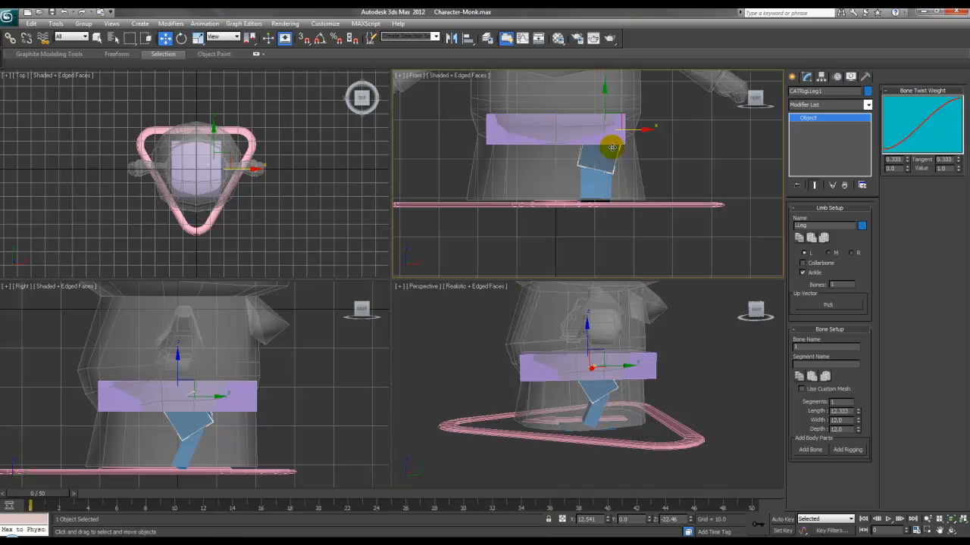
{"action": "left_click", "coordinate": [597, 219]}
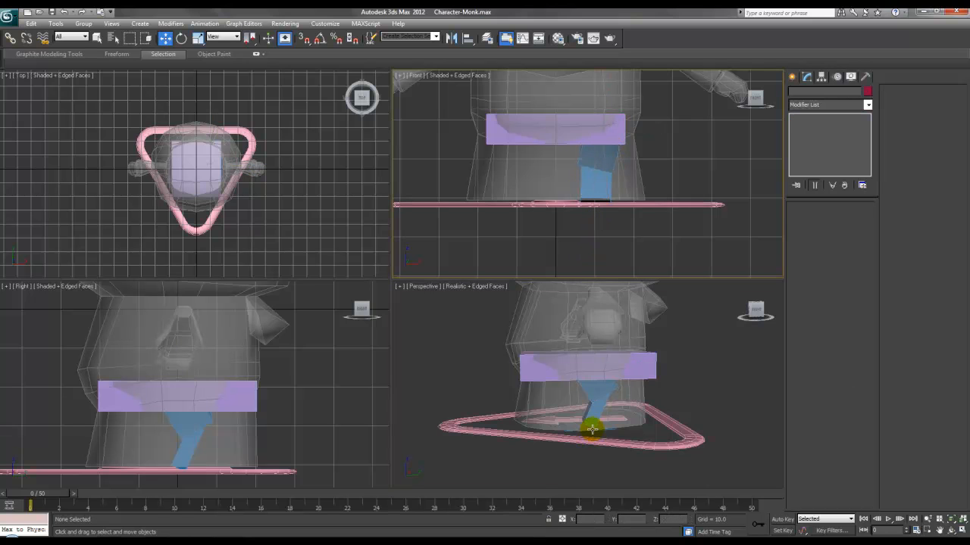
{"action": "left_click", "coordinate": [593, 429]}
{"action": "middle_click_drag", "start_coordinate": [606, 226], "coordinate": [609, 223]}
{"action": "left_click_drag", "start_coordinate": [620, 200], "coordinate": [629, 203]}
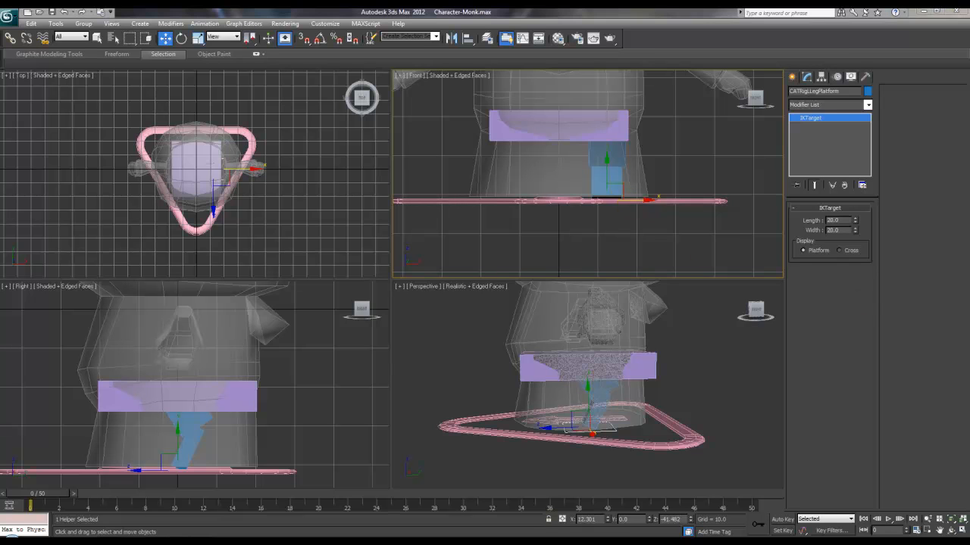
Step: Select the pelvis hub and add a second leg to it
{"action": "middle_click_drag", "start_coordinate": [668, 414], "coordinate": [629, 426], "text": "alt"}
{"action": "left_click", "coordinate": [574, 382]}
{"action": "left_click", "coordinate": [822, 297]}
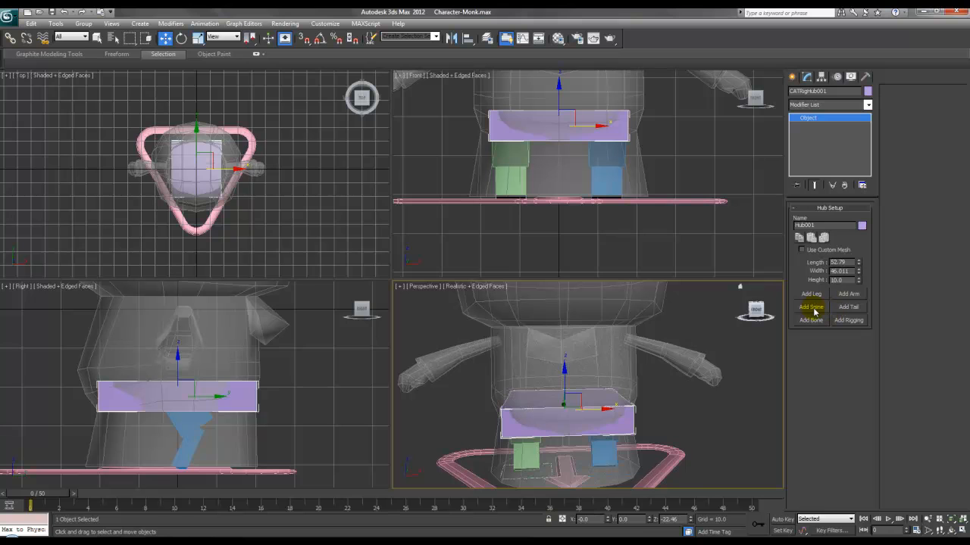
Step: Add a spine rising from the pelvis hub and select one of its links
{"action": "left_click", "coordinate": [815, 312]}
{"action": "left_click", "coordinate": [564, 349]}
{"action": "scroll", "coordinate": [593, 320], "scroll_direction": "down", "scroll_amount": 2}
{"action": "middle_click_drag", "start_coordinate": [593, 318], "coordinate": [594, 351]}
{"action": "left_click", "coordinate": [577, 329]}
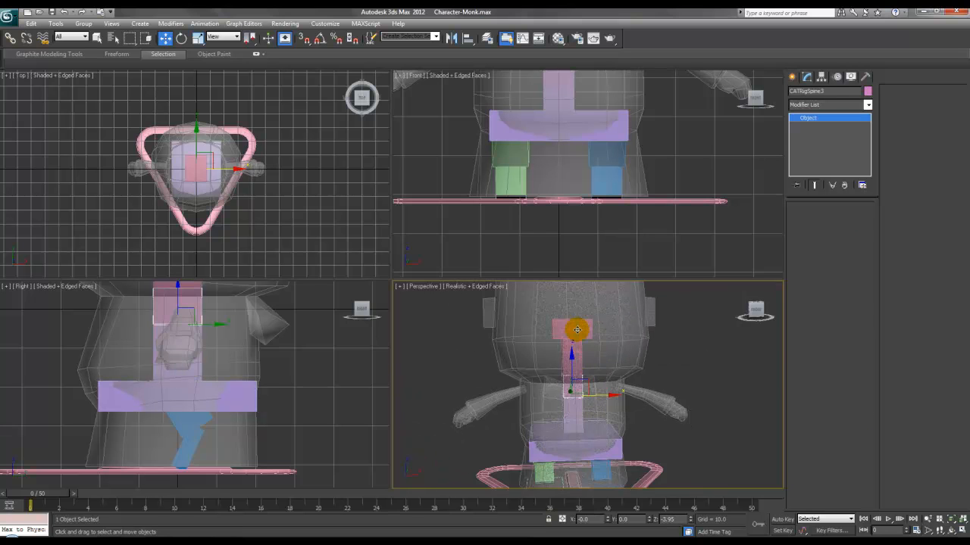
{"action": "key", "text": "Delete"}
{"action": "key", "text": "ctrl+z"}
{"action": "left_click", "coordinate": [577, 390]}
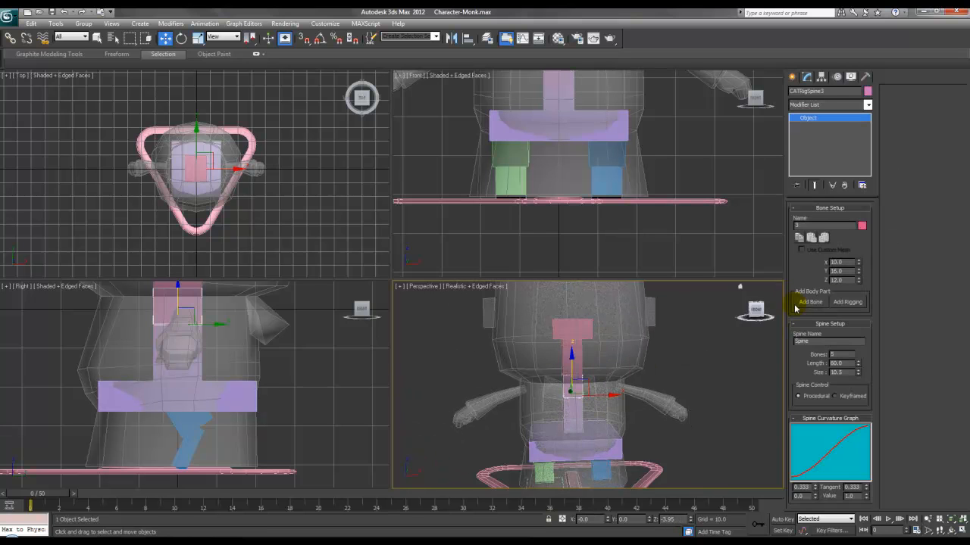
Step: Switch the Perspective view to Shaded and reduce the spine to 1 bone
{"action": "left_click", "coordinate": [472, 288]}
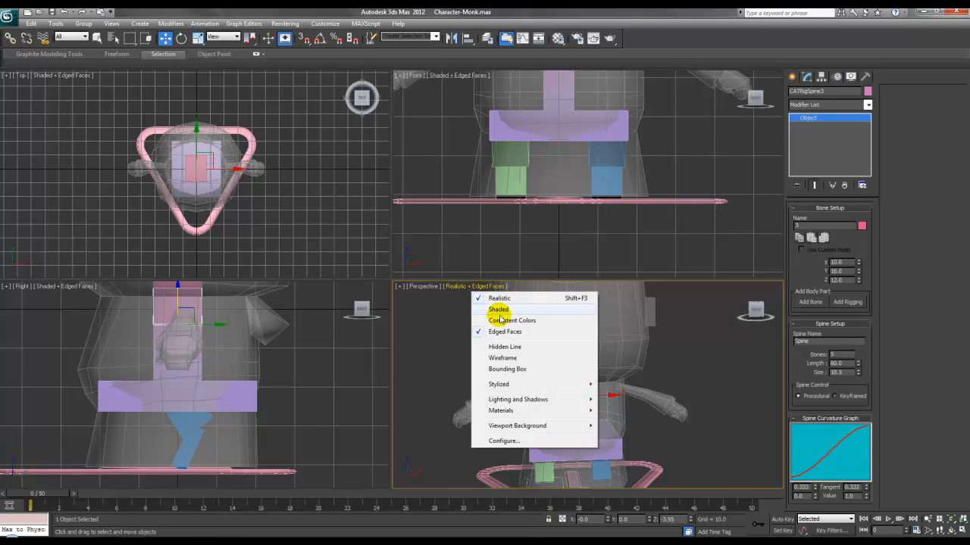
{"action": "left_click", "coordinate": [498, 309]}
{"action": "left_click", "coordinate": [572, 334]}
{"action": "key", "text": "Delete"}
{"action": "key", "text": "ctrl+z"}
{"action": "left_click", "coordinate": [578, 362]}
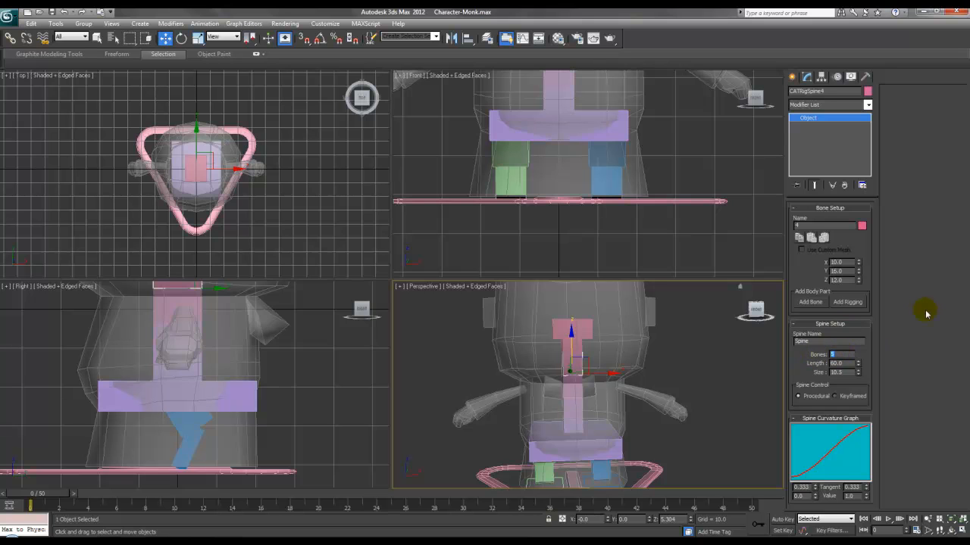
{"action": "key", "text": "Return"}
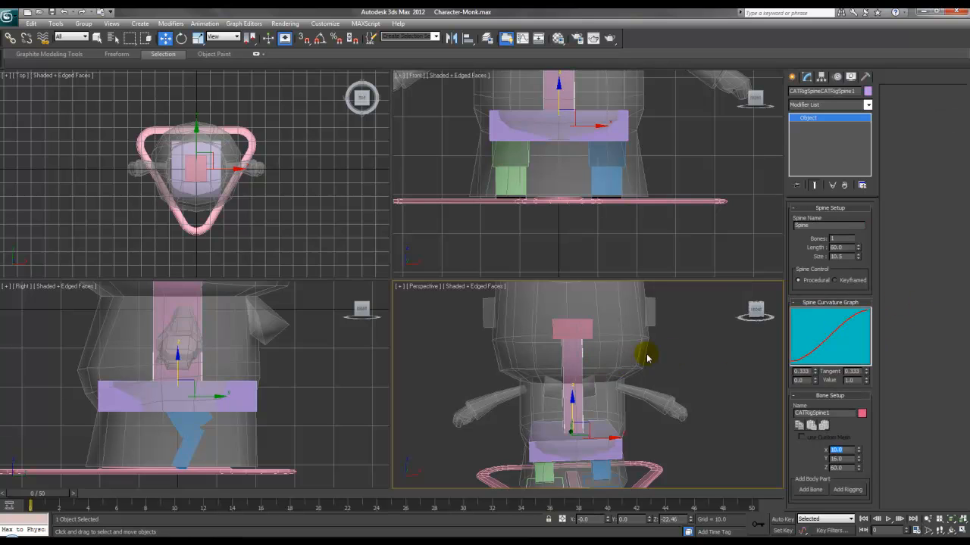
Step: Scale the spine bone to fill the torso and widen Hub002 to about 52.095 by 51.902
{"action": "right_click", "coordinate": [574, 365]}
{"action": "left_click", "coordinate": [588, 391]}
{"action": "left_click_drag", "start_coordinate": [574, 398], "coordinate": [572, 428]}
{"action": "middle_click_drag", "start_coordinate": [578, 82], "coordinate": [577, 200]}
{"action": "left_click_drag", "start_coordinate": [561, 204], "coordinate": [560, 211]}
{"action": "middle_click_drag", "start_coordinate": [251, 370], "coordinate": [295, 406]}
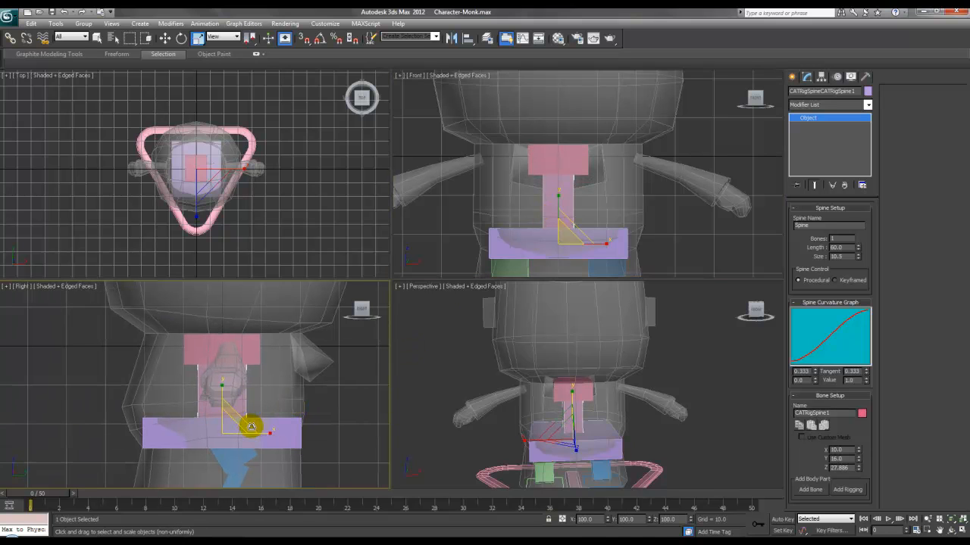
{"action": "left_click_drag", "start_coordinate": [258, 433], "coordinate": [366, 435]}
{"action": "left_click_drag", "start_coordinate": [532, 435], "coordinate": [441, 441]}
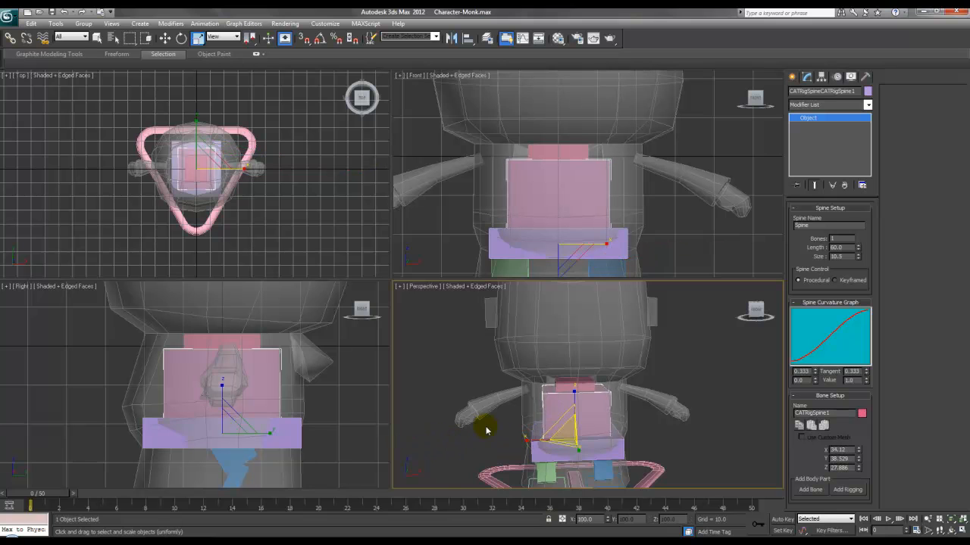
{"action": "left_click", "coordinate": [566, 387]}
{"action": "left_click_drag", "start_coordinate": [530, 392], "coordinate": [465, 397]}
Step: Scale the chest hub Hub002 in the Right view to 36.423 long
{"action": "left_click", "coordinate": [255, 346]}
{"action": "left_click_drag", "start_coordinate": [259, 351], "coordinate": [271, 348]}
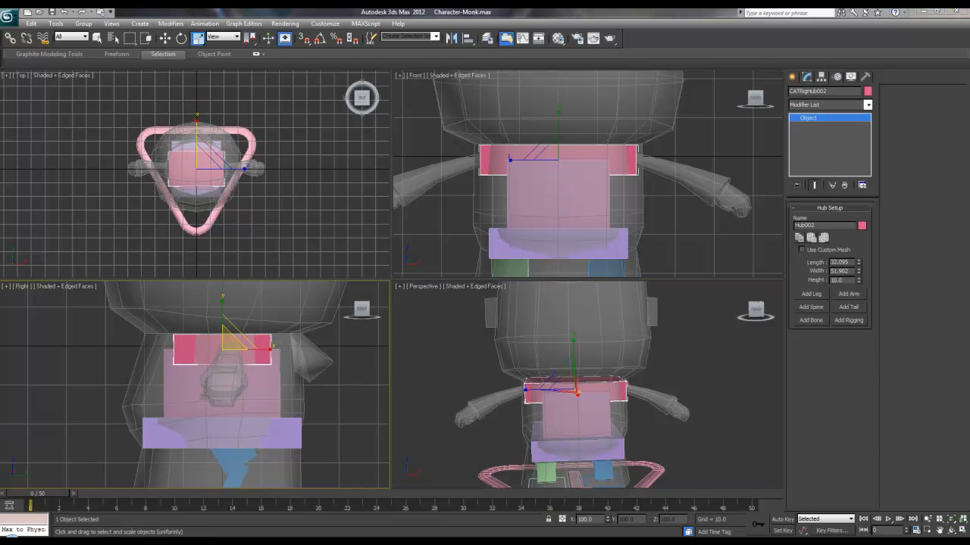
{"action": "left_click_drag", "start_coordinate": [258, 341], "coordinate": [263, 347]}
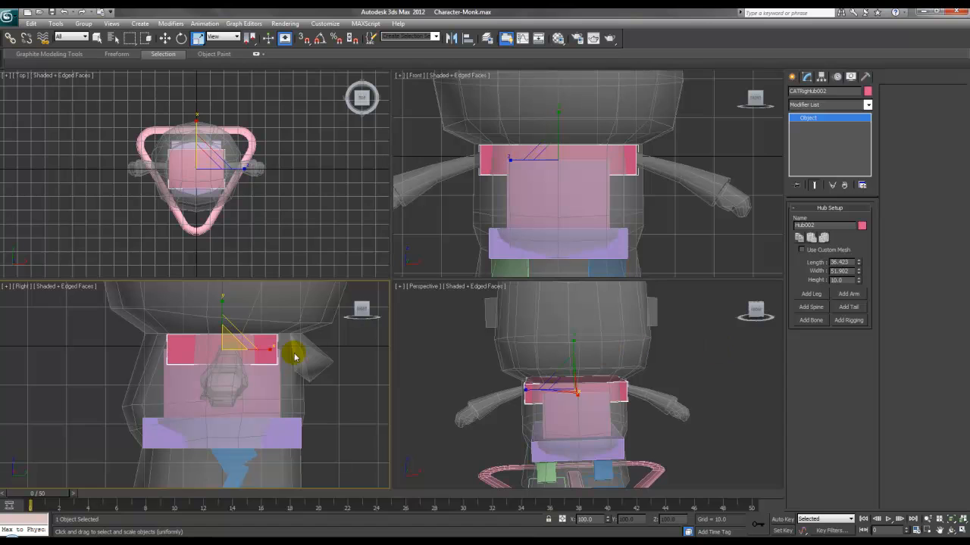
Step: Add an arm to the chest hub Hub002
{"action": "right_click", "coordinate": [714, 355]}
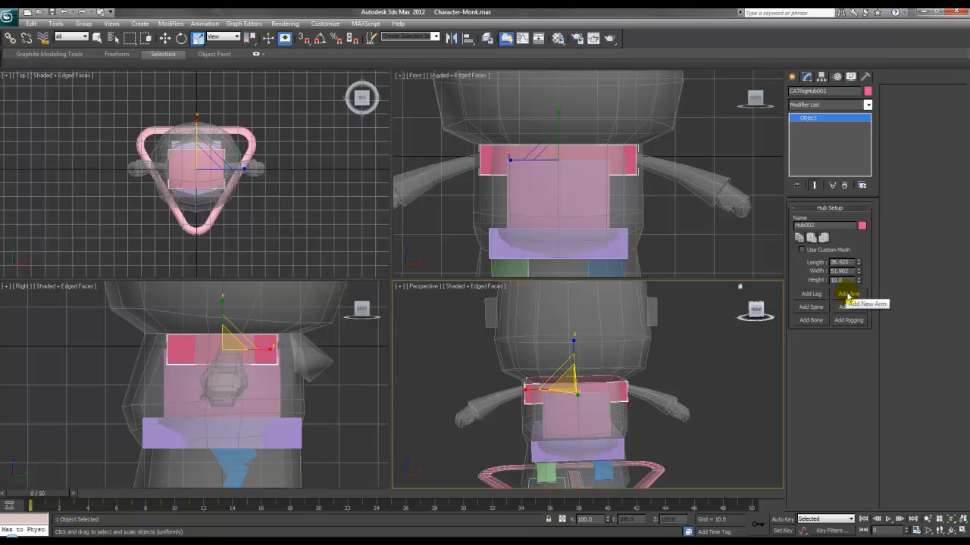
{"action": "left_click", "coordinate": [849, 294]}
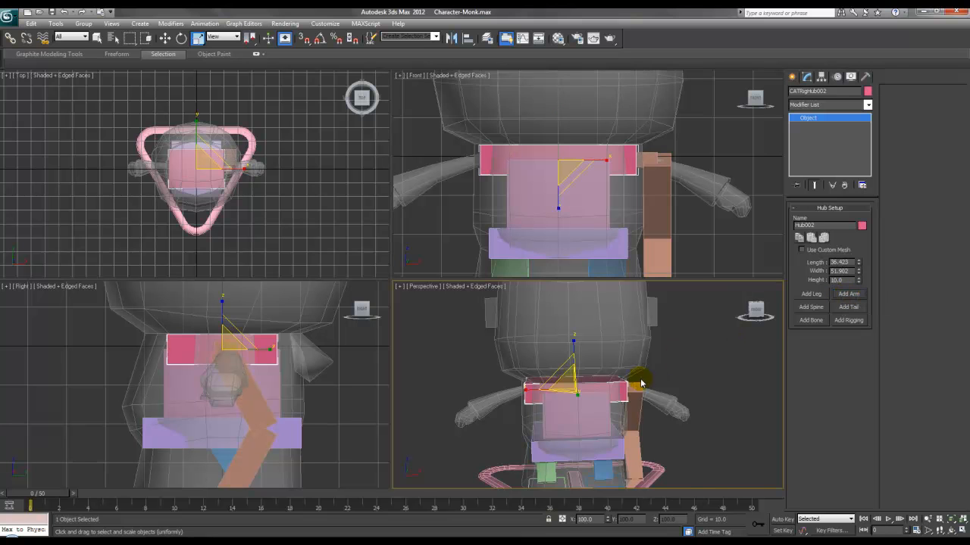
{"action": "scroll", "coordinate": [677, 203], "scroll_direction": "down", "scroll_amount": 4}
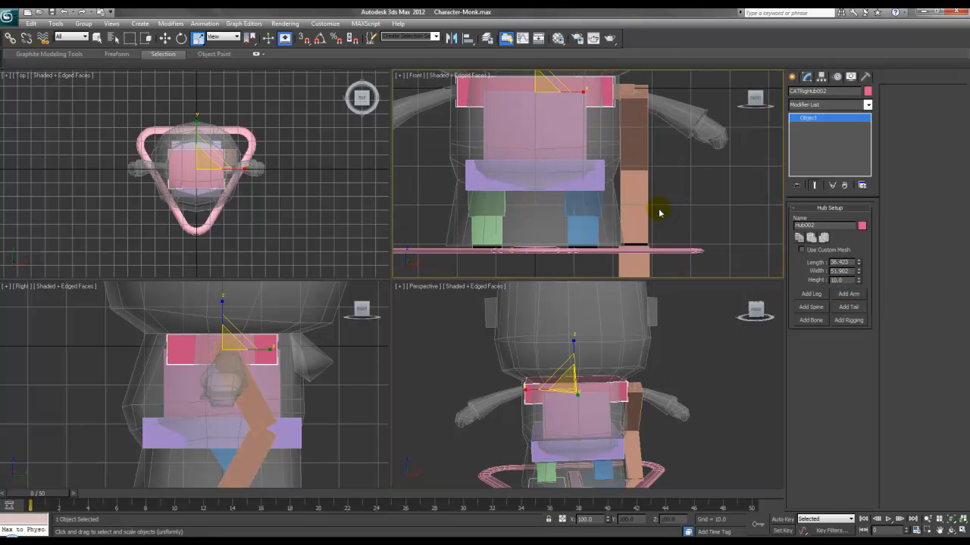
{"action": "key", "text": "w"}
{"action": "scroll", "coordinate": [654, 193], "scroll_direction": "down", "scroll_amount": 1}
Step: Move the new arm's palm up to the monk's hand and raise the forearm
{"action": "middle_click_drag", "start_coordinate": [633, 225], "coordinate": [669, 238]}
{"action": "left_click", "coordinate": [631, 228]}
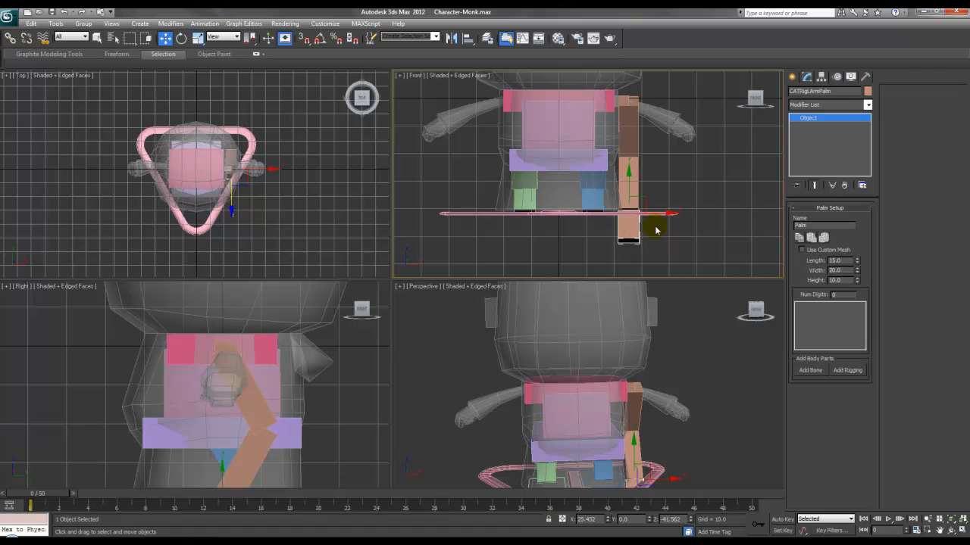
{"action": "left_click_drag", "start_coordinate": [639, 214], "coordinate": [685, 111]}
{"action": "middle_click_drag", "start_coordinate": [689, 129], "coordinate": [667, 168]}
{"action": "right_click", "coordinate": [666, 168]}
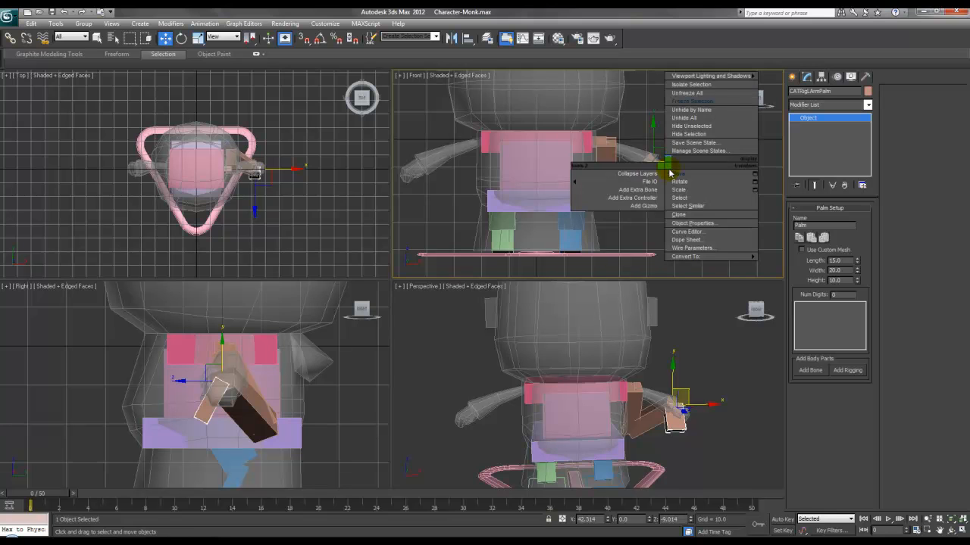
{"action": "left_click", "coordinate": [625, 150]}
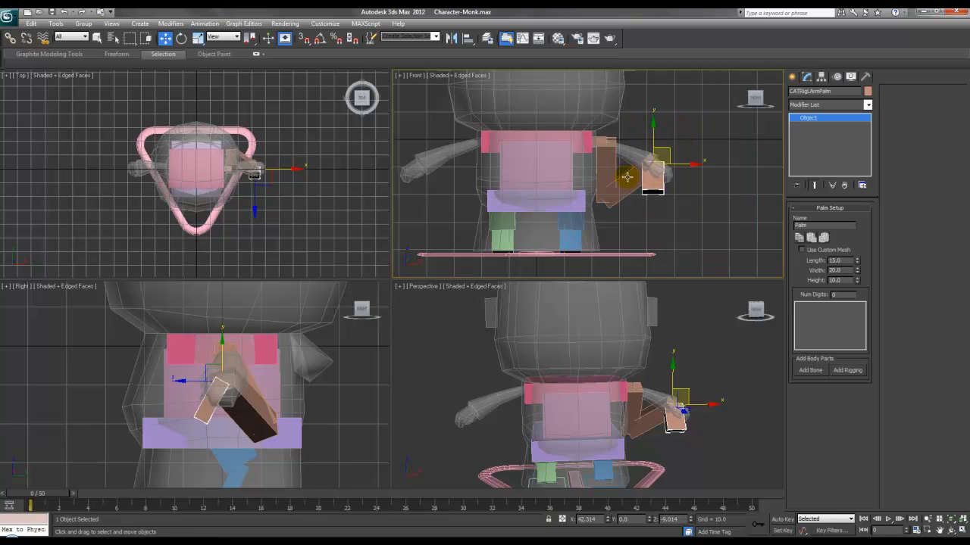
{"action": "left_click", "coordinate": [623, 173]}
{"action": "left_click_drag", "start_coordinate": [627, 143], "coordinate": [627, 136]}
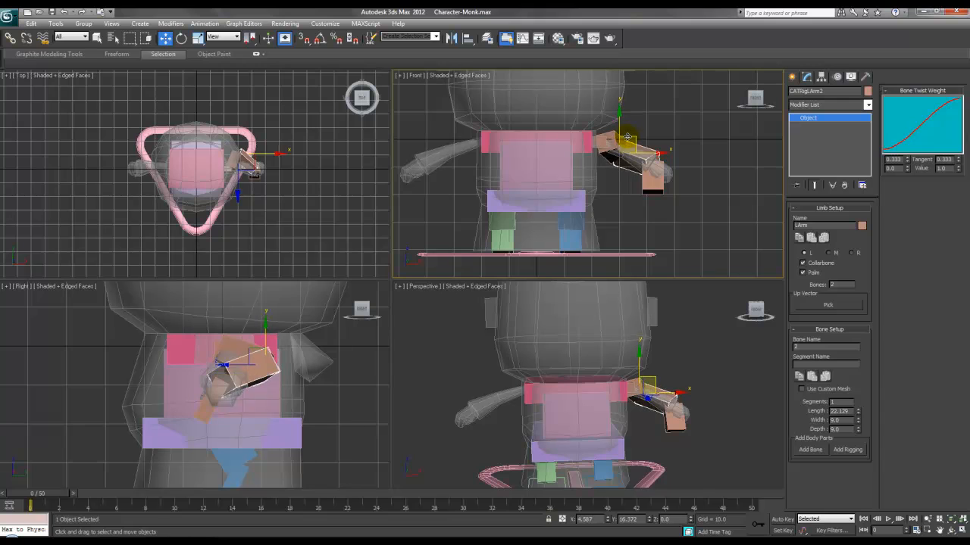
Step: Rotate the upper arm bone upward to follow the monk's arm
{"action": "left_click", "coordinate": [606, 142]}
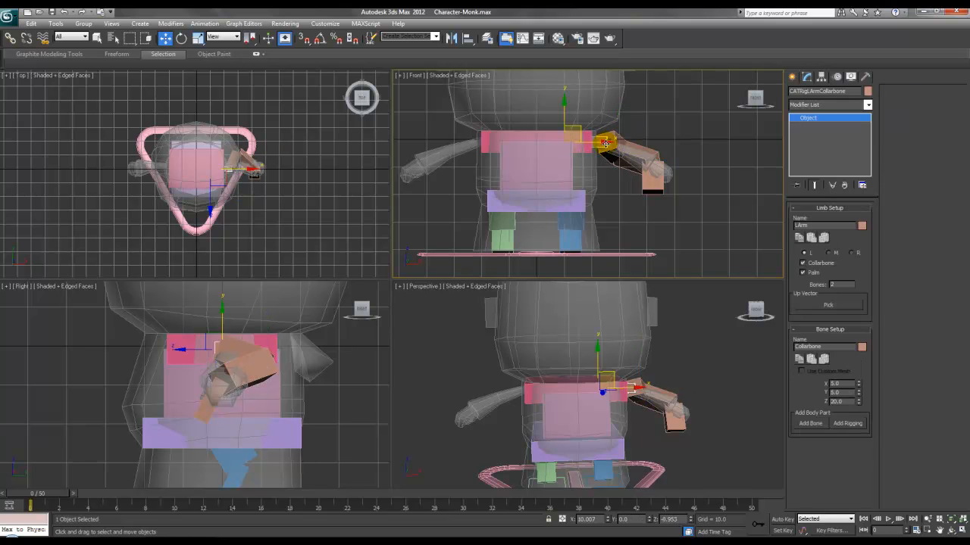
{"action": "left_click", "coordinate": [620, 142]}
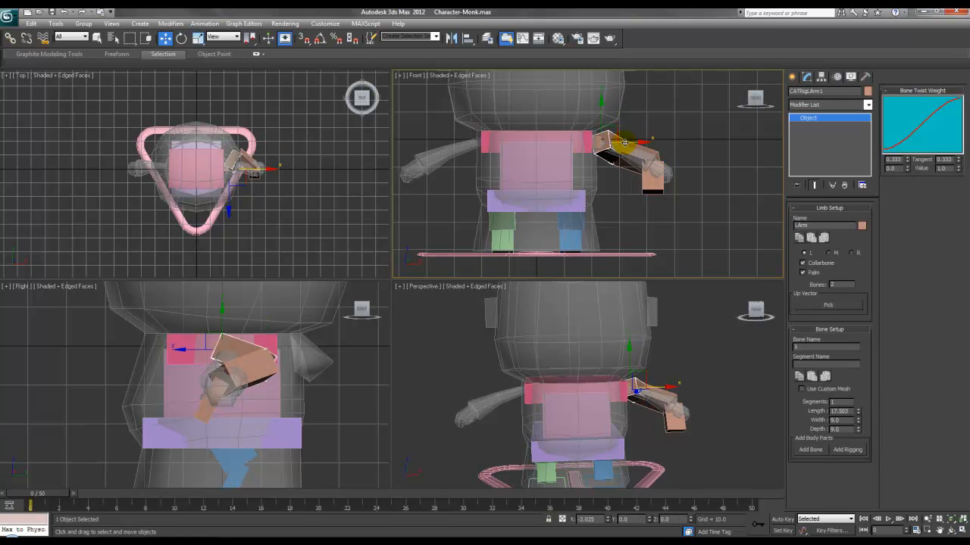
{"action": "scroll", "coordinate": [322, 189], "scroll_direction": "up", "scroll_amount": 10}
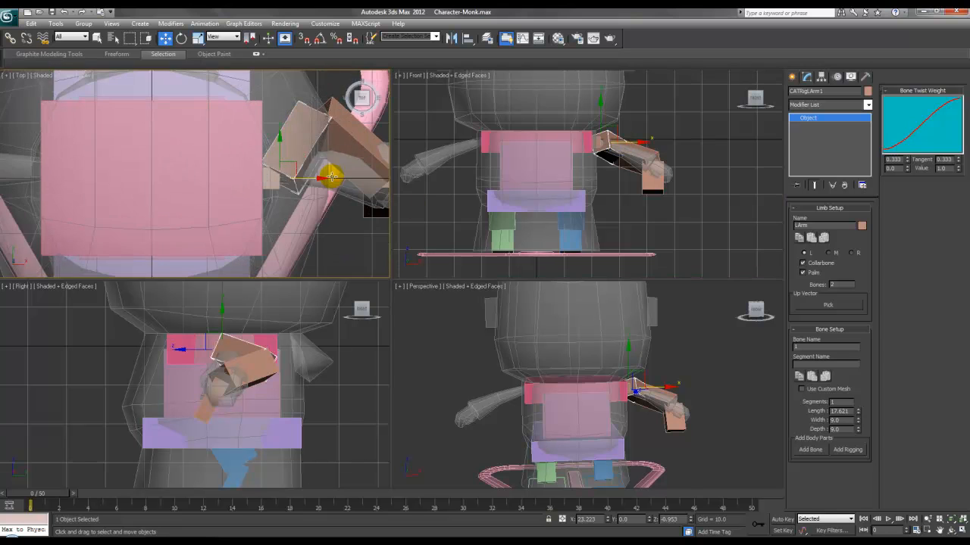
{"action": "right_click", "coordinate": [247, 159]}
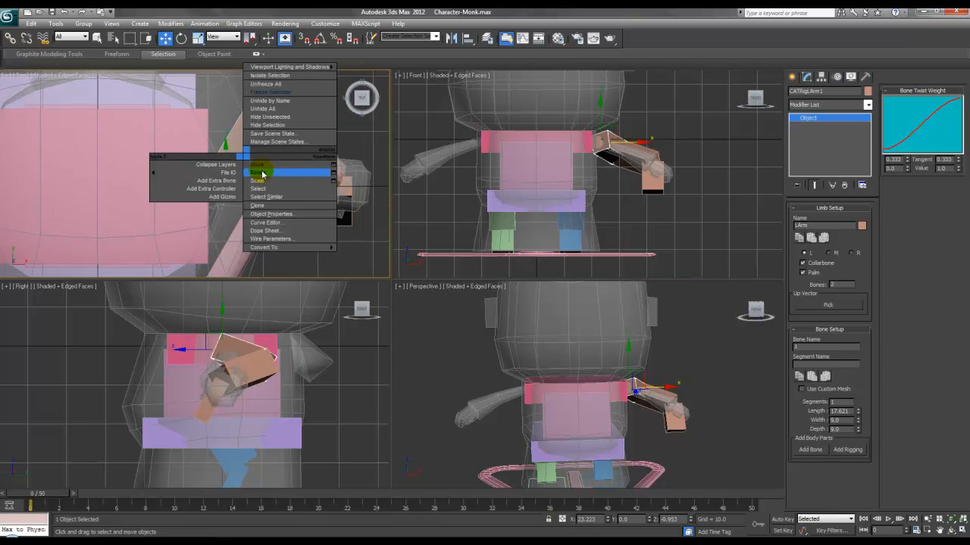
{"action": "left_click", "coordinate": [280, 173]}
{"action": "left_click_drag", "start_coordinate": [225, 169], "coordinate": [231, 110]}
{"action": "left_click_drag", "start_coordinate": [252, 159], "coordinate": [317, 171]}
{"action": "key", "text": "ctrl+z"}
{"action": "mouse_move", "coordinate": [635, 138]}
{"action": "left_mouse_down"}
{"action": "mouse_move", "coordinate": [628, 162]}
{"action": "mouse_move", "coordinate": [620, 99]}
{"action": "mouse_move", "coordinate": [639, 121]}
{"action": "left_mouse_up"}
Step: Rotate the forearm bone to follow the monk's sleeve
{"action": "left_click", "coordinate": [642, 144]}
{"action": "middle_click_drag", "start_coordinate": [289, 166], "coordinate": [269, 139]}
{"action": "left_click_drag", "start_coordinate": [301, 178], "coordinate": [321, 116]}
{"action": "mouse_move", "coordinate": [267, 144]}
{"action": "left_mouse_down"}
{"action": "mouse_move", "coordinate": [271, 124]}
{"action": "mouse_move", "coordinate": [275, 133]}
{"action": "left_mouse_up"}
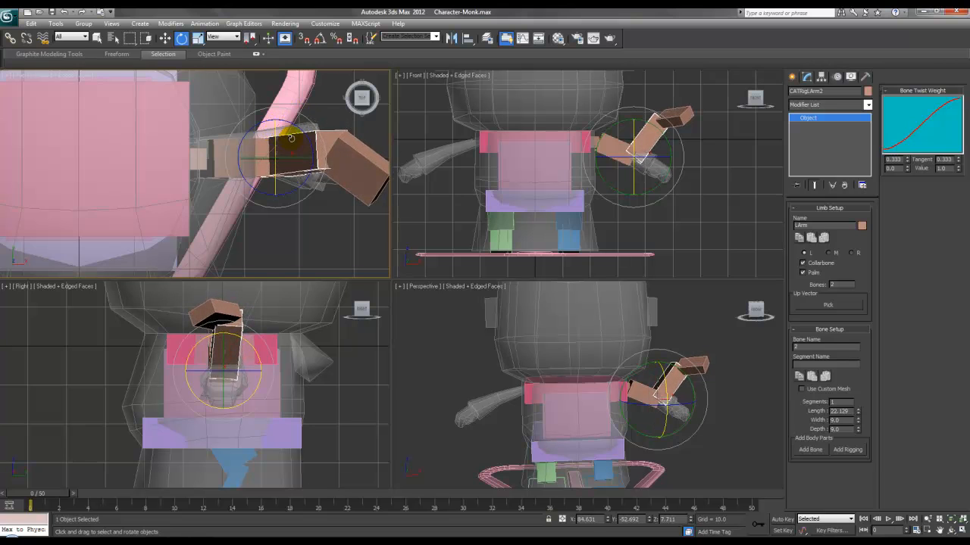
Step: Swing the forearm down, then move the palm to straighten the arm in the Front view
{"action": "left_click_drag", "start_coordinate": [599, 159], "coordinate": [681, 241]}
{"action": "left_click_drag", "start_coordinate": [657, 132], "coordinate": [663, 149]}
{"action": "right_click", "coordinate": [661, 143]}
{"action": "left_click", "coordinate": [668, 151]}
{"action": "right_click", "coordinate": [650, 141]}
{"action": "left_click", "coordinate": [659, 150]}
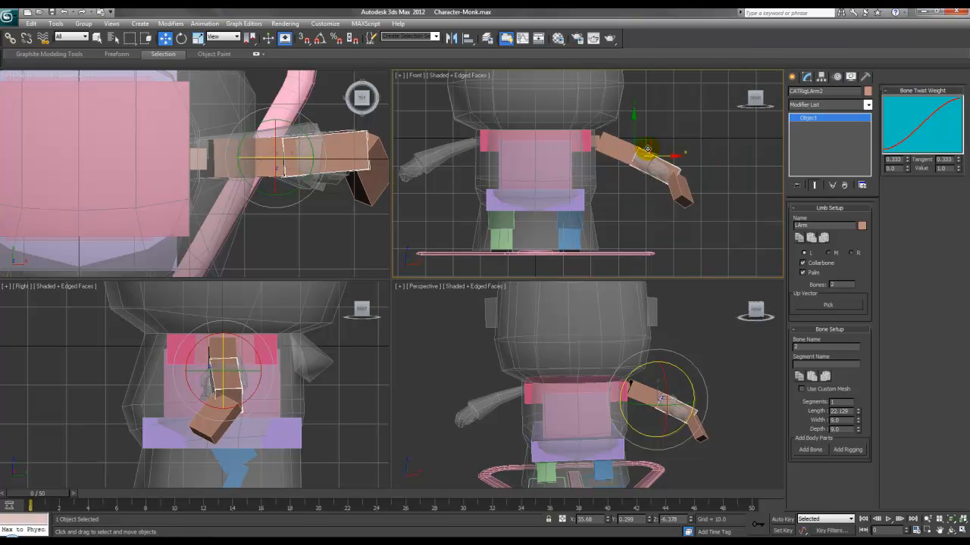
{"action": "middle_click_drag", "start_coordinate": [635, 162], "coordinate": [606, 153]}
{"action": "scroll", "coordinate": [606, 153], "scroll_direction": "up", "scroll_amount": 2}
{"action": "left_click", "coordinate": [649, 174]}
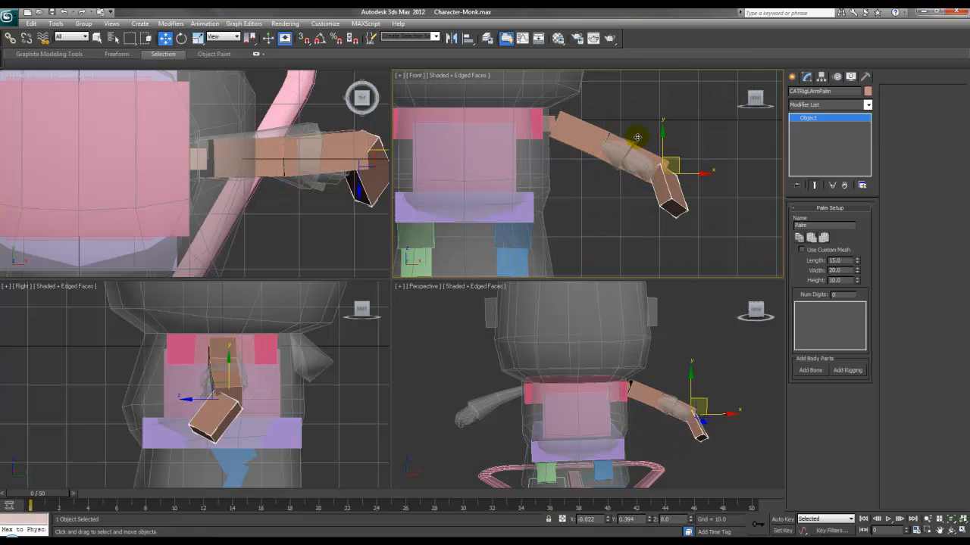
{"action": "left_click_drag", "start_coordinate": [672, 166], "coordinate": [639, 141]}
Step: Raise the elbow up and left and slide the forearm along its length
{"action": "left_click", "coordinate": [584, 134]}
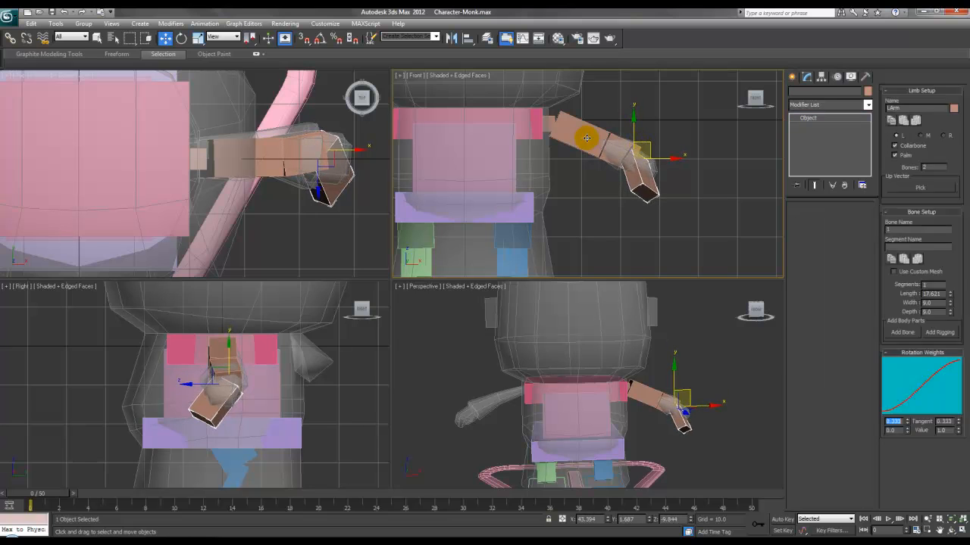
{"action": "left_click", "coordinate": [609, 127]}
{"action": "mouse_move", "coordinate": [609, 127]}
{"action": "left_mouse_down"}
{"action": "mouse_move", "coordinate": [587, 122]}
{"action": "mouse_move", "coordinate": [572, 140]}
{"action": "mouse_move", "coordinate": [592, 119]}
{"action": "left_mouse_up"}
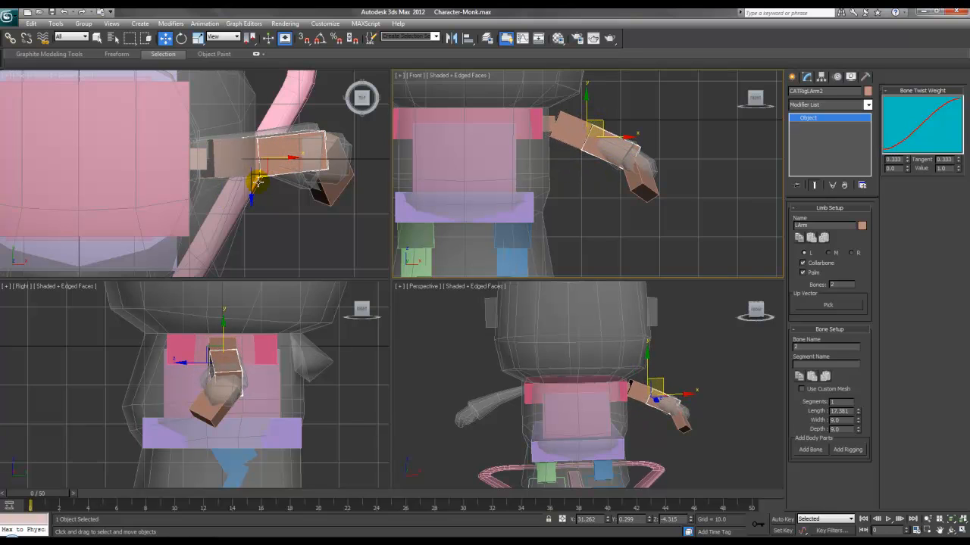
{"action": "scroll", "coordinate": [279, 152], "scroll_direction": "up", "scroll_amount": 3}
{"action": "left_click_drag", "start_coordinate": [307, 110], "coordinate": [308, 102]}
Step: Turn the palm bone about 42 degrees in the Top view
{"action": "middle_click_drag", "start_coordinate": [311, 111], "coordinate": [176, 124]}
{"action": "left_click", "coordinate": [303, 148]}
{"action": "middle_click_drag", "start_coordinate": [369, 162], "coordinate": [321, 164]}
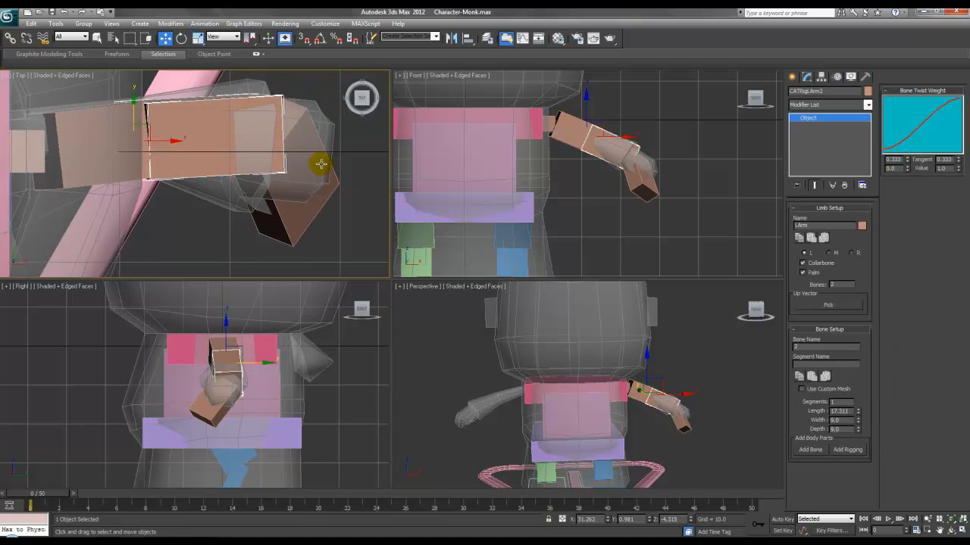
{"action": "left_click", "coordinate": [278, 122]}
{"action": "right_click", "coordinate": [277, 116]}
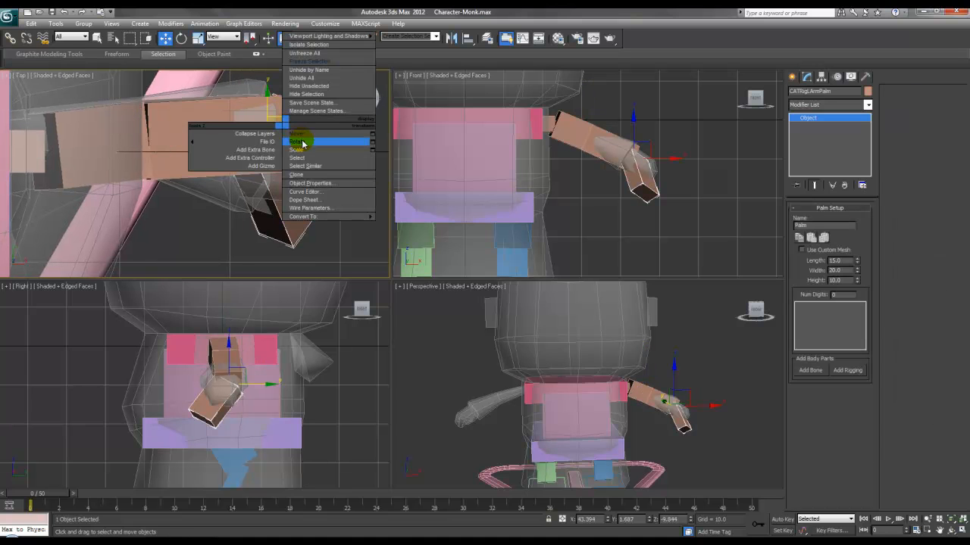
{"action": "left_click", "coordinate": [298, 141]}
{"action": "left_click_drag", "start_coordinate": [301, 123], "coordinate": [280, 90]}
Step: In the Front view, rotate the palm toward the hand and move it left into it
{"action": "left_click", "coordinate": [658, 142]}
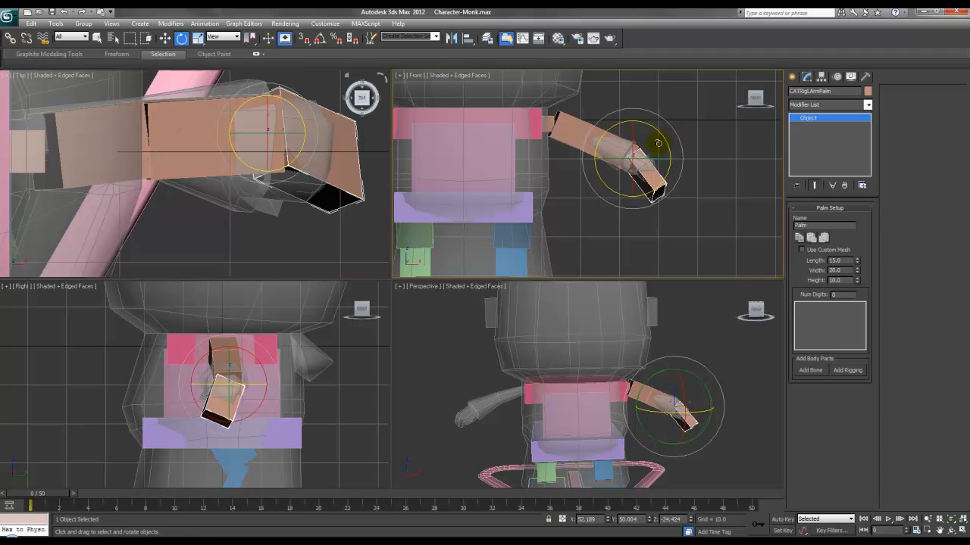
{"action": "left_click_drag", "start_coordinate": [631, 141], "coordinate": [656, 127]}
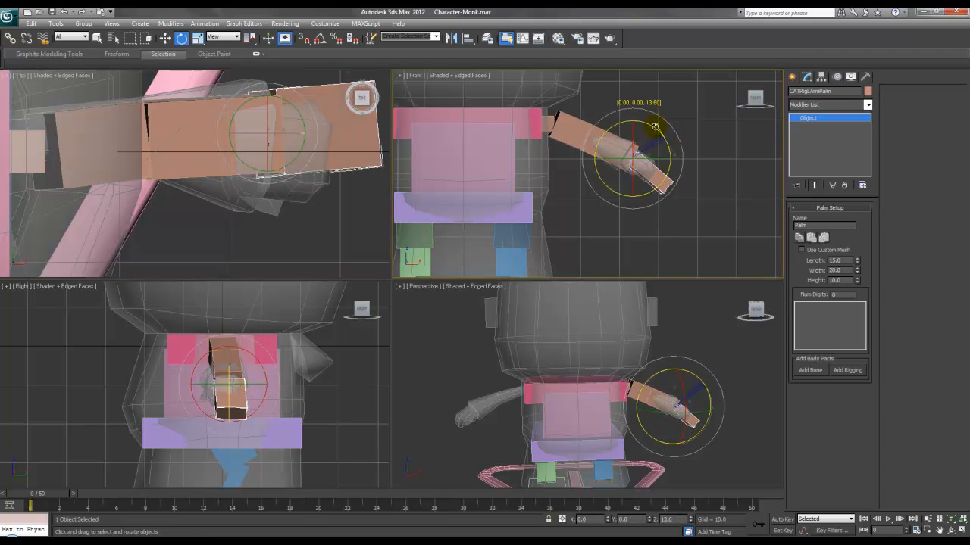
{"action": "right_click", "coordinate": [651, 143]}
{"action": "left_click", "coordinate": [657, 152]}
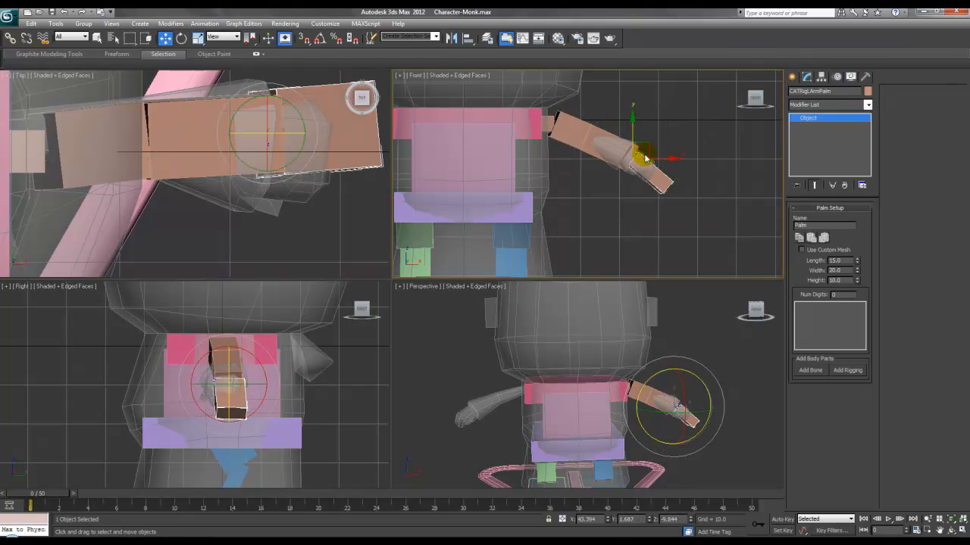
{"action": "left_click_drag", "start_coordinate": [642, 145], "coordinate": [636, 142]}
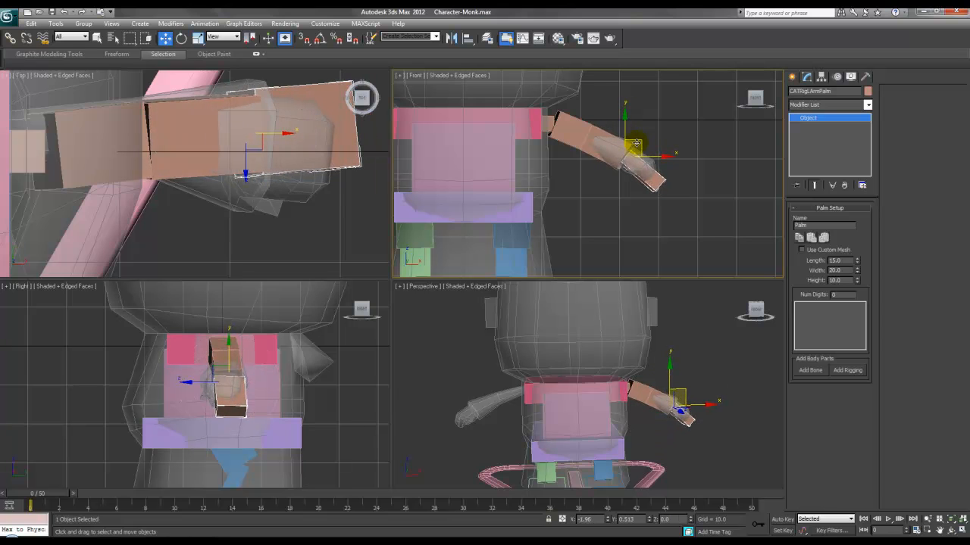
Step: Rotate the palm bone straight in the Top view
{"action": "middle_click_drag", "start_coordinate": [270, 124], "coordinate": [217, 130]}
{"action": "right_click", "coordinate": [256, 130]}
{"action": "left_click", "coordinate": [260, 141]}
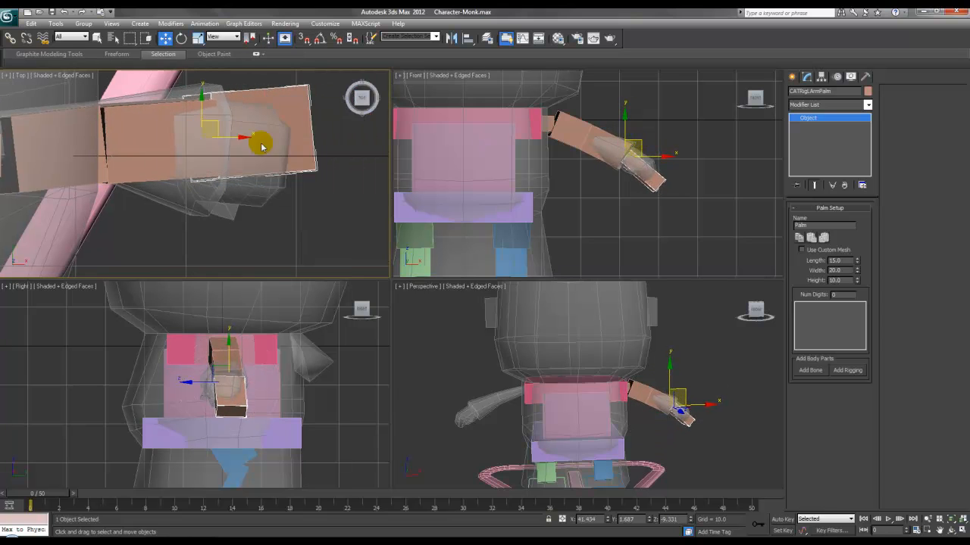
{"action": "left_click_drag", "start_coordinate": [232, 112], "coordinate": [246, 119]}
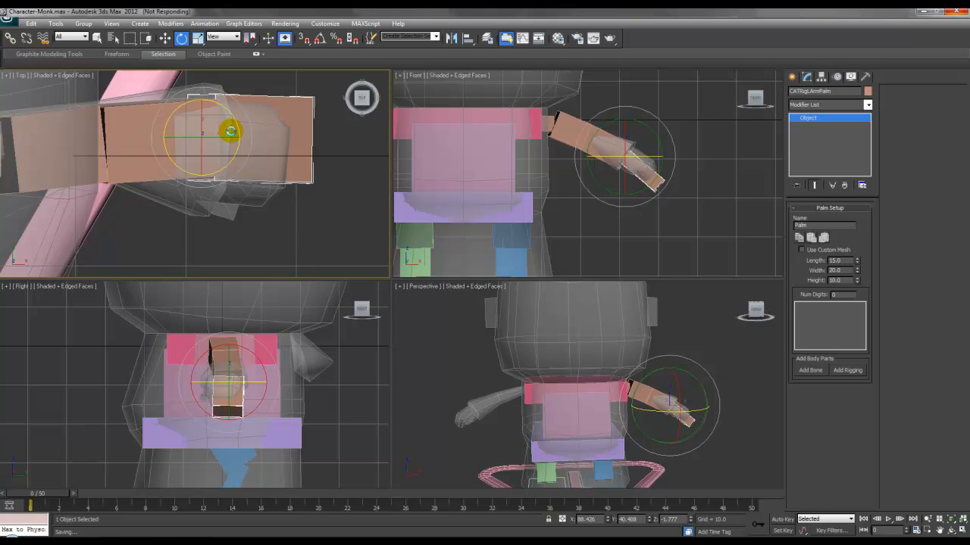
Step: Move the palm down in the Top view and scale its length to 10.36
{"action": "right_click", "coordinate": [235, 134]}
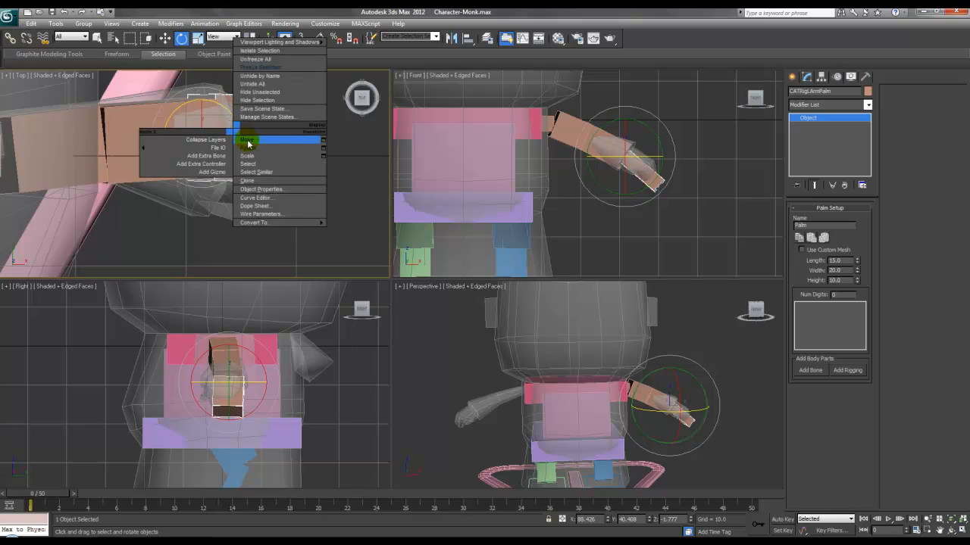
{"action": "left_click", "coordinate": [249, 143]}
{"action": "left_click_drag", "start_coordinate": [215, 127], "coordinate": [243, 137]}
{"action": "left_click", "coordinate": [624, 144]}
{"action": "right_click", "coordinate": [647, 163]}
{"action": "left_click", "coordinate": [663, 190]}
{"action": "left_click_drag", "start_coordinate": [650, 156], "coordinate": [641, 155]}
{"action": "middle_click_drag", "start_coordinate": [242, 130], "coordinate": [248, 130]}
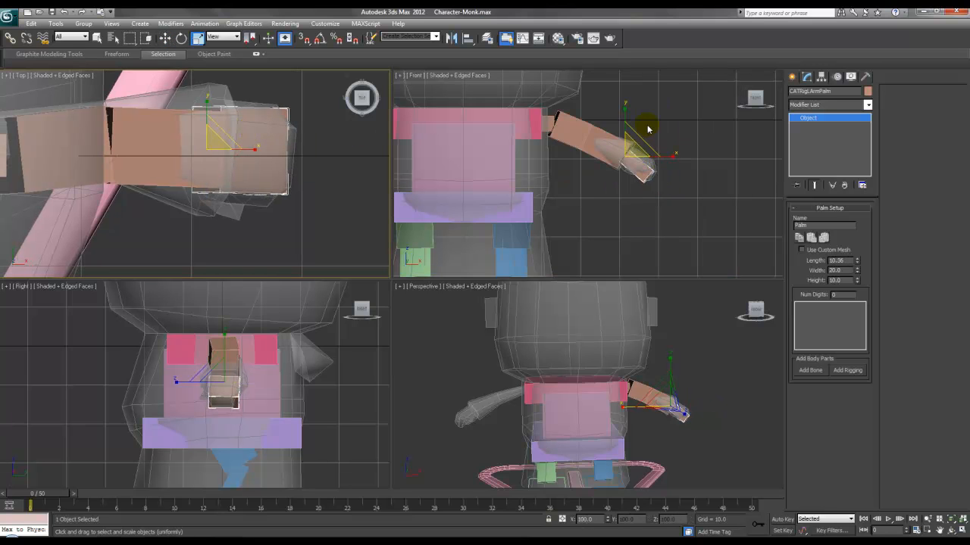
Step: Slim the upper arm and forearm bones, adjusting CATRigLArm2's depth to fit the sleeve
{"action": "middle_click_drag", "start_coordinate": [598, 132], "coordinate": [613, 132]}
{"action": "scroll", "coordinate": [613, 132], "scroll_direction": "up", "scroll_amount": 3}
{"action": "left_click", "coordinate": [580, 105]}
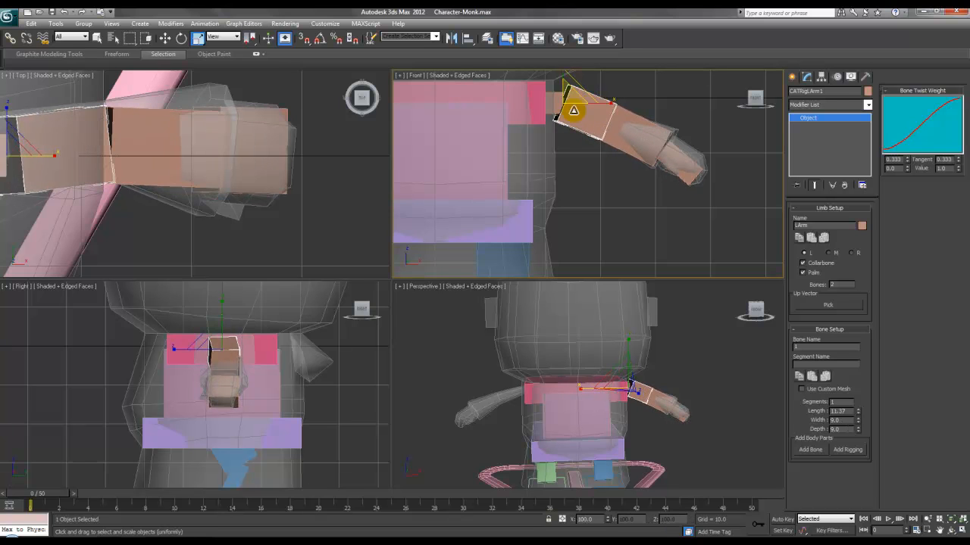
{"action": "left_click", "coordinate": [614, 124], "text": "ctrl"}
{"action": "left_click_drag", "start_coordinate": [611, 84], "coordinate": [610, 106]}
{"action": "left_click", "coordinate": [625, 119]}
{"action": "left_click", "coordinate": [605, 89]}
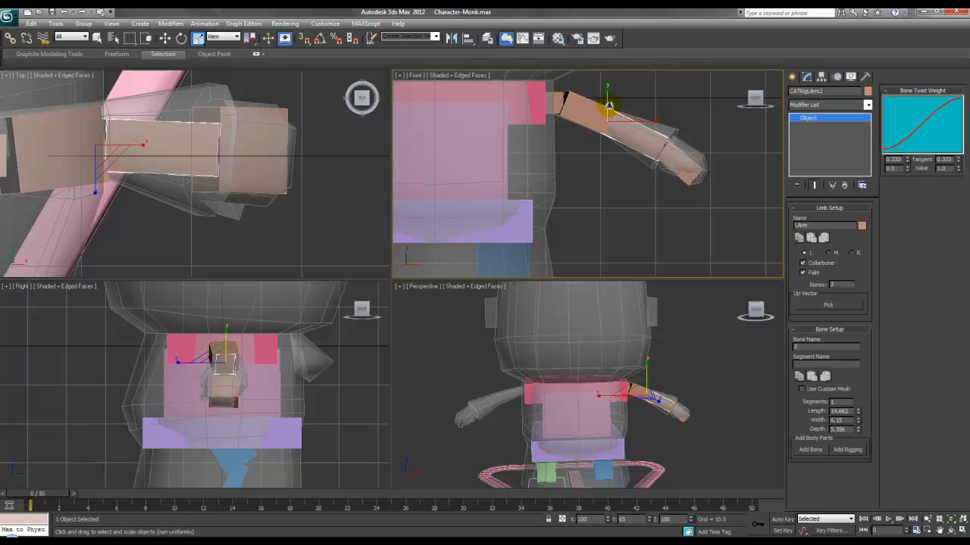
{"action": "middle_click_drag", "start_coordinate": [229, 159], "coordinate": [268, 160]}
{"action": "mouse_move", "coordinate": [134, 103]}
{"action": "left_mouse_down"}
{"action": "mouse_move", "coordinate": [132, 63]}
{"action": "mouse_move", "coordinate": [138, 93]}
{"action": "left_mouse_up"}
{"action": "left_click", "coordinate": [98, 145]}
Step: Scale the collarbone slightly shorter along its length
{"action": "middle_click_drag", "start_coordinate": [111, 146], "coordinate": [194, 139]}
{"action": "left_click", "coordinate": [117, 147]}
{"action": "right_click", "coordinate": [149, 133]}
{"action": "left_click", "coordinate": [178, 137]}
{"action": "middle_click_drag", "start_coordinate": [551, 124], "coordinate": [552, 143]}
{"action": "scroll", "coordinate": [553, 143], "scroll_direction": "up", "scroll_amount": 2}
{"action": "middle_click_drag", "start_coordinate": [158, 156], "coordinate": [174, 157]}
{"action": "scroll", "coordinate": [168, 156], "scroll_direction": "down", "scroll_amount": 4}
{"action": "middle_click_drag", "start_coordinate": [528, 135], "coordinate": [545, 152]}
{"action": "right_click", "coordinate": [556, 114]}
{"action": "left_click", "coordinate": [583, 143]}
{"action": "left_click_drag", "start_coordinate": [503, 120], "coordinate": [499, 119]}
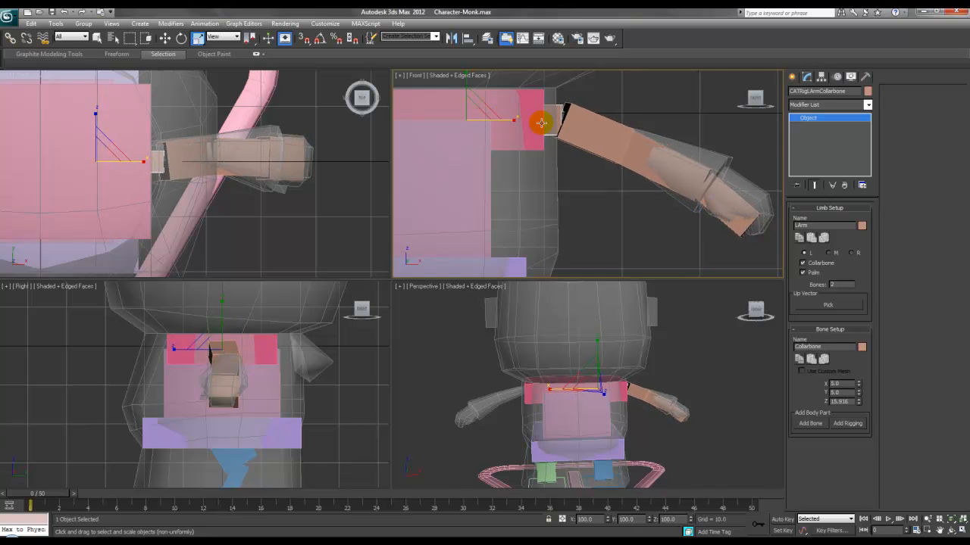
Step: Rotate CATRigLArm1 to straighten the arm and nudge the palm right and down into the hand
{"action": "left_click", "coordinate": [643, 148]}
{"action": "right_click", "coordinate": [643, 135]}
{"action": "left_click", "coordinate": [653, 154]}
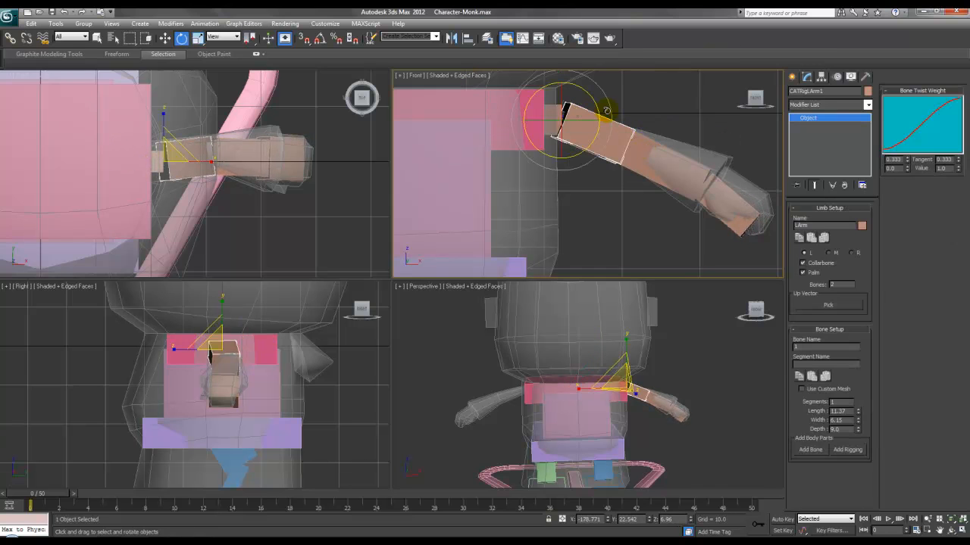
{"action": "left_click_drag", "start_coordinate": [596, 109], "coordinate": [580, 102]}
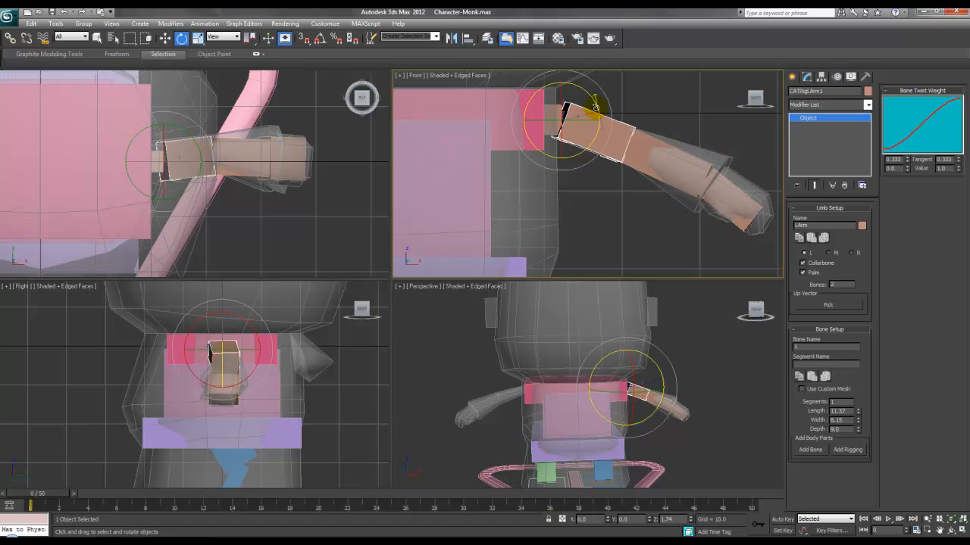
{"action": "left_click", "coordinate": [708, 182]}
{"action": "right_click", "coordinate": [714, 162]}
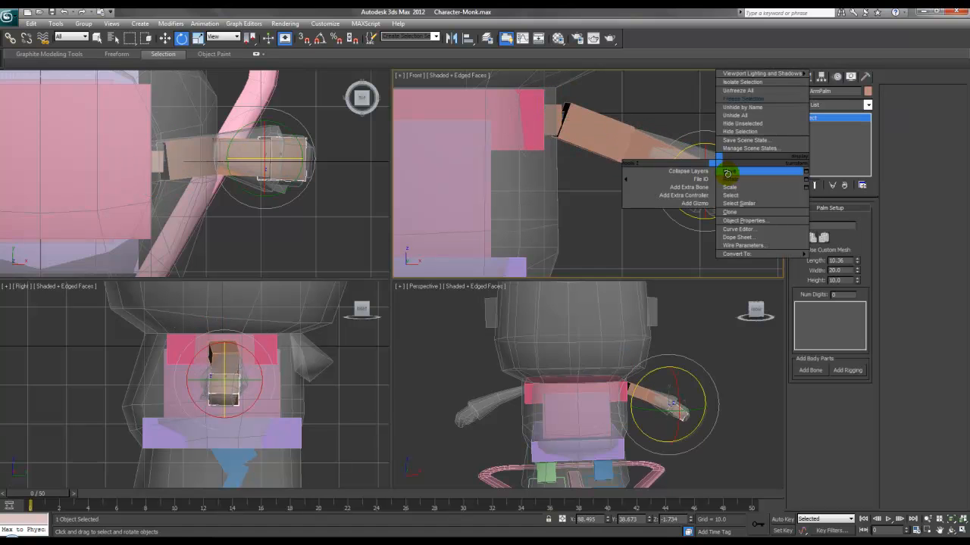
{"action": "left_click", "coordinate": [724, 166]}
{"action": "left_click_drag", "start_coordinate": [721, 162], "coordinate": [729, 166]}
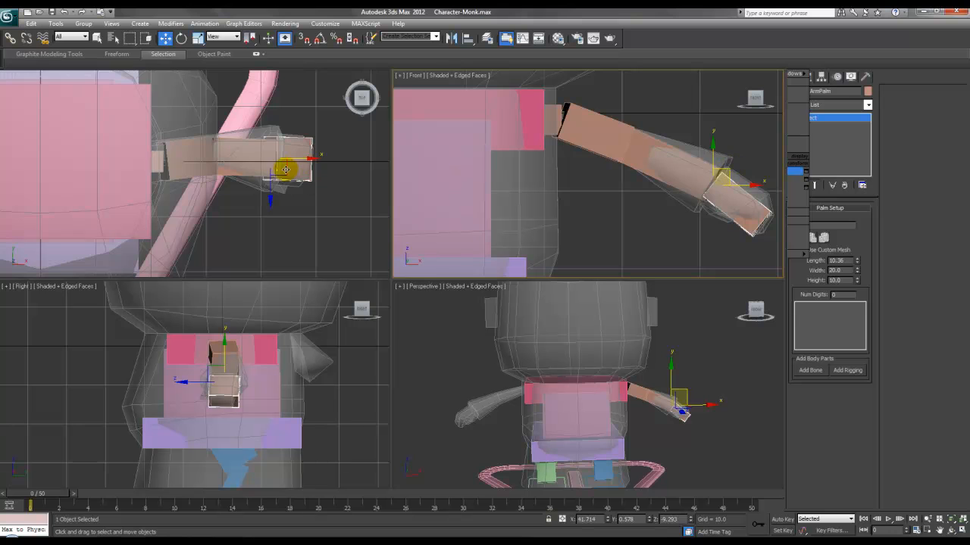
Step: Rotate the upper arm CATRigLArm1 about 3 degrees down in the Top view
{"action": "middle_click_drag", "start_coordinate": [285, 170], "coordinate": [281, 166]}
{"action": "left_click", "coordinate": [230, 158]}
{"action": "left_click", "coordinate": [192, 158]}
{"action": "left_click", "coordinate": [257, 147]}
{"action": "left_click", "coordinate": [184, 155]}
{"action": "right_click", "coordinate": [209, 130]}
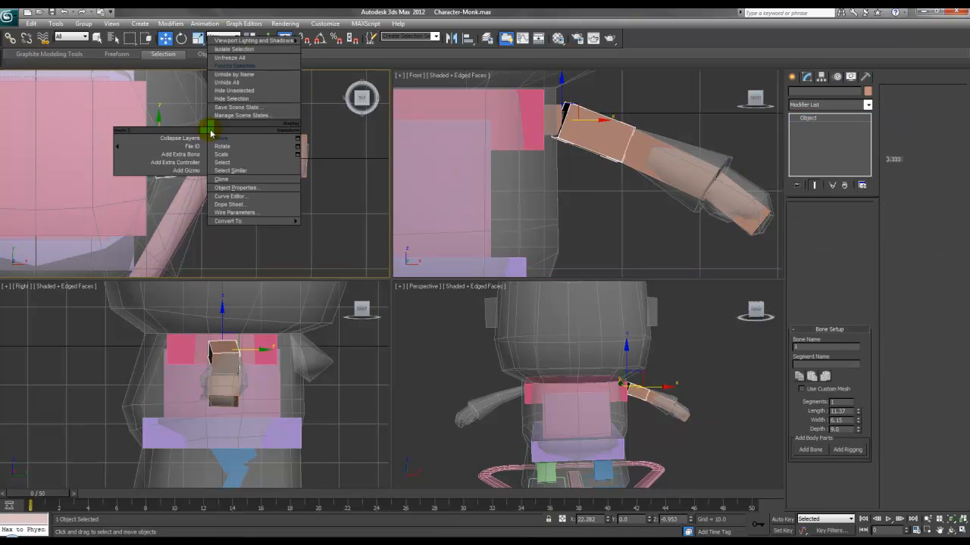
{"action": "left_click", "coordinate": [217, 141]}
{"action": "left_click_drag", "start_coordinate": [185, 133], "coordinate": [235, 137]}
Step: Rotate the forearm CATRigLArm2 to straighten the arm, then select the chest hub CATRigHub002
{"action": "left_click", "coordinate": [237, 149]}
{"action": "middle_click_drag", "start_coordinate": [698, 183], "coordinate": [664, 181]}
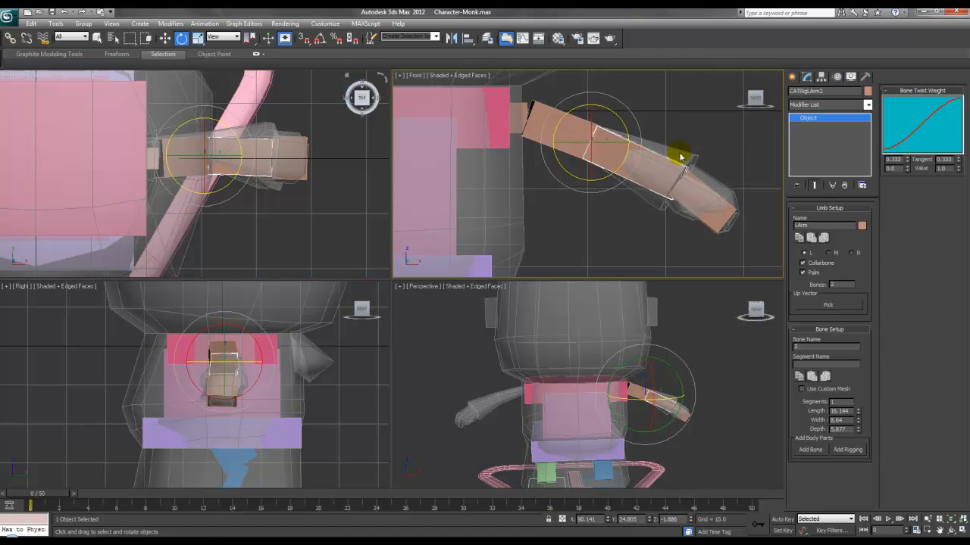
{"action": "scroll", "coordinate": [674, 147], "scroll_direction": "down", "scroll_amount": 5}
{"action": "right_click", "coordinate": [725, 141]}
{"action": "right_click", "coordinate": [715, 147]}
{"action": "right_click", "coordinate": [720, 152]}
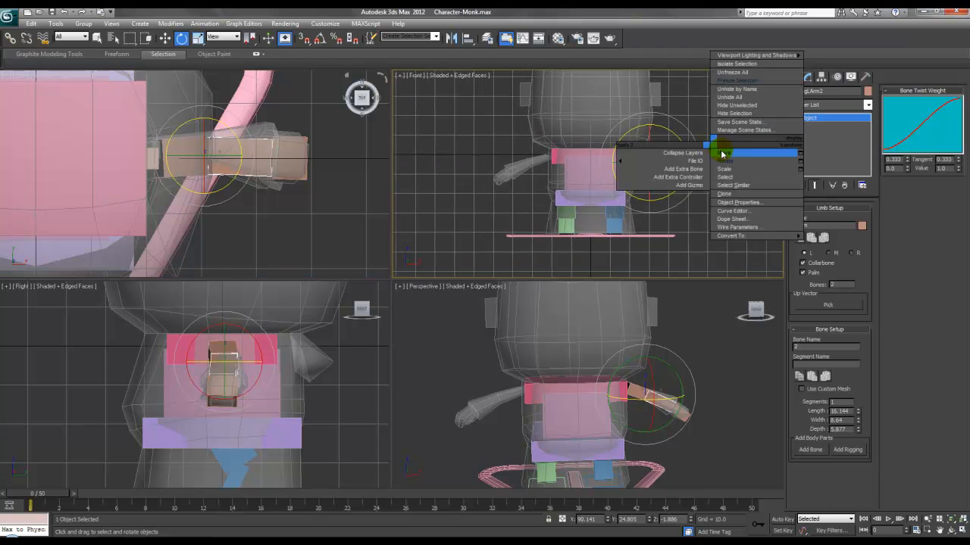
{"action": "left_click", "coordinate": [722, 154]}
{"action": "left_click", "coordinate": [618, 155]}
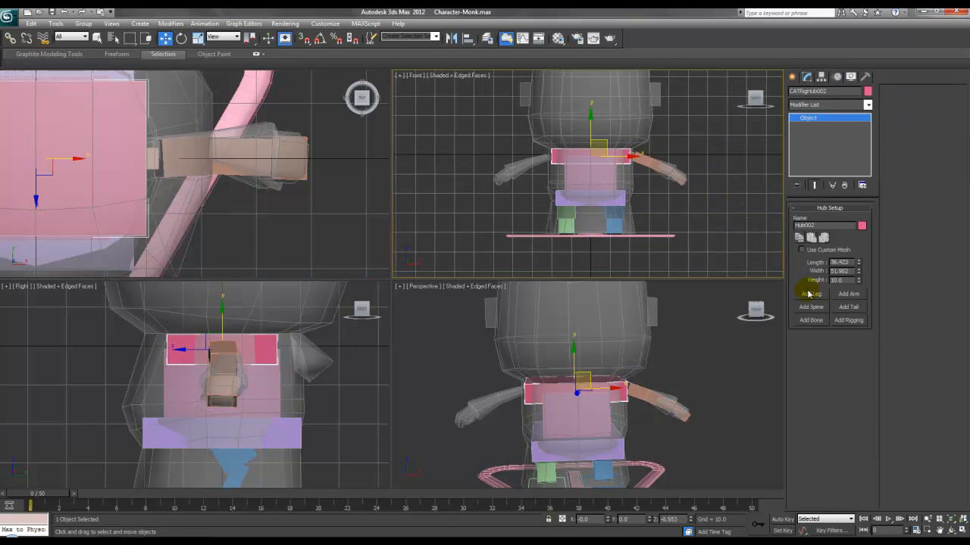
Step: Add a second arm on the opposite side of the chest hub CATRigHub002
{"action": "left_click", "coordinate": [850, 295]}
{"action": "middle_click_drag", "start_coordinate": [262, 176], "coordinate": [486, 189]}
{"action": "middle_click_drag", "start_coordinate": [616, 362], "coordinate": [584, 384], "text": "alt"}
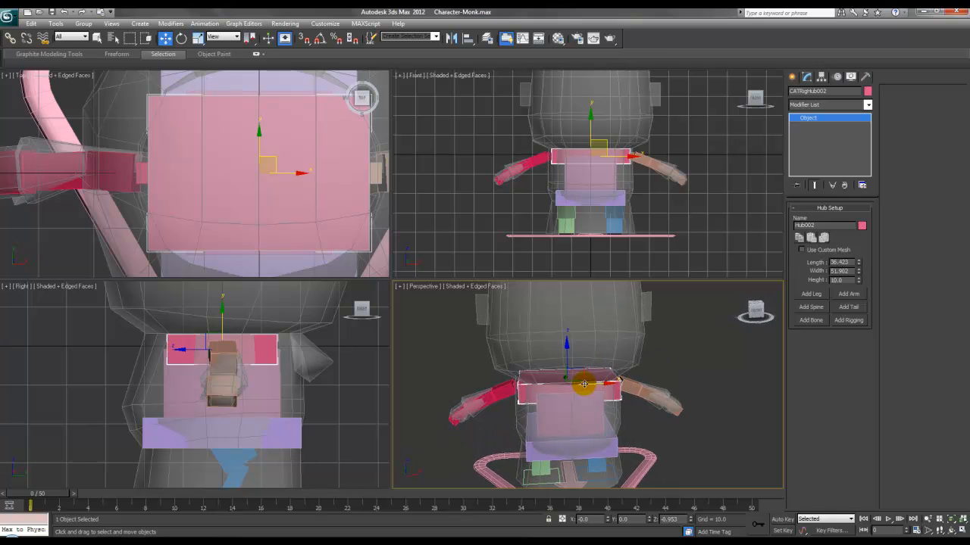
Step: Add a neck spine topped with a new head hub
{"action": "left_click", "coordinate": [823, 311]}
{"action": "middle_click_drag", "start_coordinate": [576, 157], "coordinate": [579, 214]}
{"action": "left_click", "coordinate": [592, 154]}
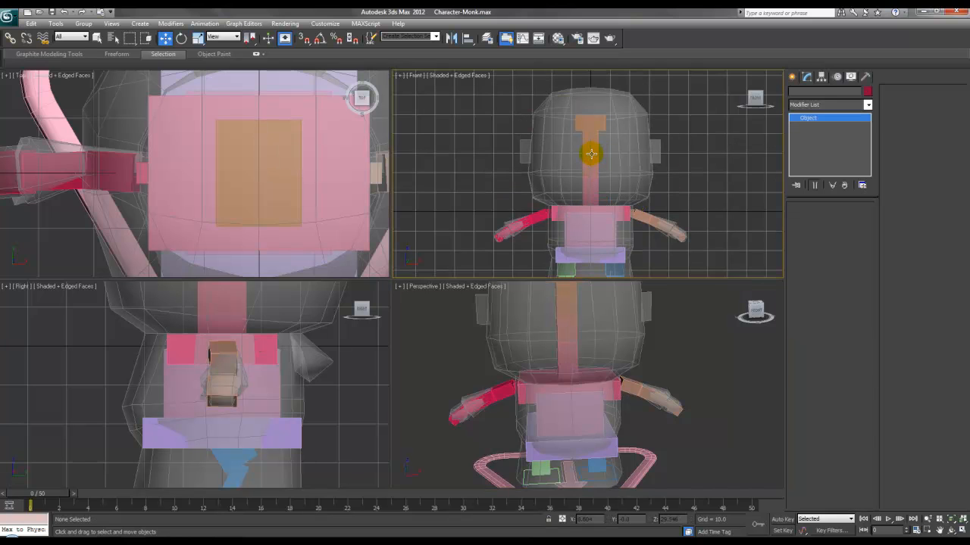
Step: Set the neck spine to 1 bone and scale it down on Y so the head hub sits just above the chest
{"action": "left_click", "coordinate": [591, 154]}
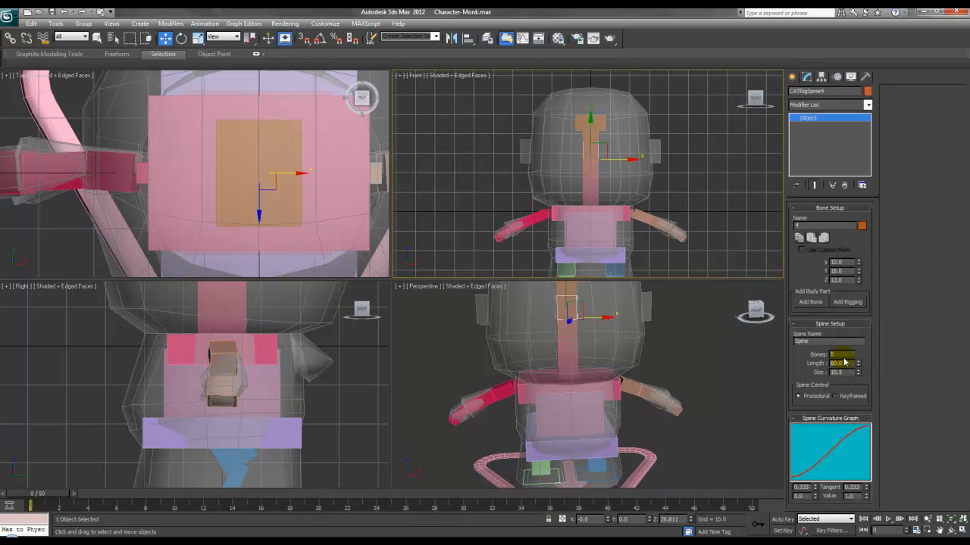
{"action": "left_click", "coordinate": [804, 354]}
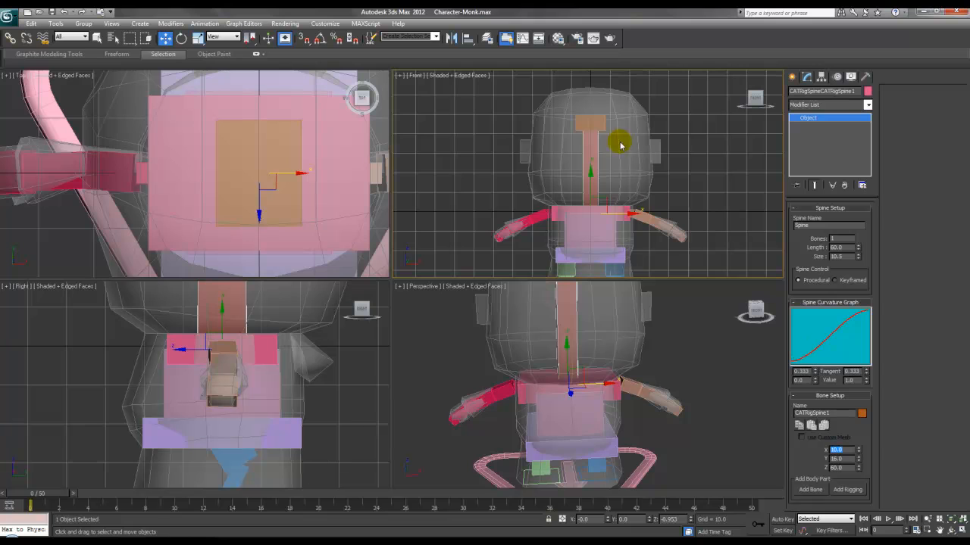
{"action": "right_click", "coordinate": [593, 149]}
{"action": "left_click", "coordinate": [628, 162]}
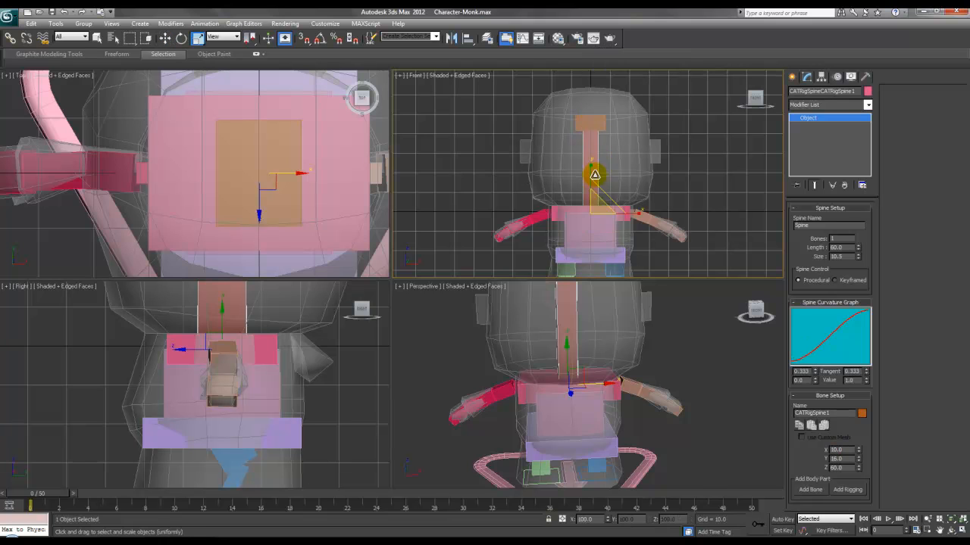
{"action": "left_click_drag", "start_coordinate": [593, 176], "coordinate": [594, 196]}
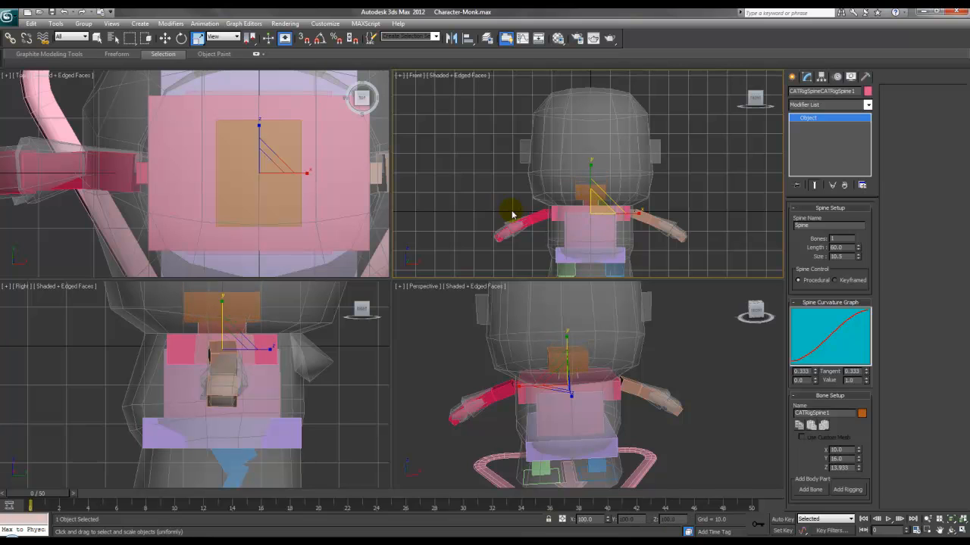
{"action": "left_click", "coordinate": [575, 192]}
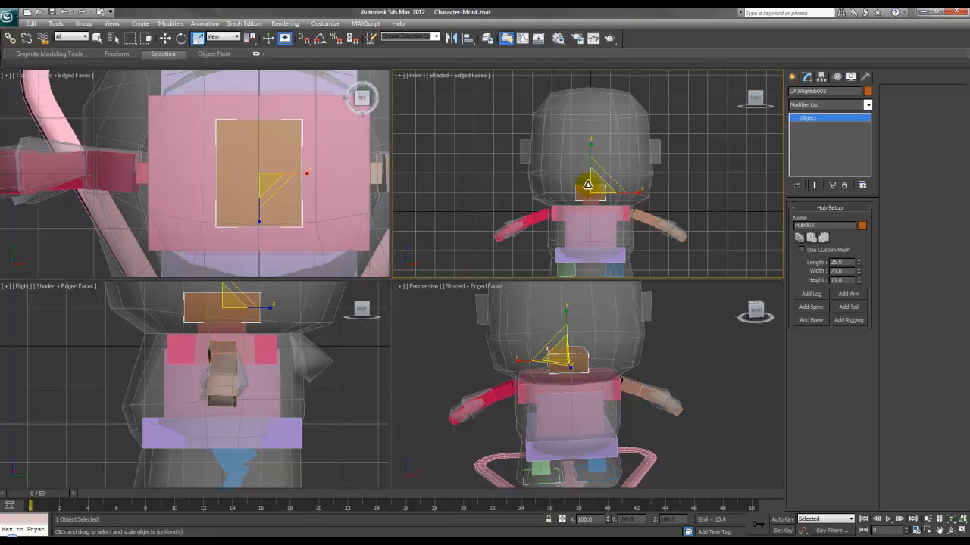
Step: Lengthen the neck spine to raise the head hub, then shrink and stretch CATRigHub003
{"action": "left_click", "coordinate": [586, 184]}
{"action": "left_click_drag", "start_coordinate": [588, 172], "coordinate": [597, 153]}
{"action": "left_click", "coordinate": [588, 163]}
{"action": "scroll", "coordinate": [240, 411], "scroll_direction": "down", "scroll_amount": 3}
{"action": "middle_click_drag", "start_coordinate": [277, 293], "coordinate": [276, 341]}
{"action": "left_click_drag", "start_coordinate": [253, 342], "coordinate": [277, 341]}
{"action": "middle_click_drag", "start_coordinate": [242, 318], "coordinate": [241, 375]}
{"action": "left_click_drag", "start_coordinate": [211, 369], "coordinate": [235, 363]}
Step: Widen and heighten the head hub in the Front view so it fills the monk's head
{"action": "right_click", "coordinate": [239, 363]}
{"action": "left_click", "coordinate": [241, 366]}
{"action": "right_click", "coordinate": [236, 364]}
{"action": "left_click", "coordinate": [250, 385]}
{"action": "middle_click_drag", "start_coordinate": [603, 171], "coordinate": [615, 166]}
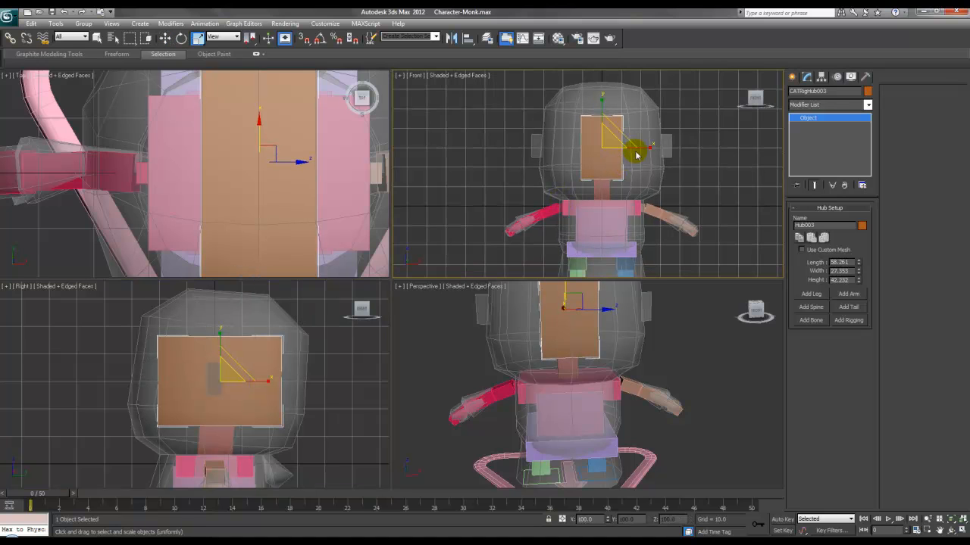
{"action": "left_click_drag", "start_coordinate": [638, 148], "coordinate": [682, 134]}
{"action": "left_click_drag", "start_coordinate": [600, 105], "coordinate": [595, 93]}
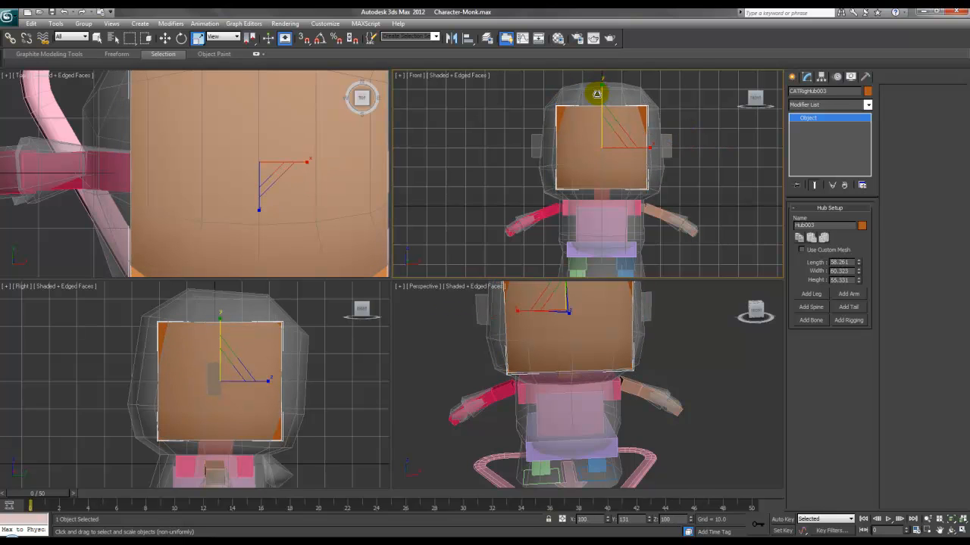
{"action": "left_click", "coordinate": [193, 350]}
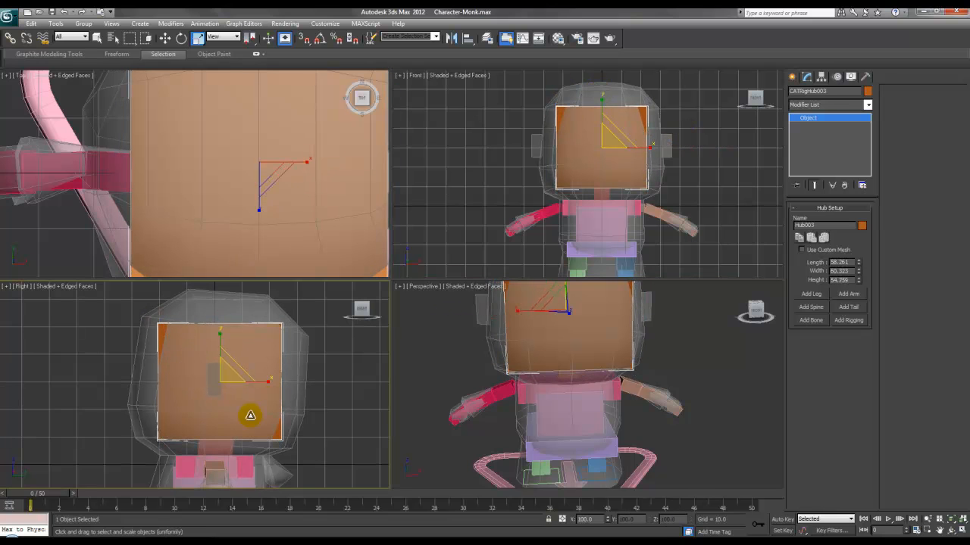
Step: Scale the neck bone CATRigSpine1 wider on X and Y to 20.699 by 22.277
{"action": "left_click", "coordinate": [604, 213]}
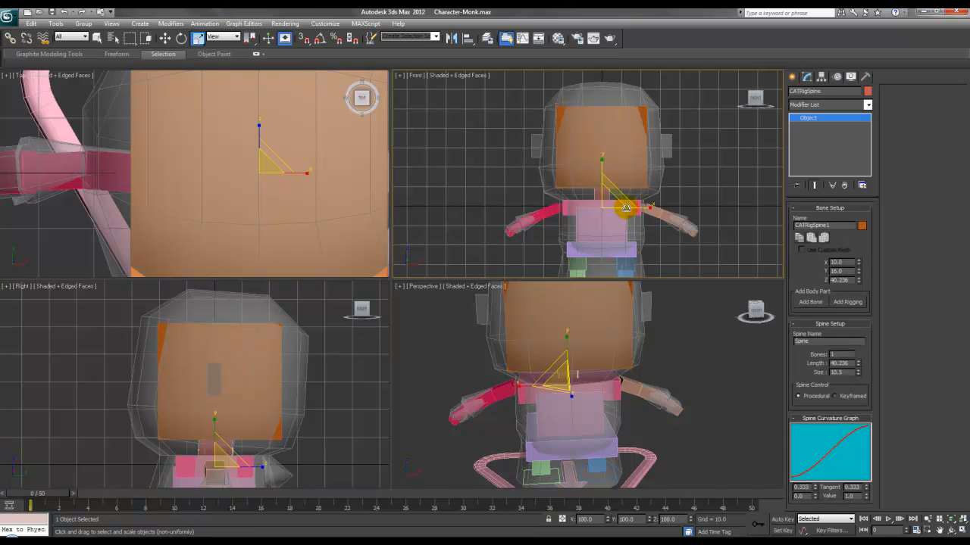
{"action": "left_click_drag", "start_coordinate": [640, 206], "coordinate": [683, 204]}
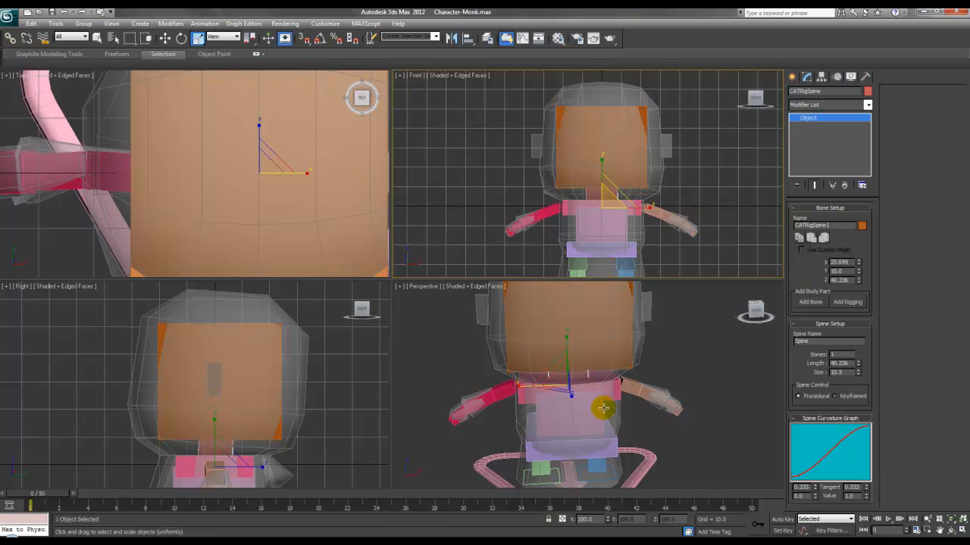
{"action": "left_click", "coordinate": [235, 438]}
{"action": "mouse_move", "coordinate": [259, 463]}
{"action": "left_mouse_down"}
{"action": "mouse_move", "coordinate": [282, 462]}
{"action": "mouse_move", "coordinate": [269, 463]}
{"action": "left_mouse_up"}
{"action": "middle_click_drag", "start_coordinate": [573, 404], "coordinate": [637, 353], "text": "alt"}
Step: Unhide all objects and unfreeze everything in the scene
{"action": "right_click", "coordinate": [626, 375]}
{"action": "left_click", "coordinate": [645, 380]}
{"action": "right_click", "coordinate": [640, 324]}
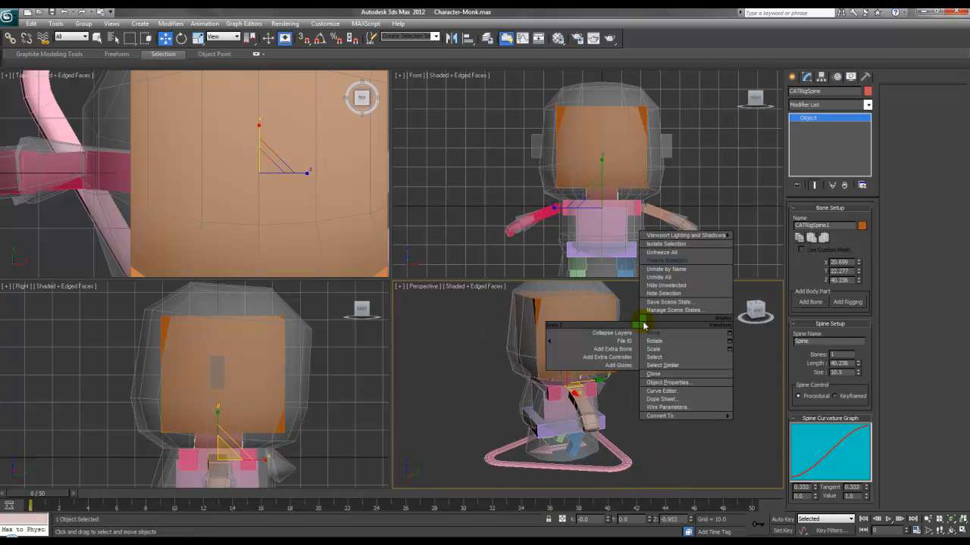
{"action": "left_click", "coordinate": [660, 277]}
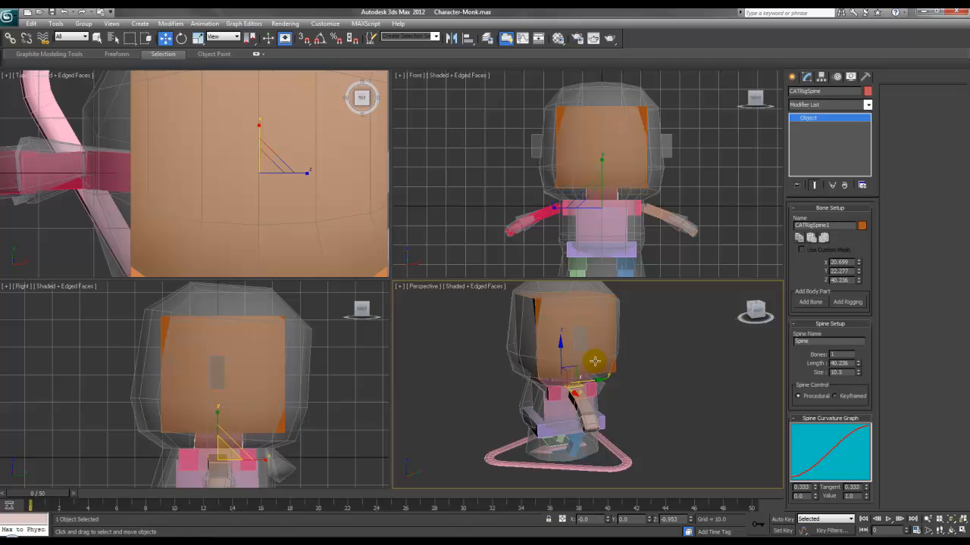
{"action": "left_click", "coordinate": [525, 327]}
{"action": "left_click", "coordinate": [515, 329]}
{"action": "left_click", "coordinate": [513, 335]}
{"action": "right_click", "coordinate": [513, 333]}
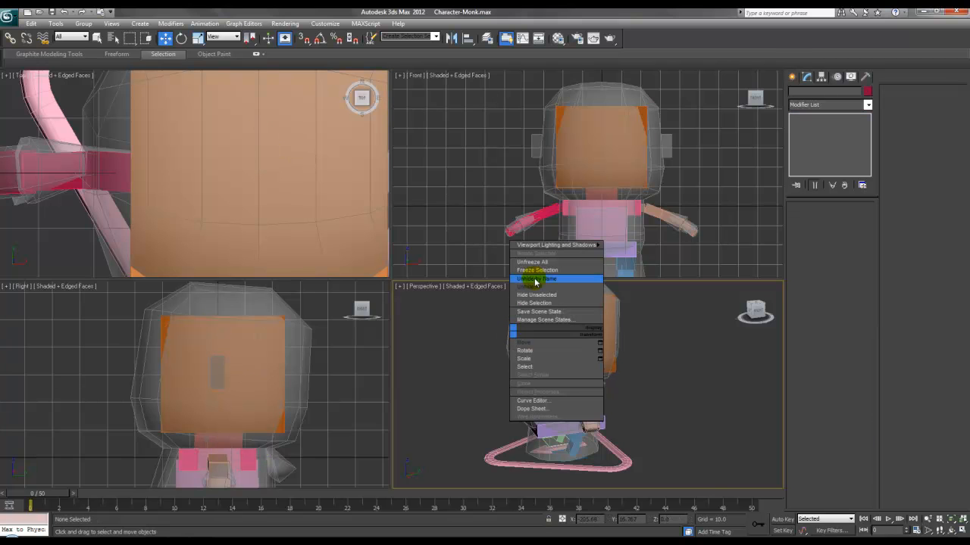
{"action": "left_click", "coordinate": [537, 263]}
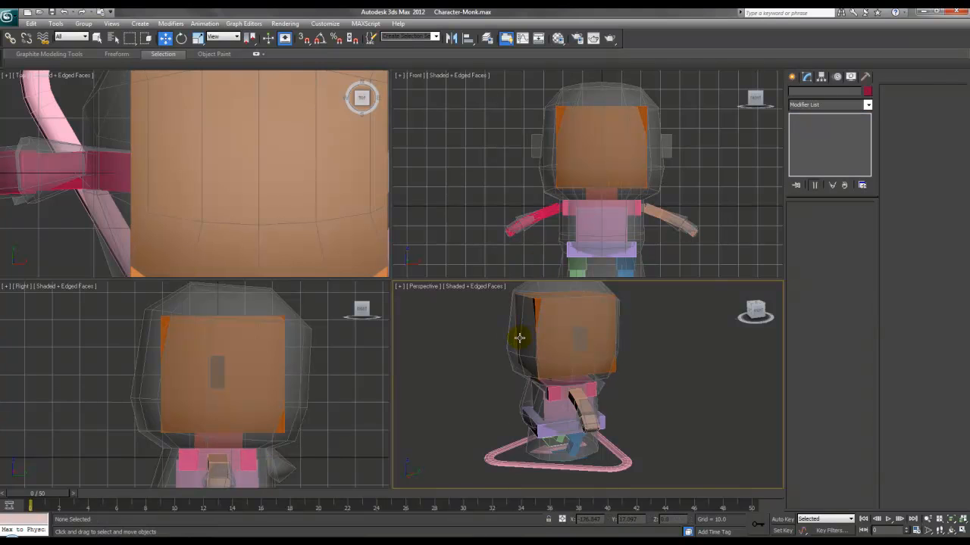
Step: Adjust the monk mesh from its quad menu and orbit the Perspective view close around it
{"action": "left_click", "coordinate": [519, 338]}
{"action": "right_click", "coordinate": [518, 334]}
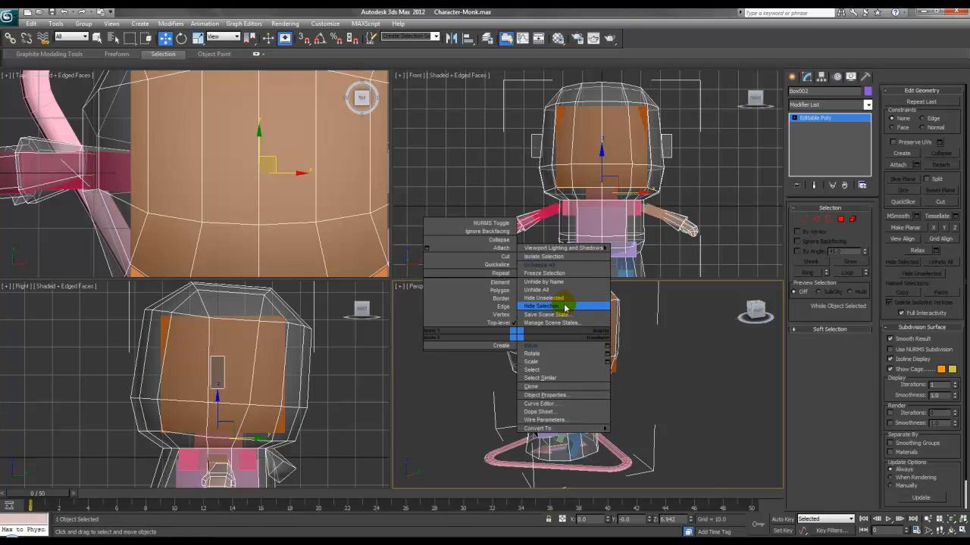
{"action": "left_click", "coordinate": [564, 308]}
{"action": "middle_click_drag", "start_coordinate": [519, 385], "coordinate": [645, 383], "text": "alt"}
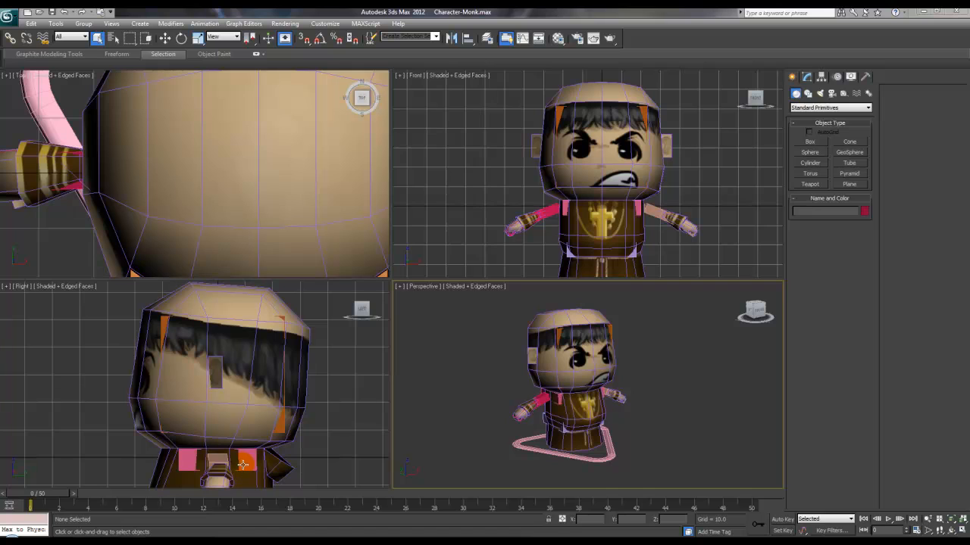
{"action": "middle_click_drag", "start_coordinate": [686, 431], "coordinate": [630, 432], "text": "alt"}
{"action": "middle_click_drag", "start_coordinate": [567, 408], "coordinate": [575, 352], "text": "alt"}
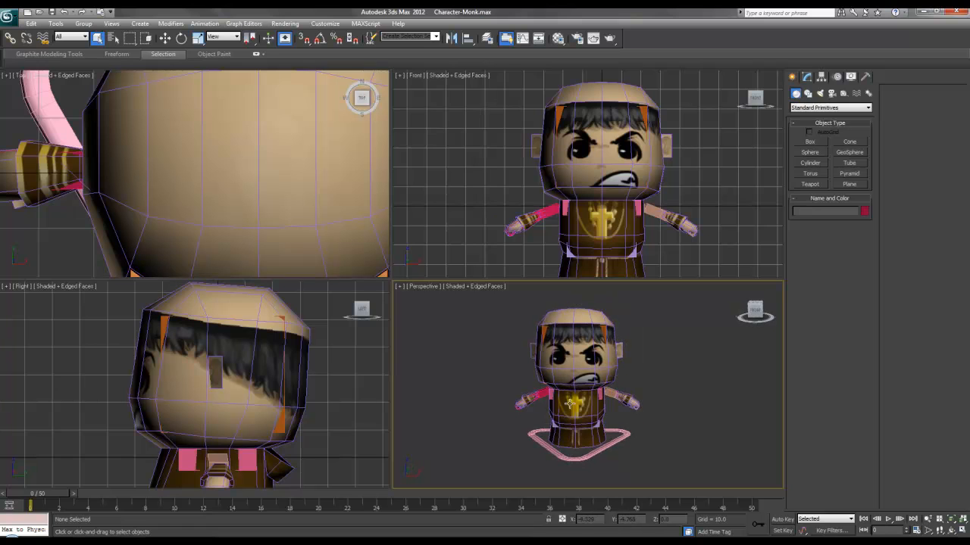
{"action": "middle_click_drag", "start_coordinate": [565, 421], "coordinate": [628, 398], "text": "alt"}
{"action": "scroll", "coordinate": [599, 392], "scroll_direction": "up", "scroll_amount": 4}
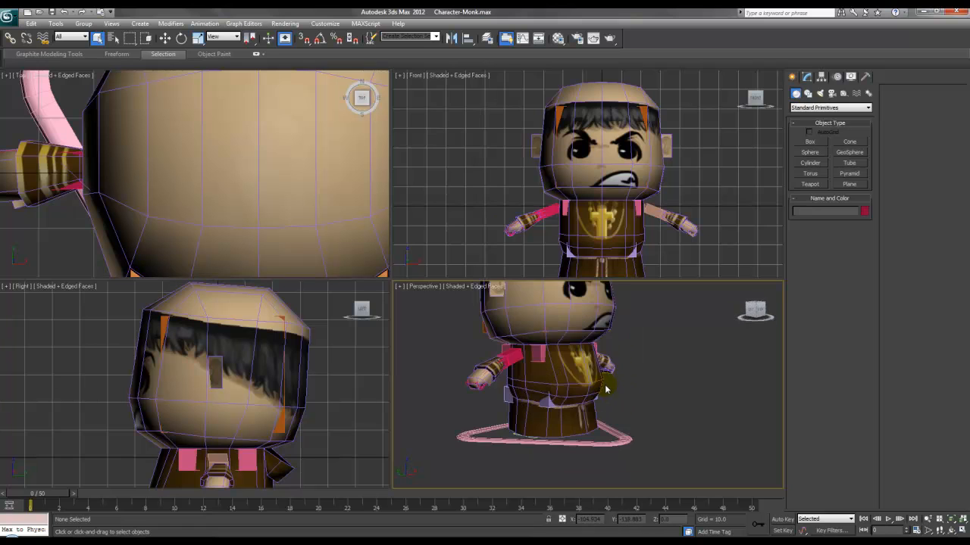
Step: Add a Skin modifier from the Modifier List to the monk mesh Box002
{"action": "left_click", "coordinate": [571, 401]}
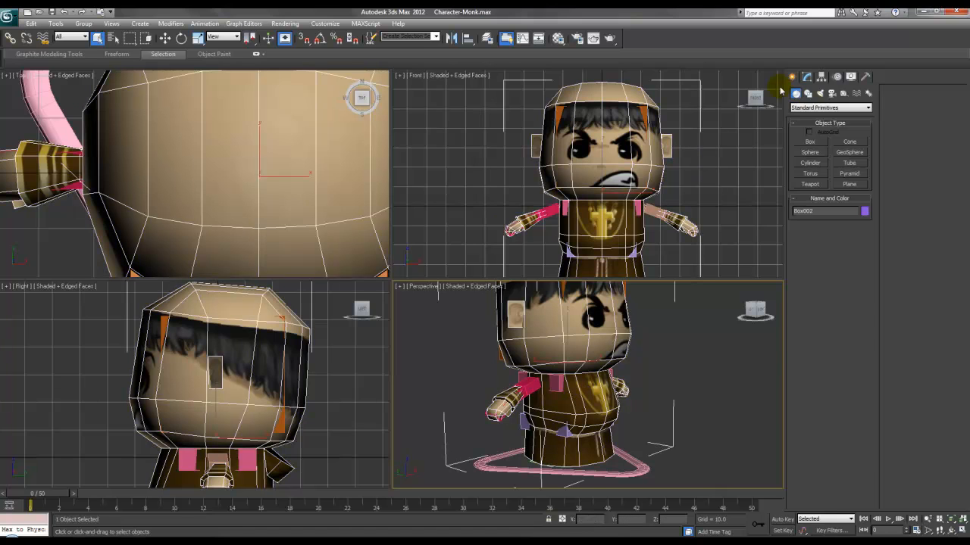
{"action": "left_click", "coordinate": [809, 78]}
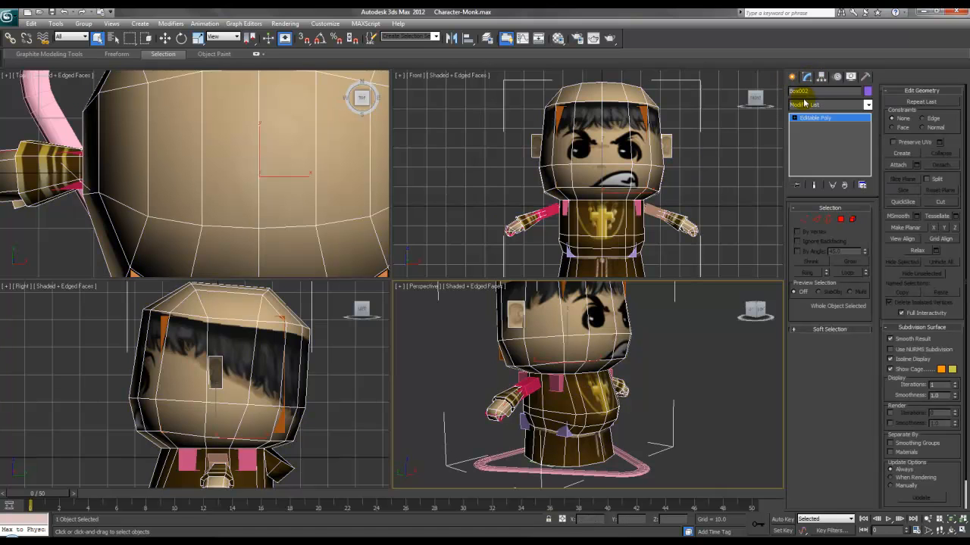
{"action": "left_click", "coordinate": [805, 108]}
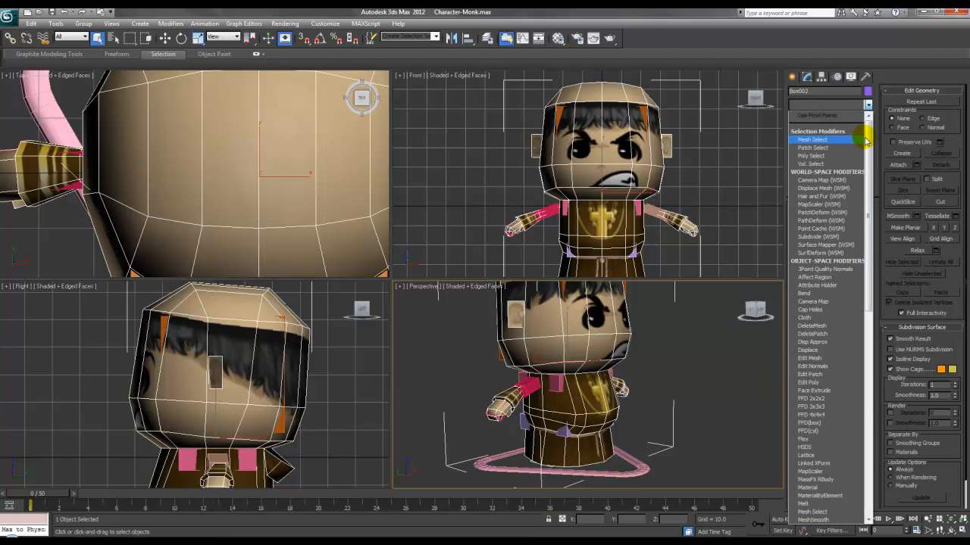
{"action": "scroll", "coordinate": [858, 257], "scroll_direction": "down", "scroll_amount": 8}
{"action": "scroll", "coordinate": [859, 333], "scroll_direction": "down", "scroll_amount": 8}
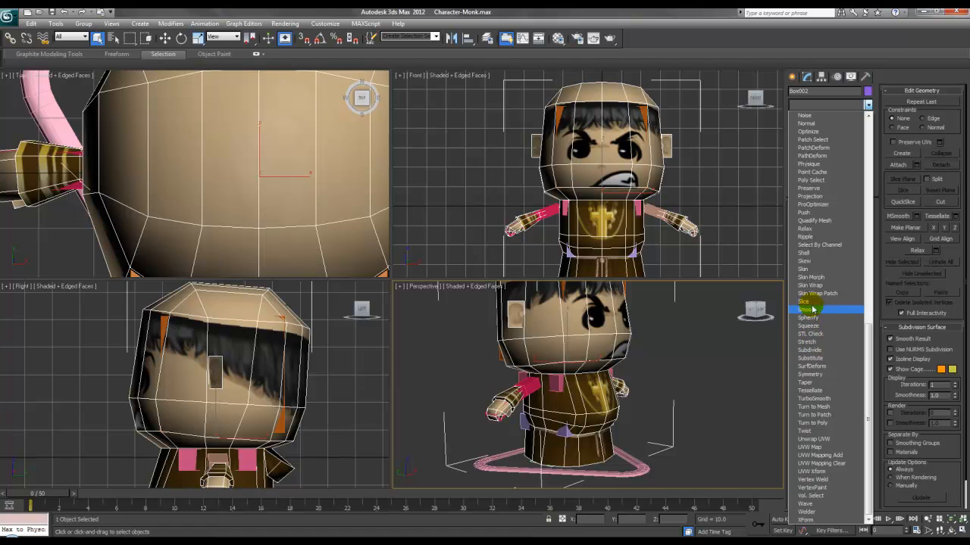
{"action": "left_click", "coordinate": [812, 270]}
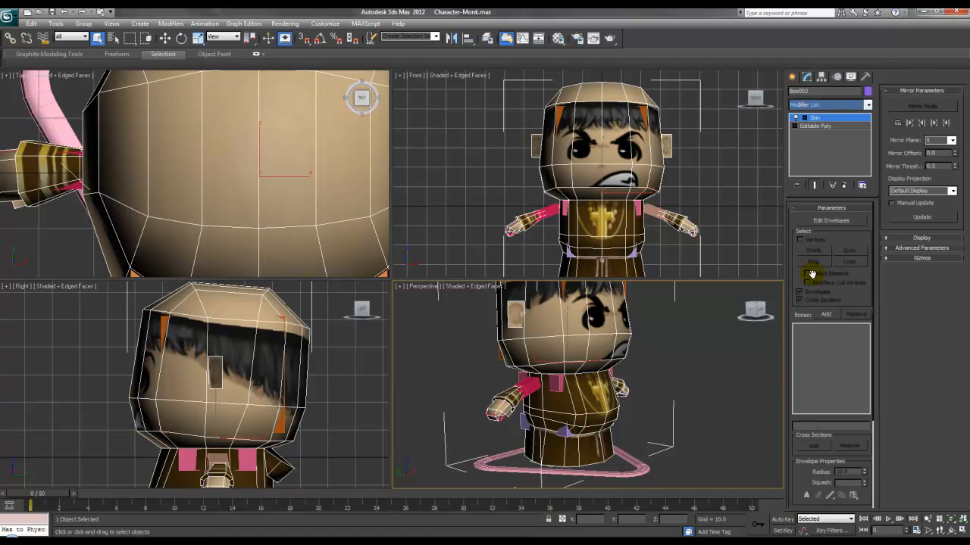
{"action": "mouse_move", "coordinate": [616, 376]}
{"action": "middle_mouse_down", "text": "alt"}
{"action": "mouse_move", "coordinate": [644, 370]}
{"action": "mouse_move", "coordinate": [627, 377]}
{"action": "middle_mouse_up", "text": "alt"}
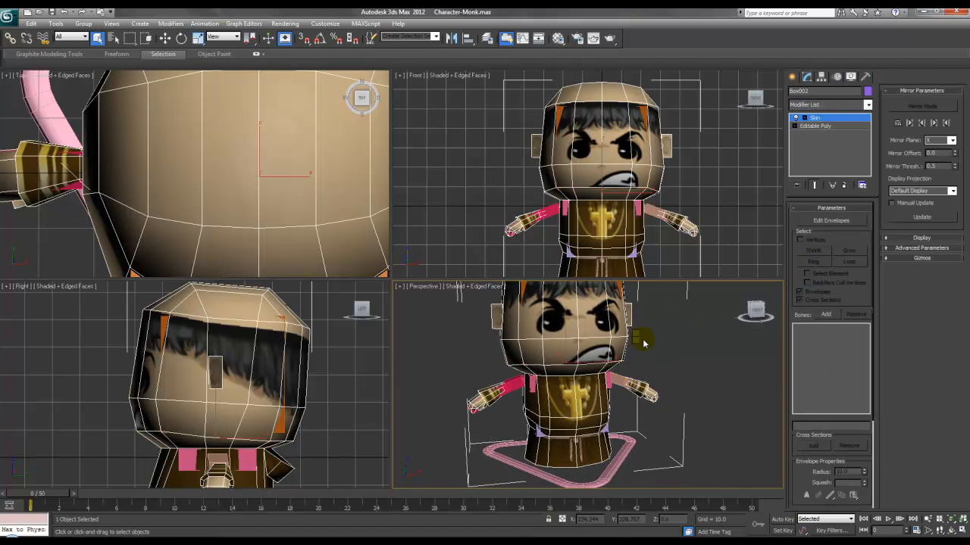
{"action": "key", "text": "w"}
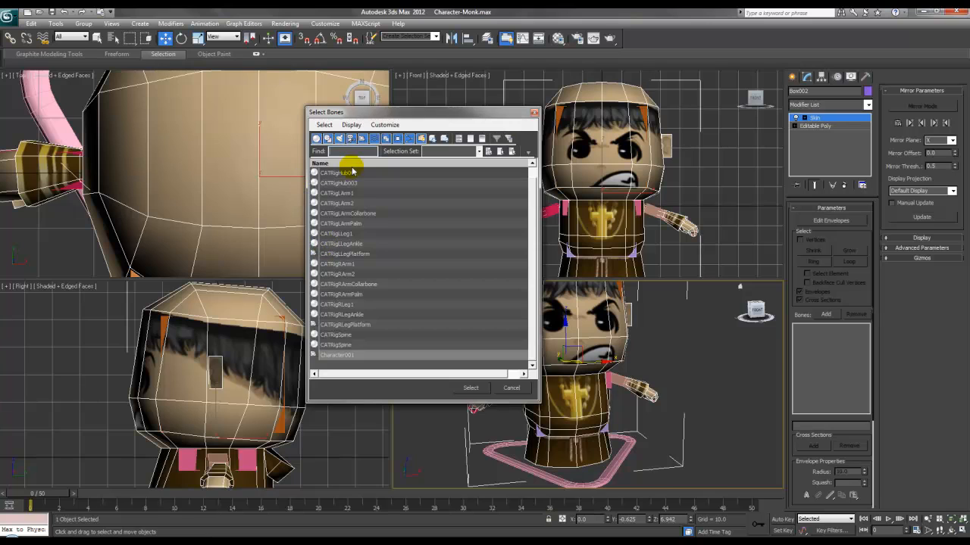
Step: Use Select All in Select Bones to add every CAT bone plus Character001 to Skin
{"action": "left_click_drag", "start_coordinate": [534, 204], "coordinate": [535, 179]}
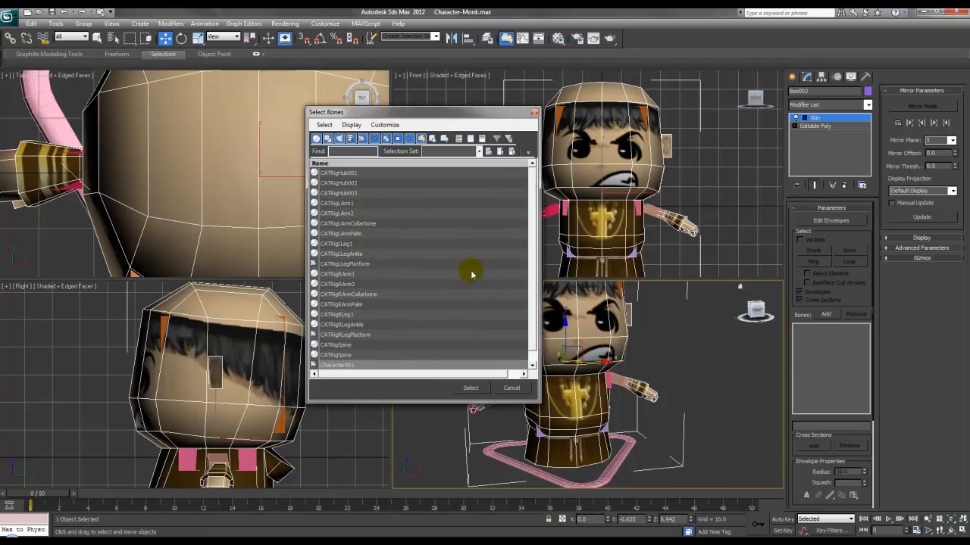
{"action": "left_click", "coordinate": [364, 368]}
{"action": "left_click", "coordinate": [368, 347]}
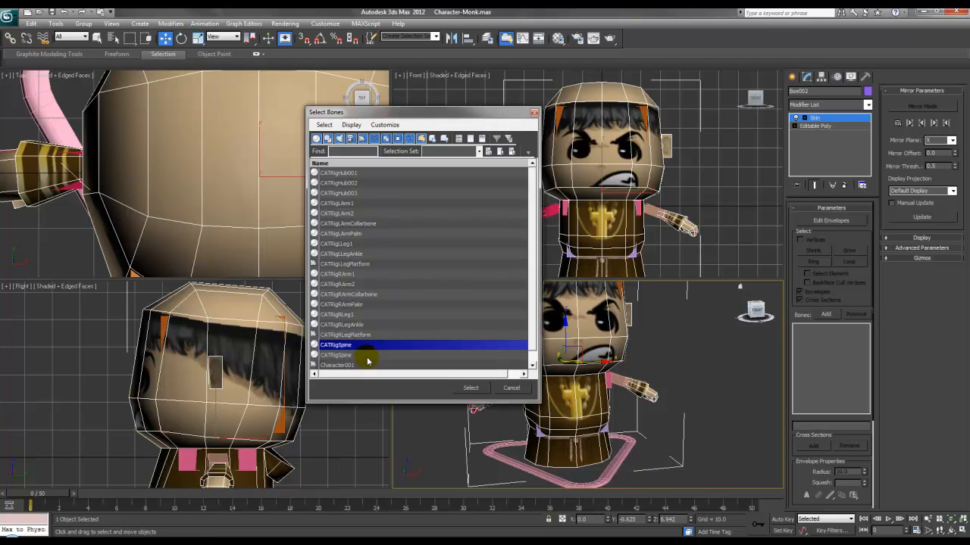
{"action": "scroll", "coordinate": [367, 365], "scroll_direction": "down", "scroll_amount": 1}
{"action": "left_click", "coordinate": [372, 363]}
{"action": "left_click", "coordinate": [325, 124]}
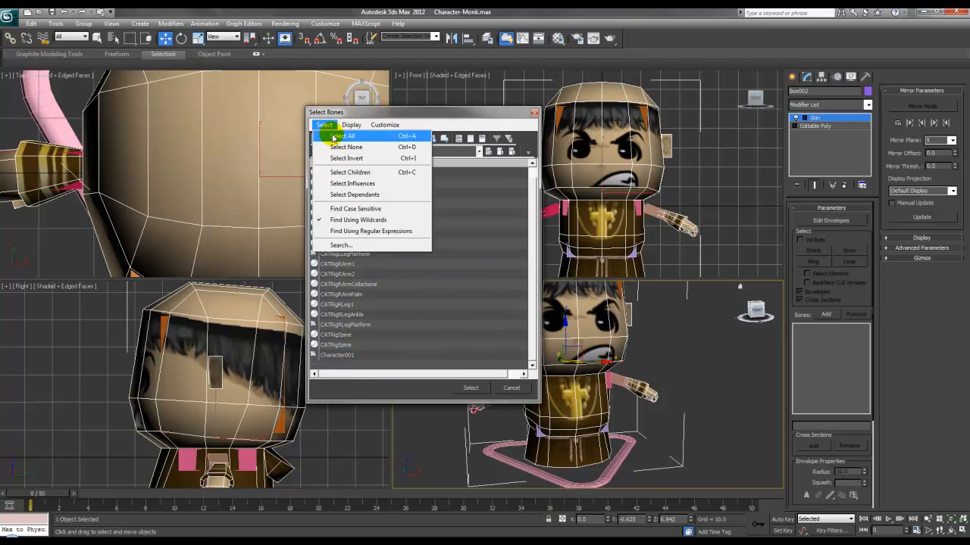
{"action": "left_click", "coordinate": [343, 136]}
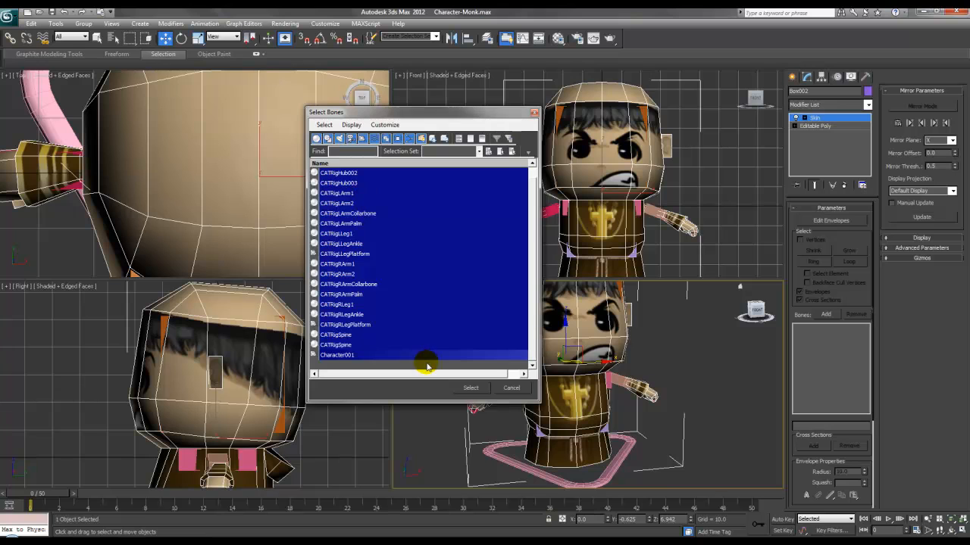
{"action": "left_click", "coordinate": [470, 388]}
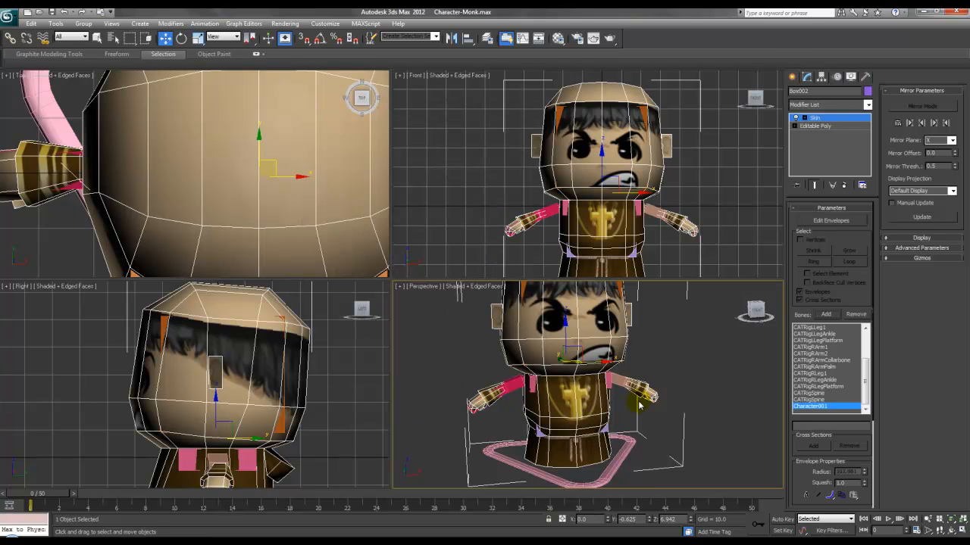
Step: Rotate the right arm bone CATRigRArm1 to test the skinning, then undo it
{"action": "middle_click_drag", "start_coordinate": [660, 402], "coordinate": [570, 402], "text": "alt"}
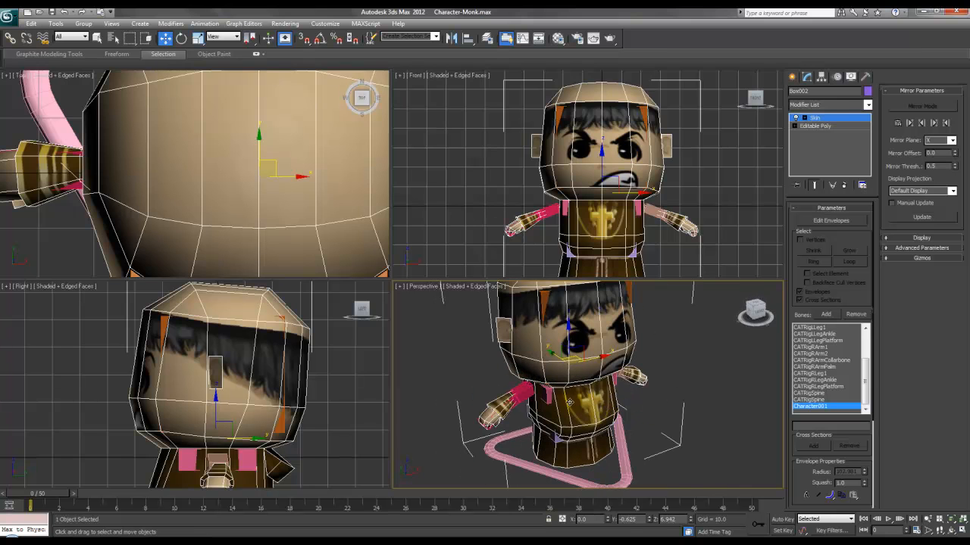
{"action": "left_click", "coordinate": [524, 389]}
{"action": "right_click", "coordinate": [532, 396]}
{"action": "left_click", "coordinate": [542, 407]}
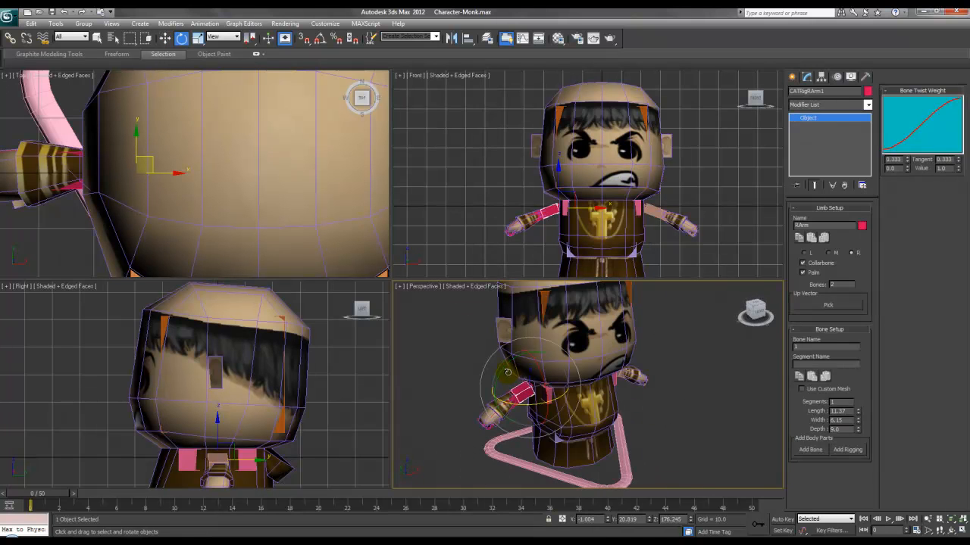
{"action": "left_click_drag", "start_coordinate": [503, 369], "coordinate": [496, 337]}
{"action": "key", "text": "ctrl+z"}
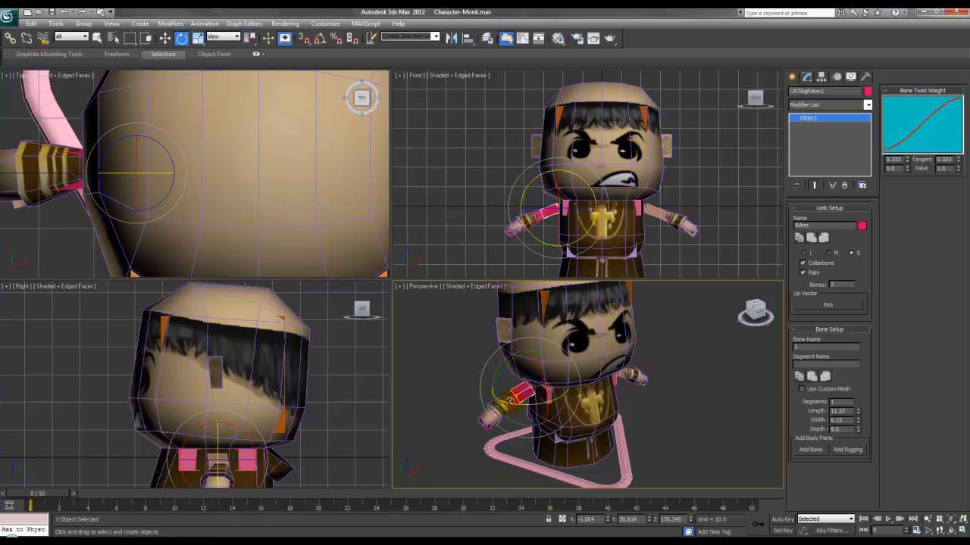
Step: Turn the head bone CATRigHub003 to test deformation, then undo it
{"action": "left_click", "coordinate": [510, 402]}
{"action": "middle_click_drag", "start_coordinate": [511, 402], "coordinate": [540, 370]}
{"action": "left_click", "coordinate": [539, 370]}
{"action": "mouse_move", "coordinate": [549, 341]}
{"action": "left_mouse_down"}
{"action": "mouse_move", "coordinate": [564, 412]}
{"action": "mouse_move", "coordinate": [531, 292]}
{"action": "mouse_move", "coordinate": [547, 356]}
{"action": "left_mouse_up"}
{"action": "key", "text": "ctrl+z"}
Step: Remove Character001 from the monk's Skin bones list
{"action": "middle_click_drag", "start_coordinate": [578, 397], "coordinate": [617, 381], "text": "alt"}
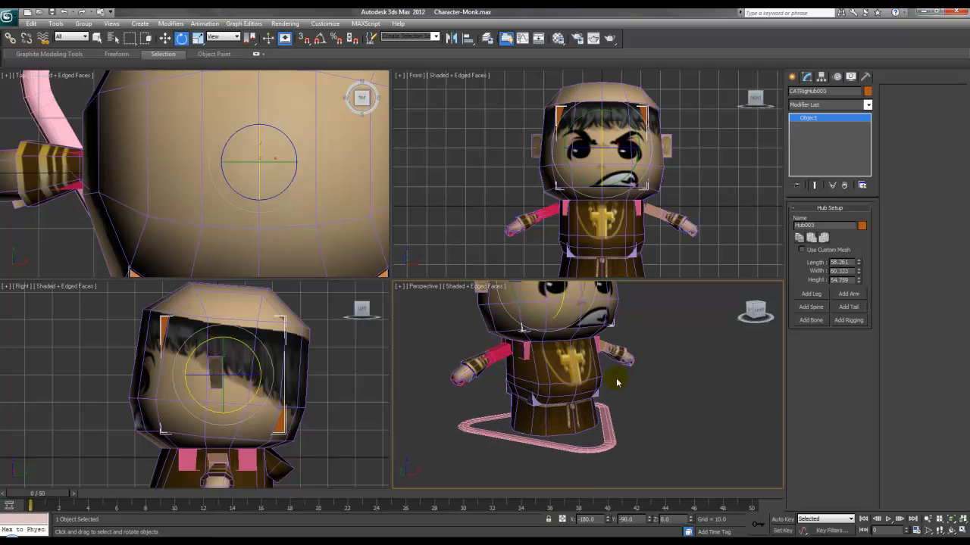
{"action": "left_click", "coordinate": [574, 376]}
{"action": "middle_click_drag", "start_coordinate": [526, 387], "coordinate": [525, 401]}
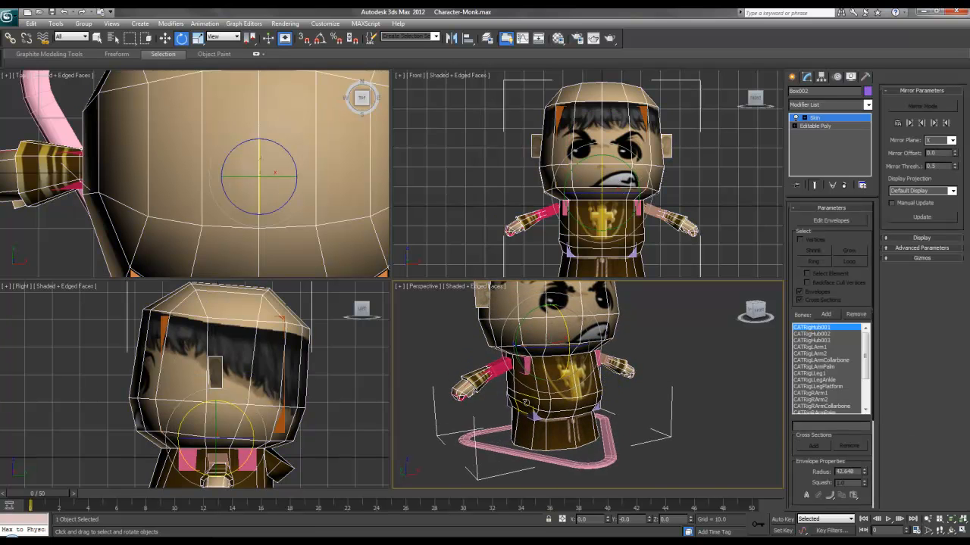
{"action": "right_click", "coordinate": [556, 371]}
{"action": "left_click", "coordinate": [569, 384]}
{"action": "left_click_drag", "start_coordinate": [864, 337], "coordinate": [865, 392]}
{"action": "left_click", "coordinate": [811, 407]}
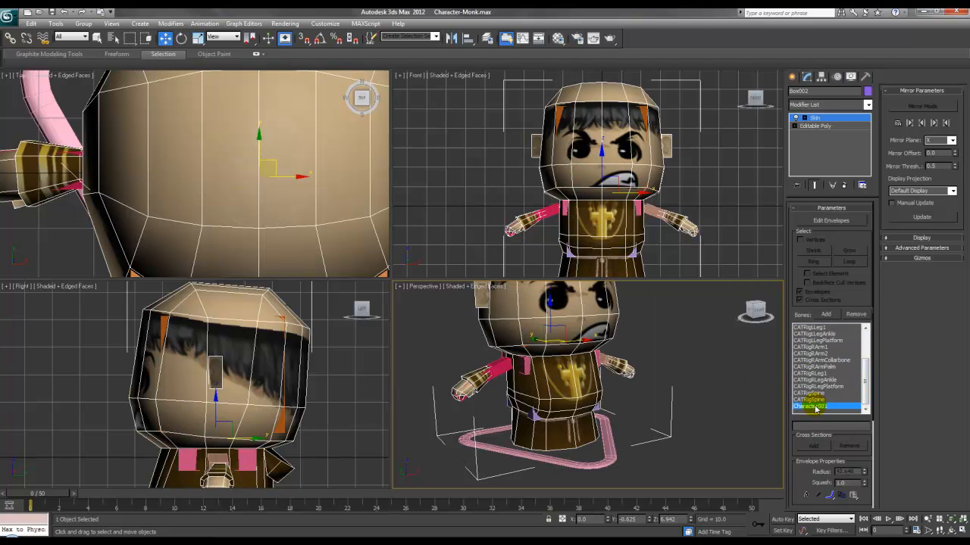
{"action": "left_click", "coordinate": [853, 316]}
Step: Select the CAT rig base Character001 to show its CATRig settings
{"action": "left_click", "coordinate": [671, 422]}
{"action": "middle_click_drag", "start_coordinate": [671, 422], "coordinate": [651, 431], "text": "alt"}
{"action": "scroll", "coordinate": [640, 428], "scroll_direction": "down", "scroll_amount": 2}
{"action": "scroll", "coordinate": [609, 418], "scroll_direction": "up", "scroll_amount": 1}
{"action": "mouse_move", "coordinate": [573, 417]}
{"action": "middle_mouse_down", "text": "alt"}
{"action": "mouse_move", "coordinate": [634, 426]}
{"action": "mouse_move", "coordinate": [576, 428]}
{"action": "mouse_move", "coordinate": [587, 416]}
{"action": "middle_mouse_up", "text": "alt"}
{"action": "left_click", "coordinate": [583, 342]}
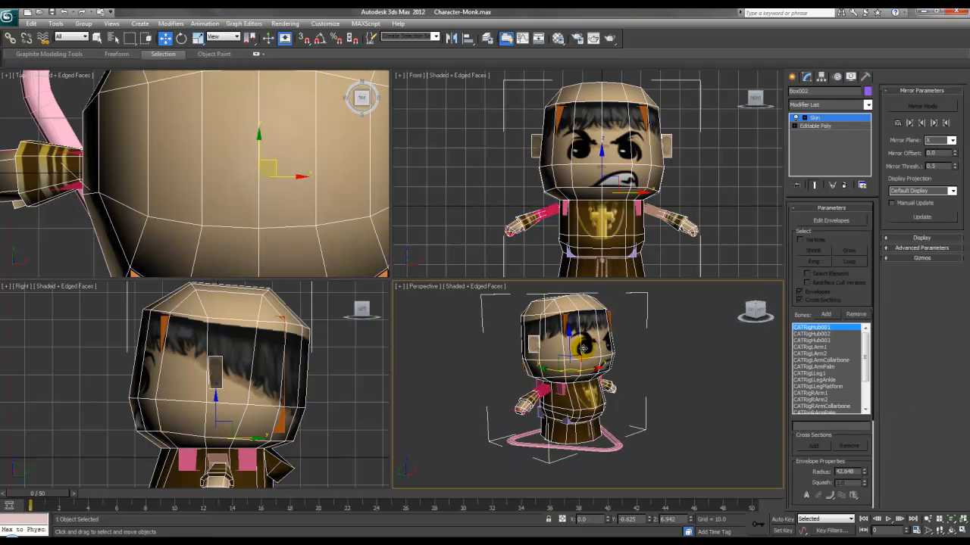
{"action": "left_click", "coordinate": [609, 439]}
{"action": "middle_click_drag", "start_coordinate": [634, 430], "coordinate": [666, 401], "text": "alt"}
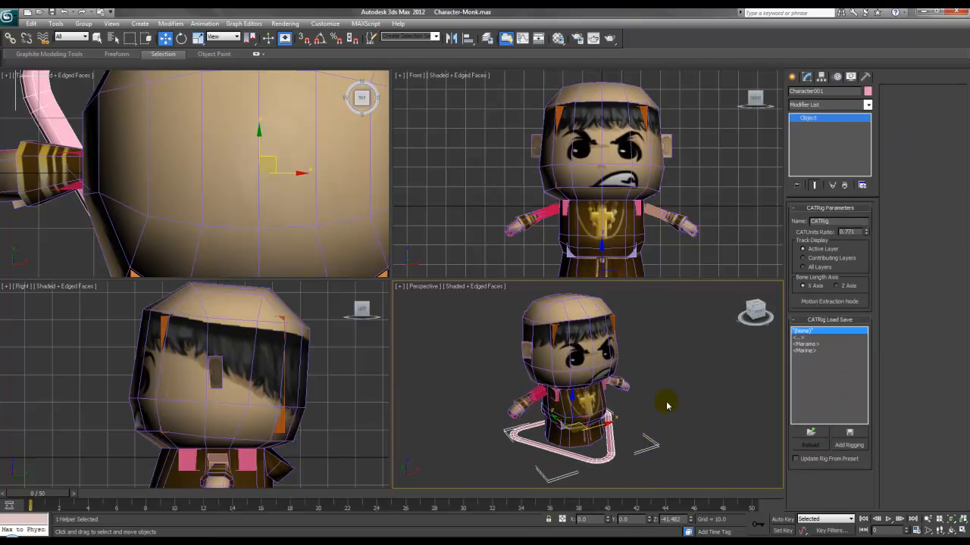
Step: Add a CATMotion layer to Character001 in the Motion panel and open the CATMotion editor
{"action": "left_click", "coordinate": [837, 77]}
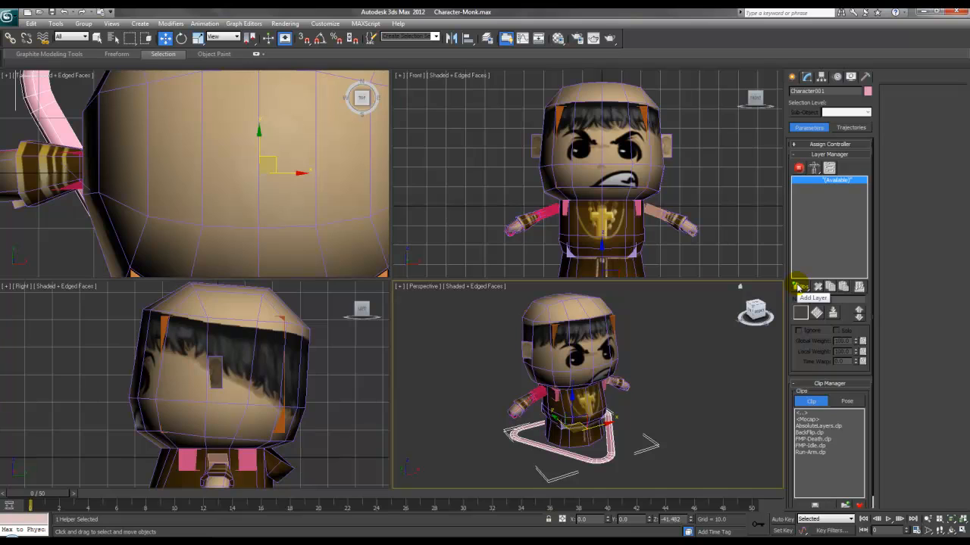
{"action": "left_click_drag", "start_coordinate": [798, 288], "coordinate": [805, 334]}
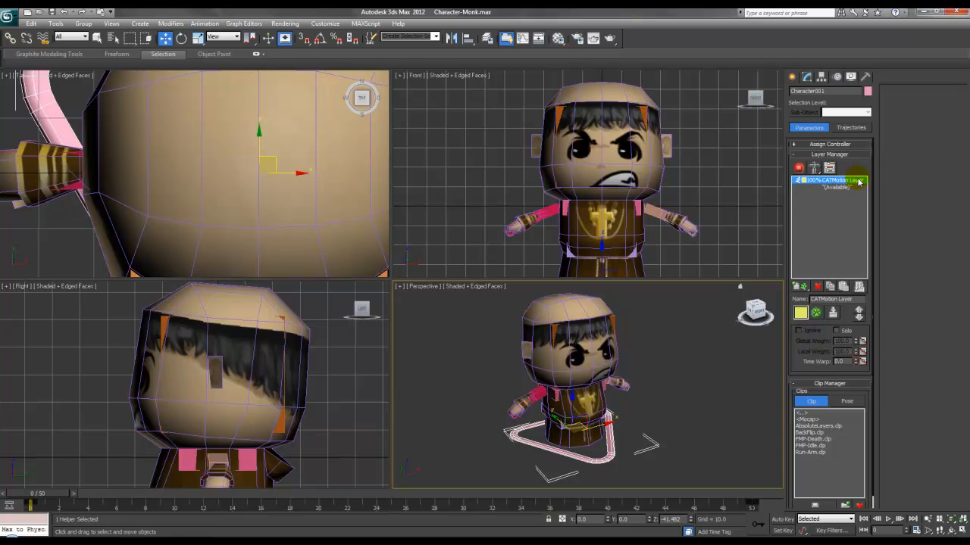
{"action": "left_click", "coordinate": [816, 313]}
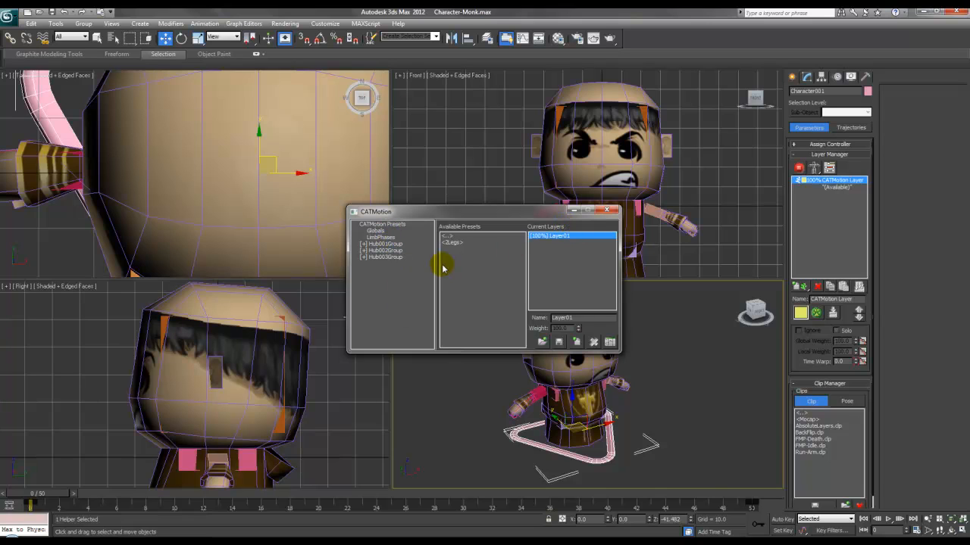
Step: Load the 2Legs GameCharRun preset into the existing layer and close the CATMotion window
{"action": "double_click", "coordinate": [454, 244]}
{"action": "left_click", "coordinate": [457, 250]}
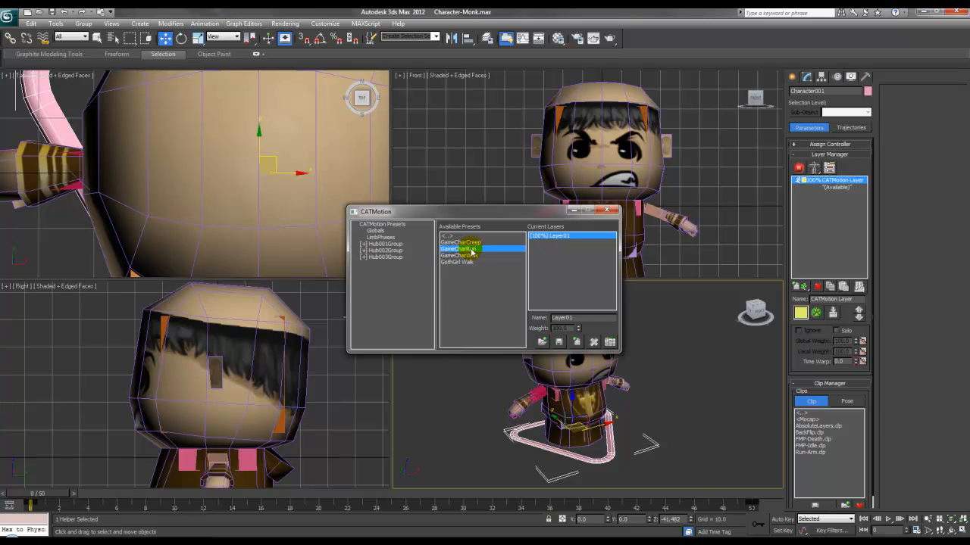
{"action": "double_click", "coordinate": [470, 250]}
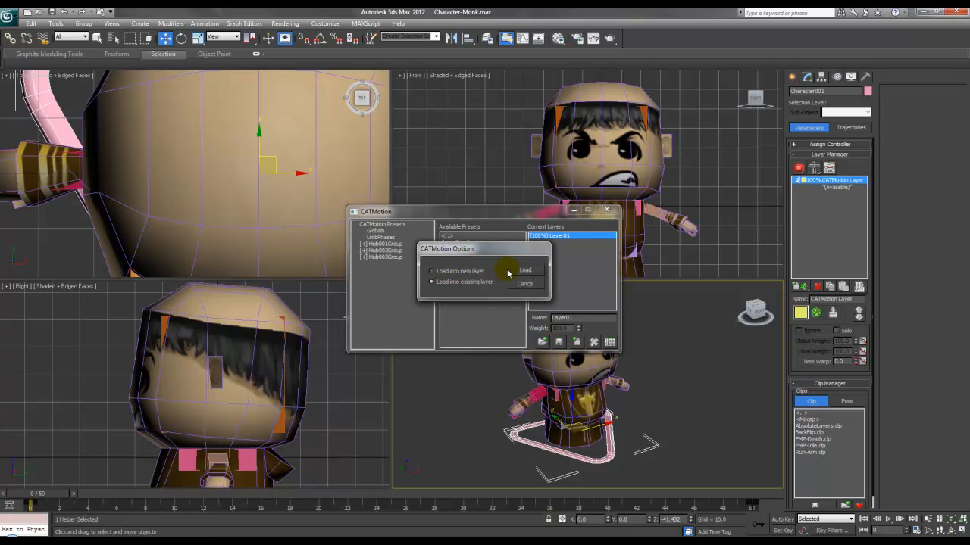
{"action": "left_click", "coordinate": [522, 271]}
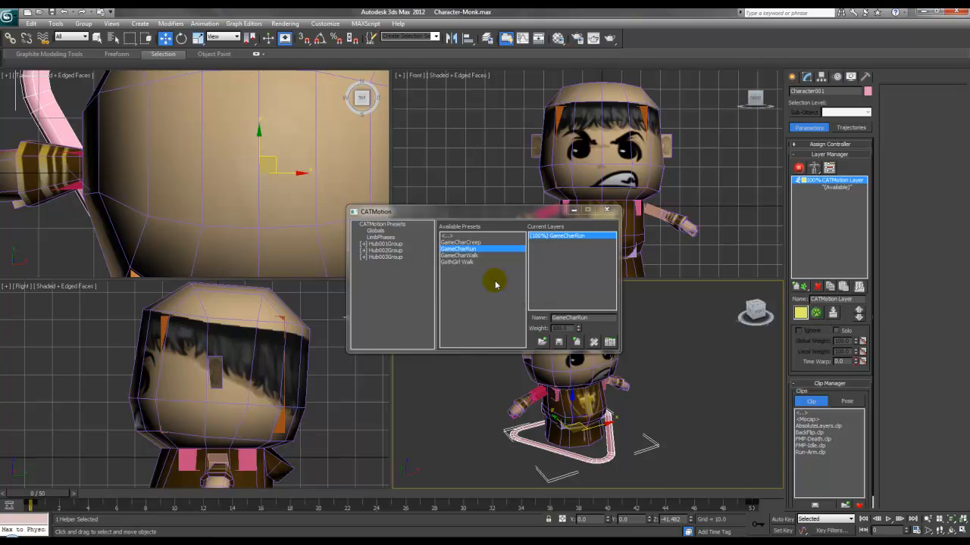
{"action": "left_click", "coordinate": [606, 210]}
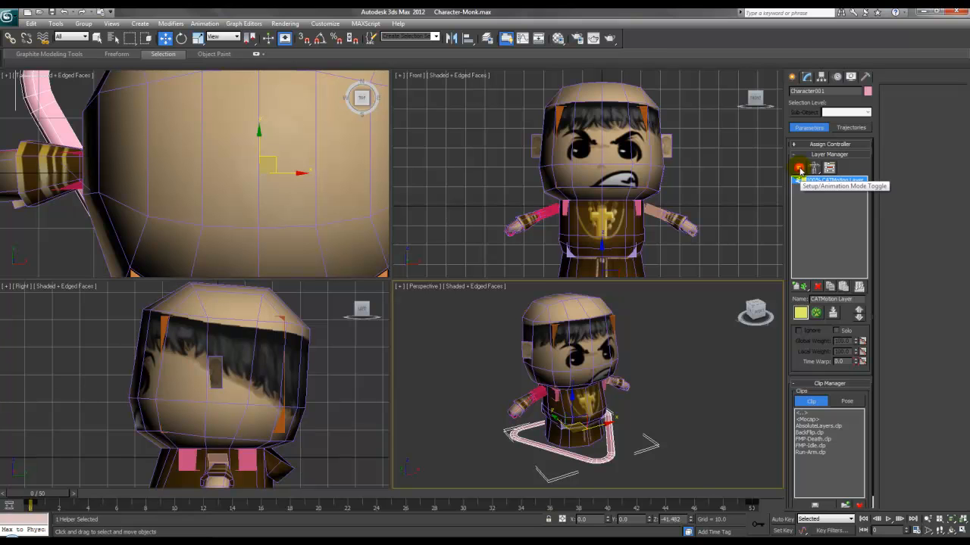
Step: Toggle the rig to Animation mode and scrub the timeline to review the run cycle
{"action": "left_click", "coordinate": [799, 169]}
{"action": "middle_click_drag", "start_coordinate": [707, 390], "coordinate": [640, 409], "text": "alt"}
{"action": "left_click_drag", "start_coordinate": [62, 510], "coordinate": [521, 511]}
{"action": "key", "text": "w"}
{"action": "middle_click_drag", "start_coordinate": [547, 390], "coordinate": [557, 357]}
{"action": "middle_click_drag", "start_coordinate": [538, 238], "coordinate": [554, 180]}
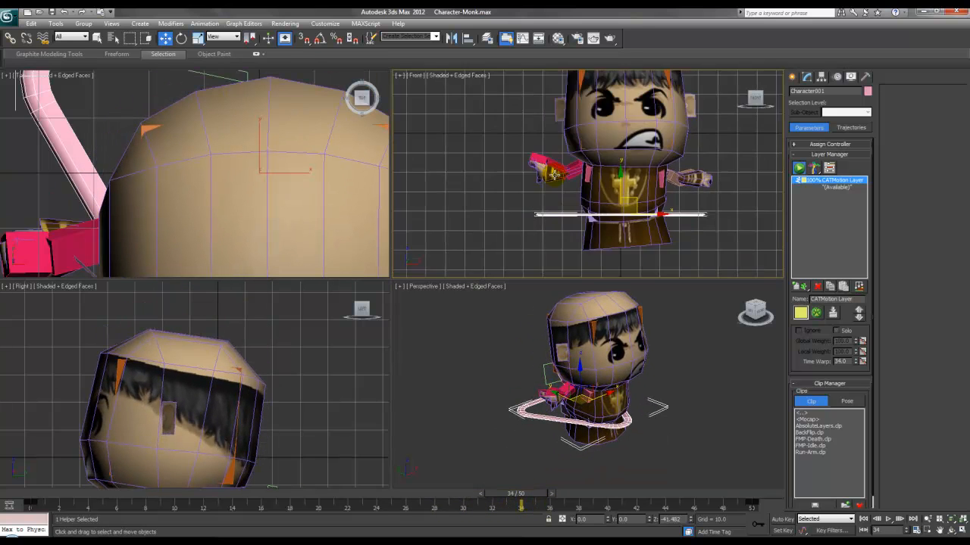
{"action": "scroll", "coordinate": [553, 179], "scroll_direction": "up", "scroll_amount": 4}
{"action": "mouse_move", "coordinate": [513, 497]}
{"action": "left_mouse_down"}
{"action": "mouse_move", "coordinate": [472, 496]}
{"action": "mouse_move", "coordinate": [520, 496]}
{"action": "left_mouse_up"}
{"action": "middle_click_drag", "start_coordinate": [587, 368], "coordinate": [590, 371]}
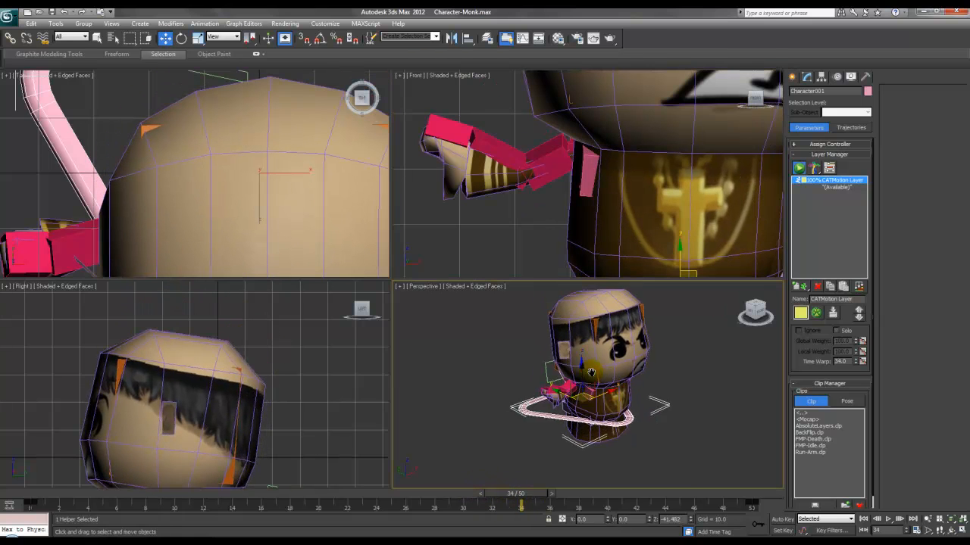
{"action": "scroll", "coordinate": [591, 371], "scroll_direction": "up", "scroll_amount": 5}
Step: Enter Envelope editing on Box002's Skin with vertex selection enabled
{"action": "left_click", "coordinate": [688, 410]}
{"action": "left_click", "coordinate": [807, 78]}
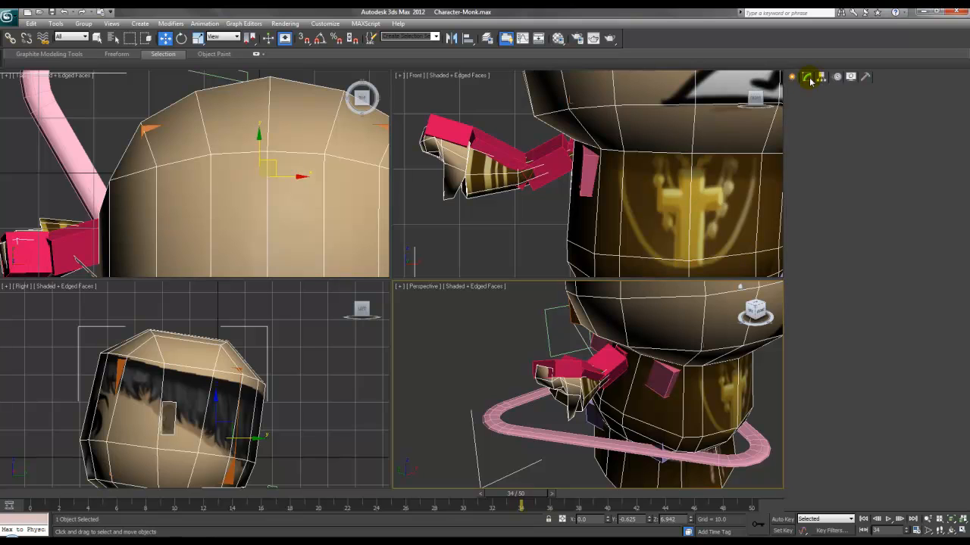
{"action": "left_click", "coordinate": [795, 118]}
{"action": "left_click", "coordinate": [824, 125]}
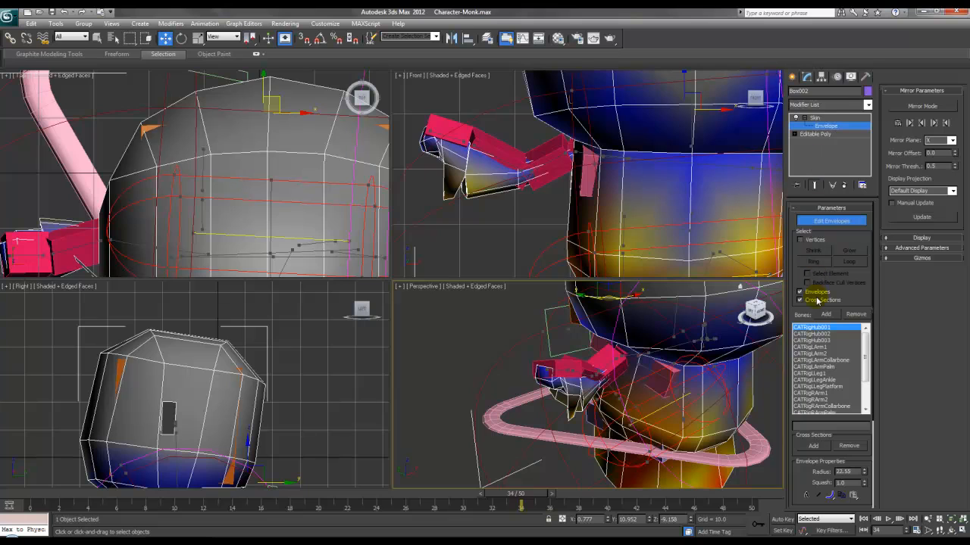
{"action": "left_click", "coordinate": [800, 241]}
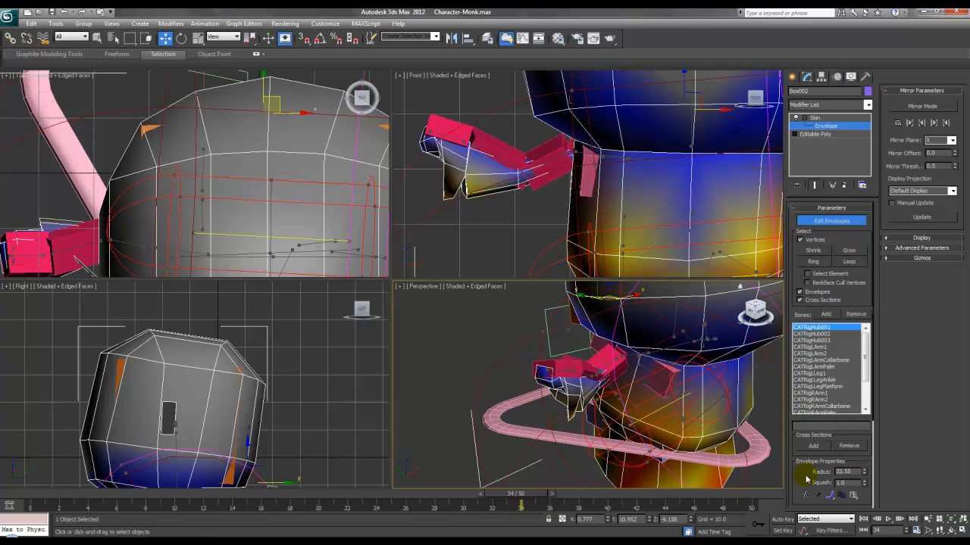
{"action": "left_click_drag", "start_coordinate": [796, 473], "coordinate": [786, 261]}
{"action": "middle_click_drag", "start_coordinate": [638, 390], "coordinate": [685, 379], "text": "alt"}
{"action": "scroll", "coordinate": [648, 377], "scroll_direction": "up", "scroll_amount": 3}
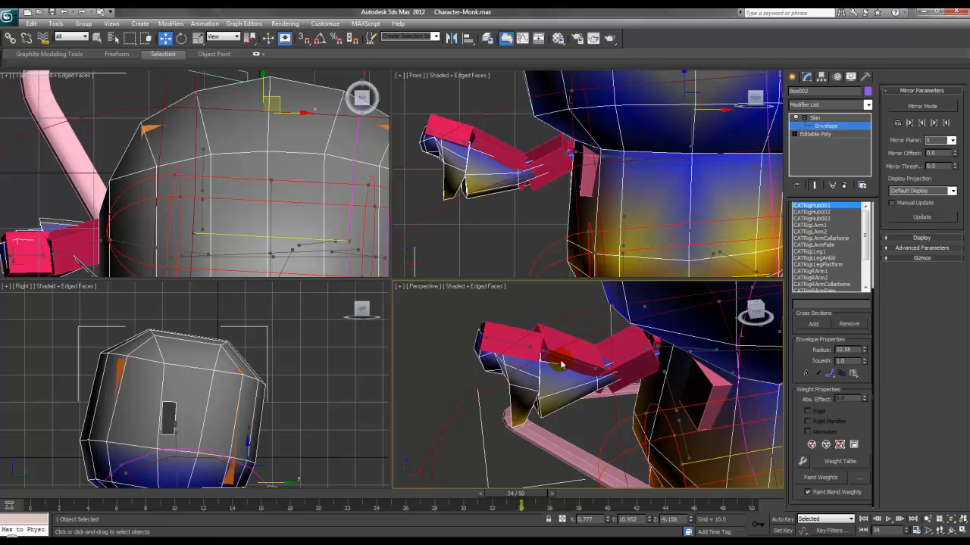
Step: Give the right hand and wrist vertices full 1.0 weight on CATRigRArmPalm
{"action": "left_click", "coordinate": [496, 347]}
{"action": "middle_click_drag", "start_coordinate": [522, 345], "coordinate": [487, 320], "text": "alt"}
{"action": "left_click_drag", "start_coordinate": [558, 418], "coordinate": [577, 435]}
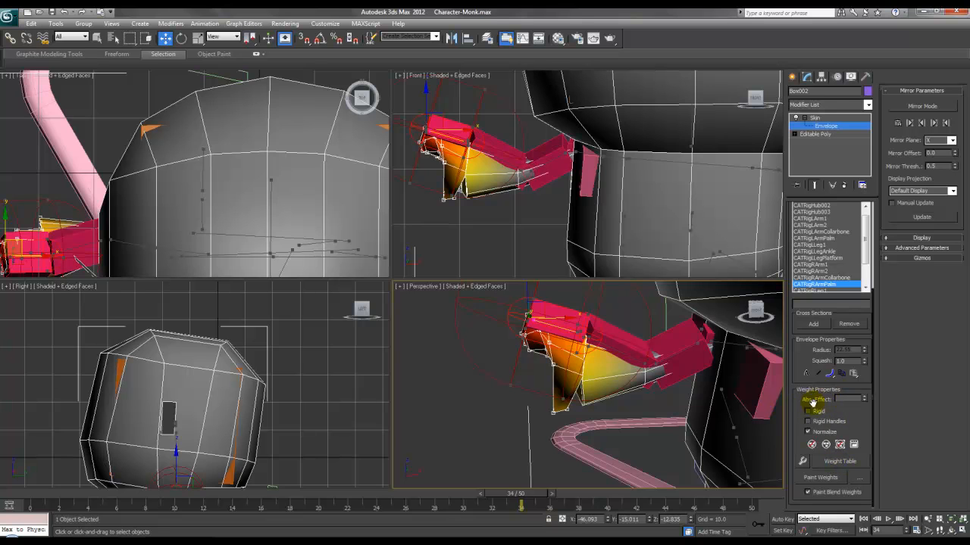
{"action": "key", "text": "Return"}
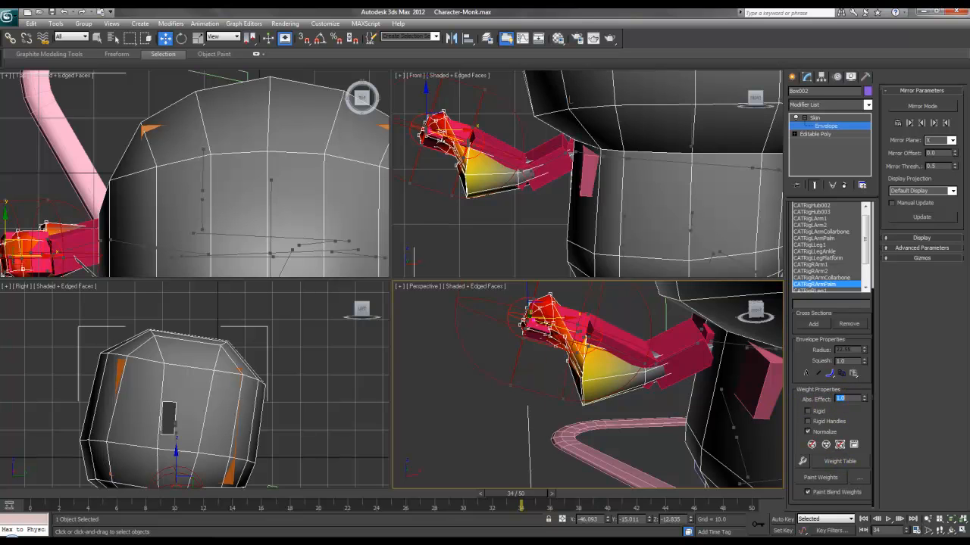
{"action": "middle_click_drag", "start_coordinate": [621, 350], "coordinate": [618, 354], "text": "alt"}
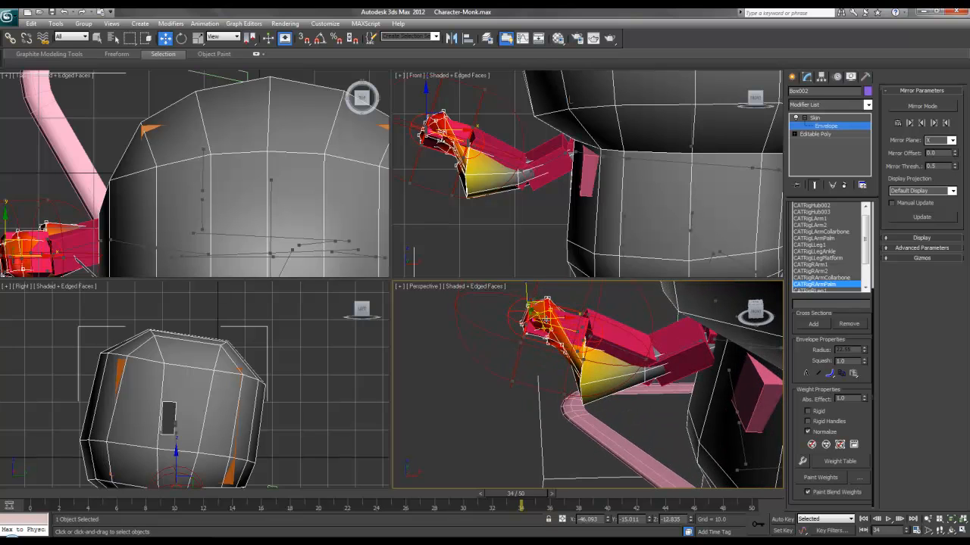
{"action": "middle_click_drag", "start_coordinate": [567, 328], "coordinate": [548, 340]}
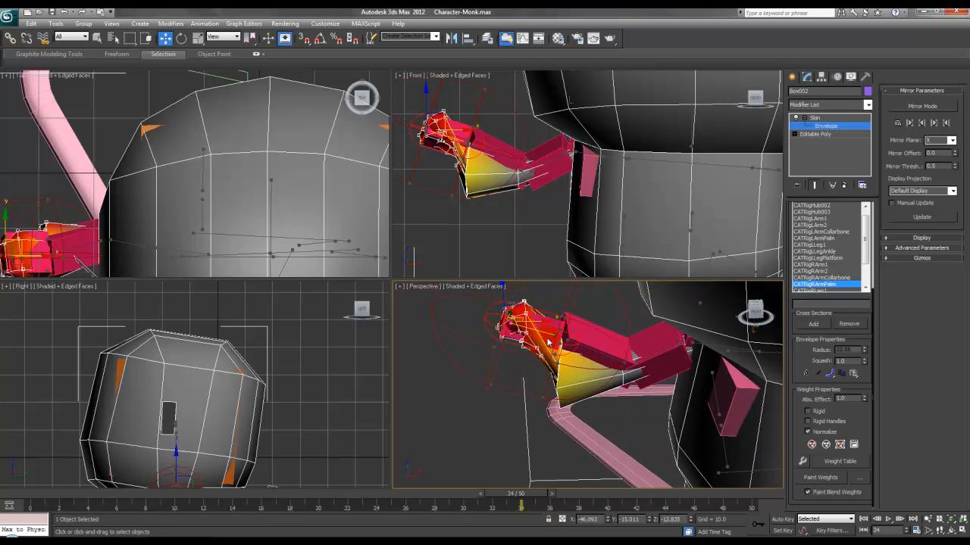
{"action": "left_click_drag", "start_coordinate": [564, 409], "coordinate": [571, 418]}
{"action": "type", "text": "1"}
{"action": "key", "text": "Return"}
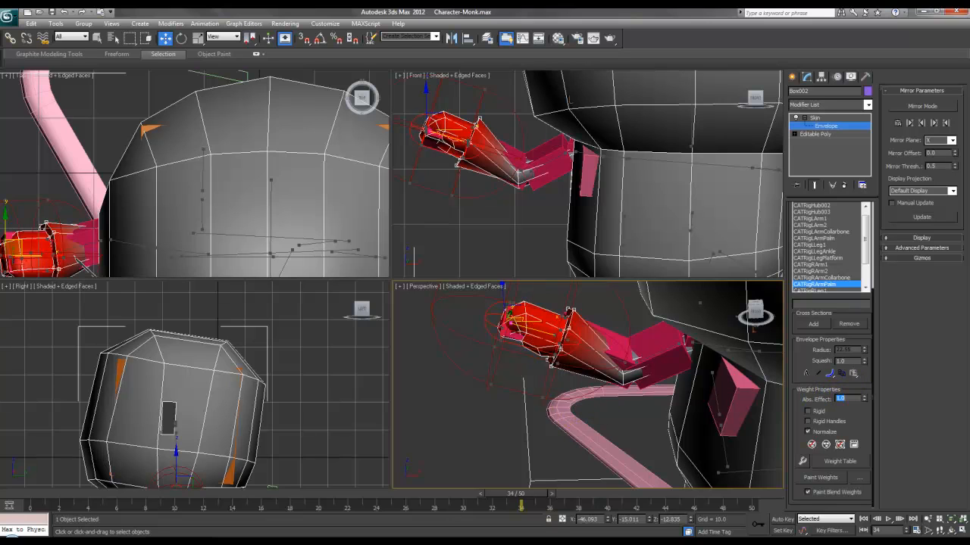
Step: Set the elbow vertices to 1.0 weight on the CATRigRArm2 forearm bone
{"action": "left_click", "coordinate": [617, 361]}
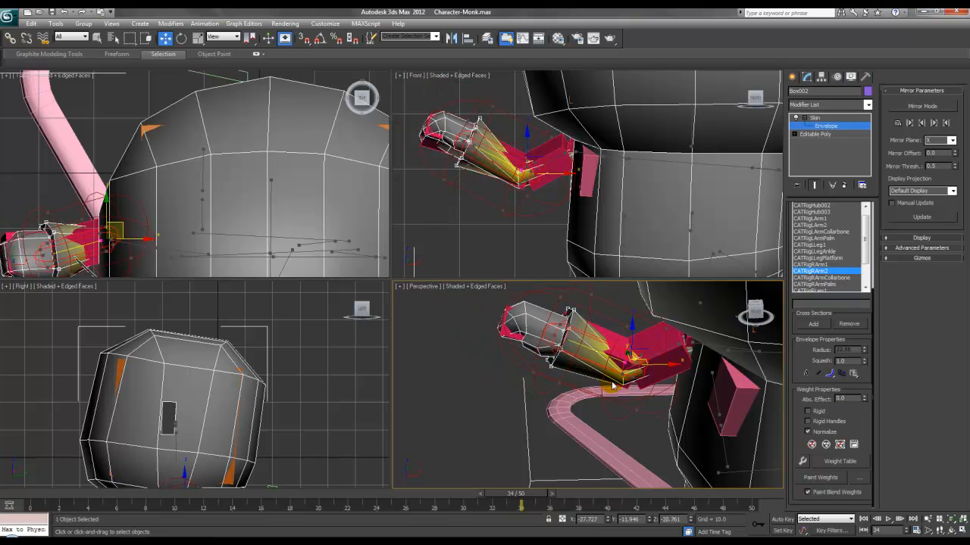
{"action": "middle_click_drag", "start_coordinate": [618, 362], "coordinate": [604, 327], "text": "alt"}
{"action": "left_click_drag", "start_coordinate": [629, 399], "coordinate": [629, 397]}
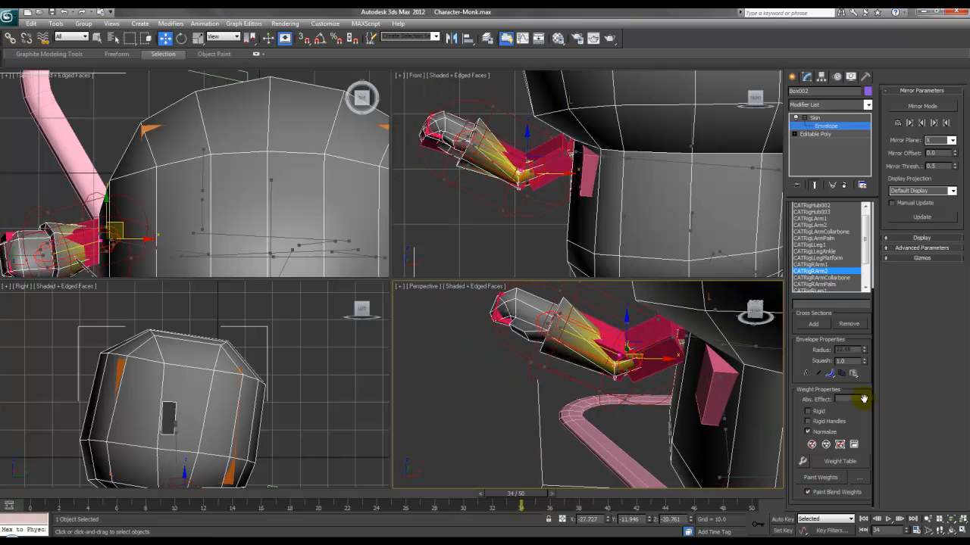
{"action": "type", "text": "1"}
{"action": "key", "text": "Return"}
{"action": "middle_click_drag", "start_coordinate": [633, 395], "coordinate": [637, 368], "text": "alt"}
Step: Give the left hand vertices 1.0 weight on the left palm bone, then check the deformation
{"action": "left_click", "coordinate": [617, 372]}
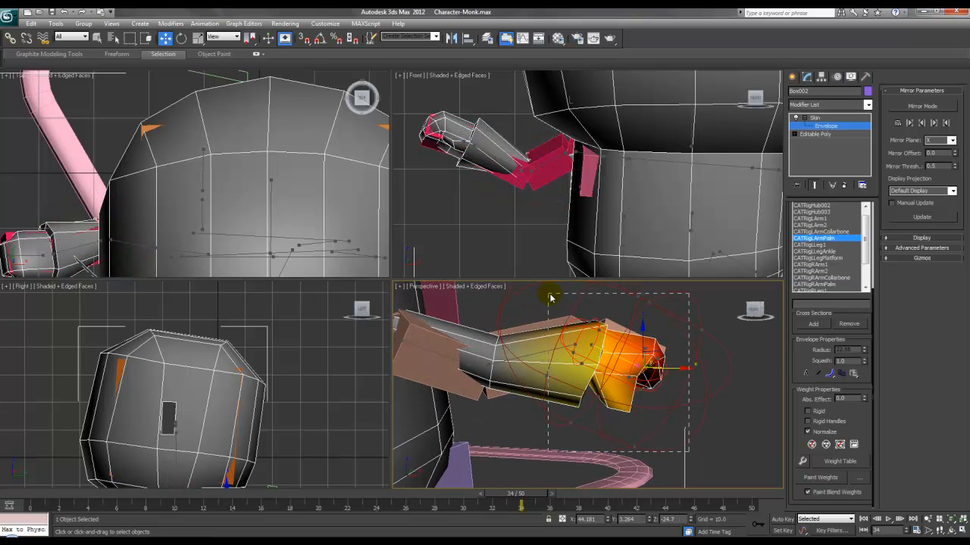
{"action": "left_click", "coordinate": [839, 399]}
{"action": "type", "text": "1"}
{"action": "key", "text": "Return"}
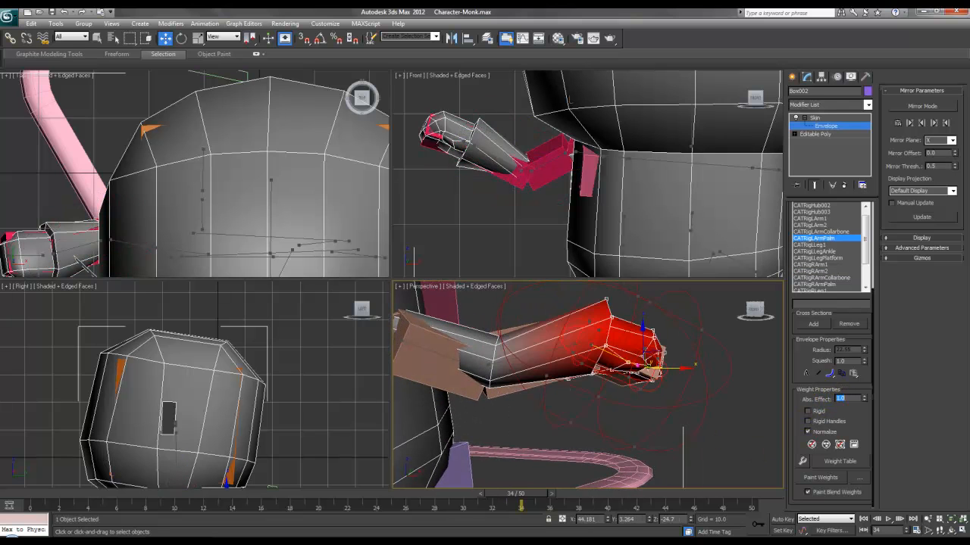
{"action": "left_click", "coordinate": [501, 362]}
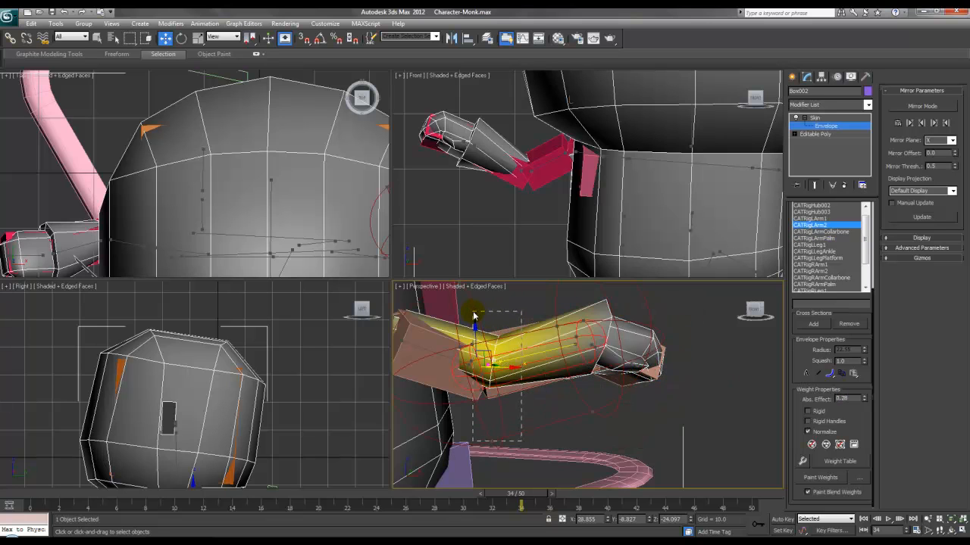
{"action": "middle_click_drag", "start_coordinate": [485, 388], "coordinate": [506, 479], "text": "alt"}
{"action": "left_click_drag", "start_coordinate": [512, 492], "coordinate": [565, 485]}
{"action": "key", "text": "w"}
{"action": "left_click", "coordinate": [836, 119]}
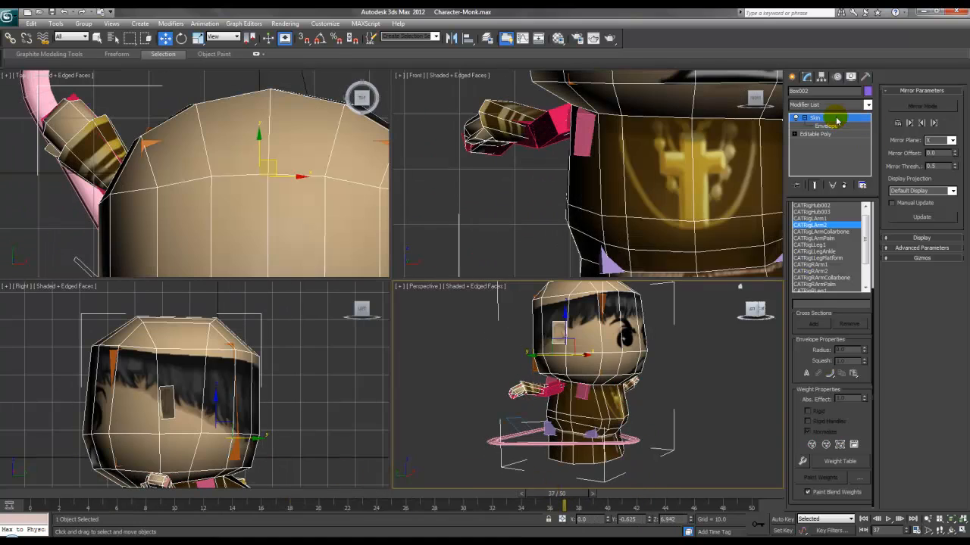
Step: Select the CATRig base ring and open its CATMotion editor from the Motion panel
{"action": "left_click", "coordinate": [695, 392]}
{"action": "middle_click_drag", "start_coordinate": [703, 392], "coordinate": [697, 418]}
{"action": "scroll", "coordinate": [664, 401], "scroll_direction": "down", "scroll_amount": 4}
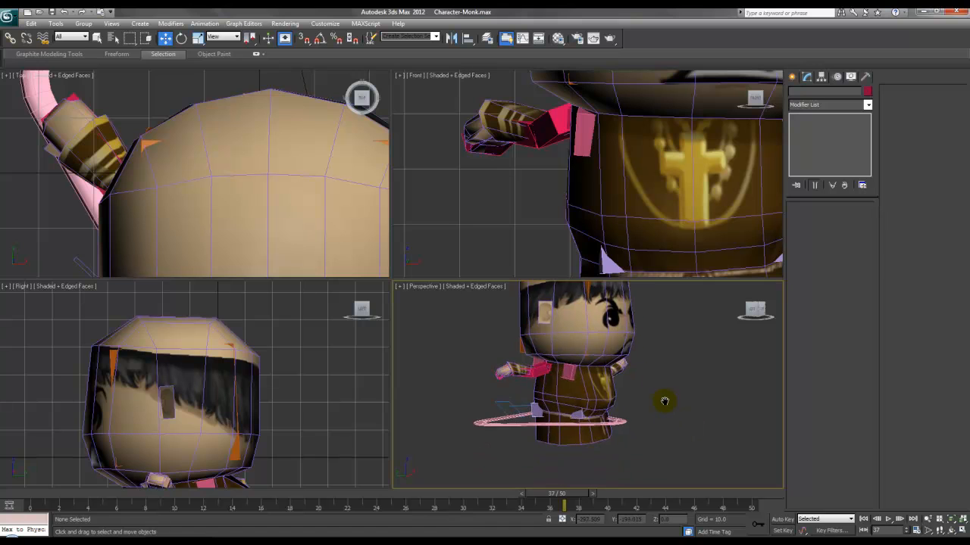
{"action": "middle_click_drag", "start_coordinate": [667, 427], "coordinate": [613, 417], "text": "alt"}
{"action": "scroll", "coordinate": [615, 399], "scroll_direction": "up", "scroll_amount": 3}
{"action": "scroll", "coordinate": [628, 411], "scroll_direction": "down", "scroll_amount": 2}
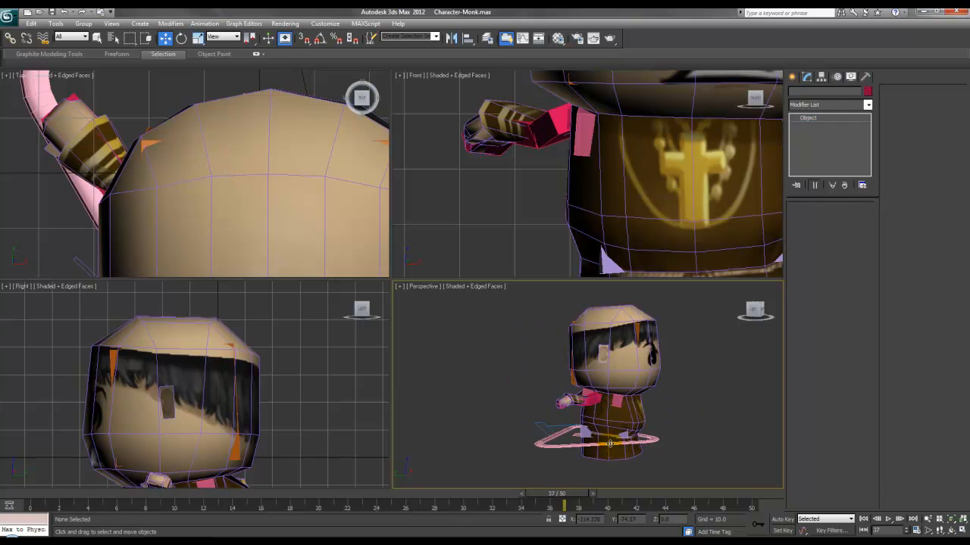
{"action": "left_click", "coordinate": [609, 444]}
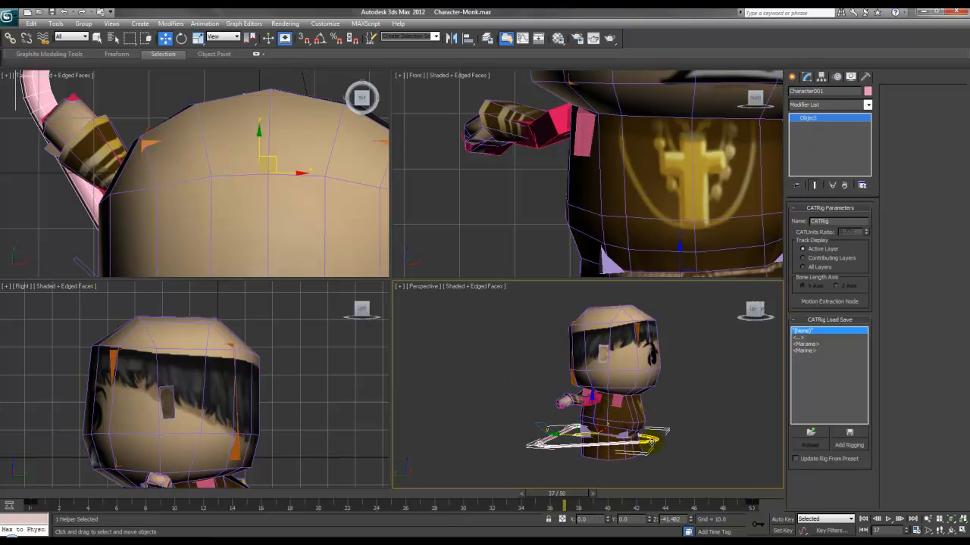
{"action": "left_click", "coordinate": [851, 76]}
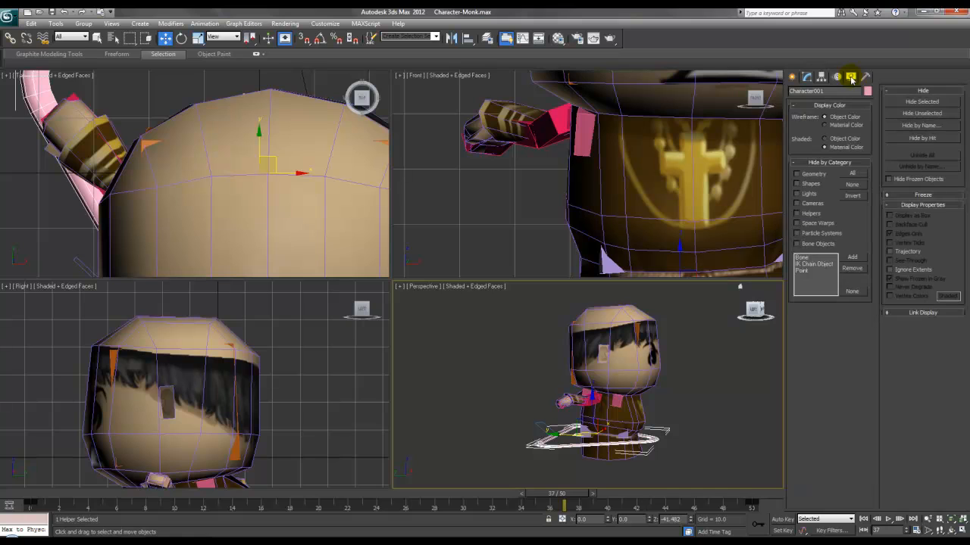
{"action": "left_click", "coordinate": [837, 76]}
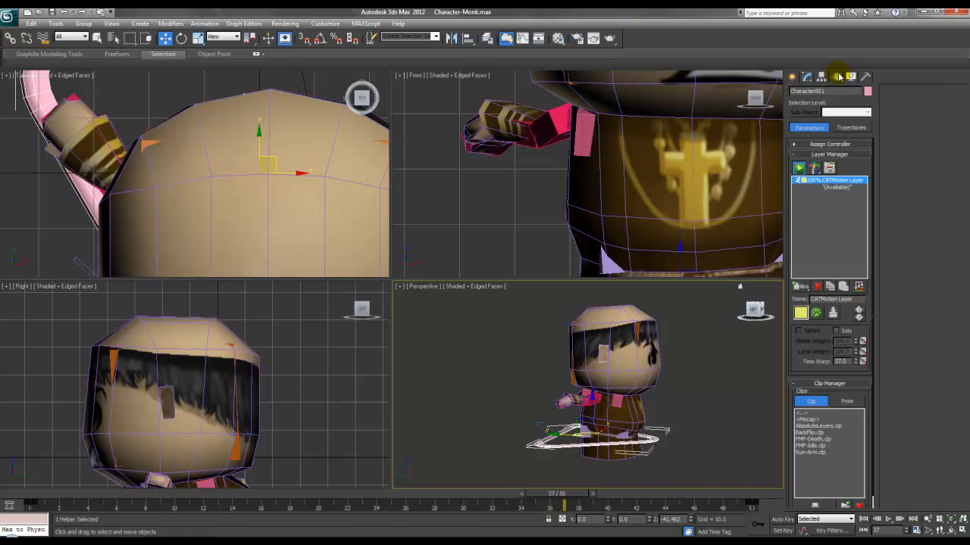
{"action": "left_click", "coordinate": [815, 313]}
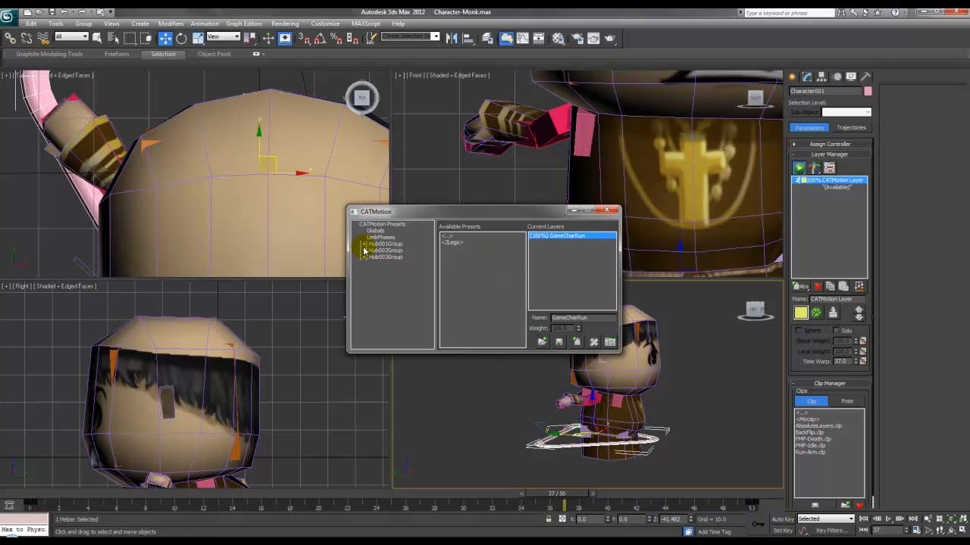
Step: Raise Hub001's OffsetPos X to 18.7 in CATMotion and play the run animation
{"action": "double_click", "coordinate": [365, 245]}
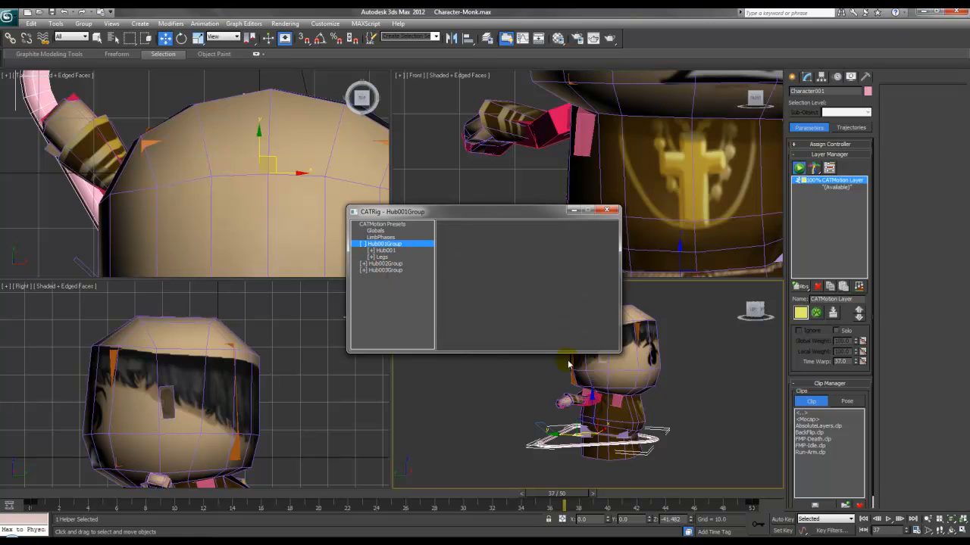
{"action": "double_click", "coordinate": [383, 251]}
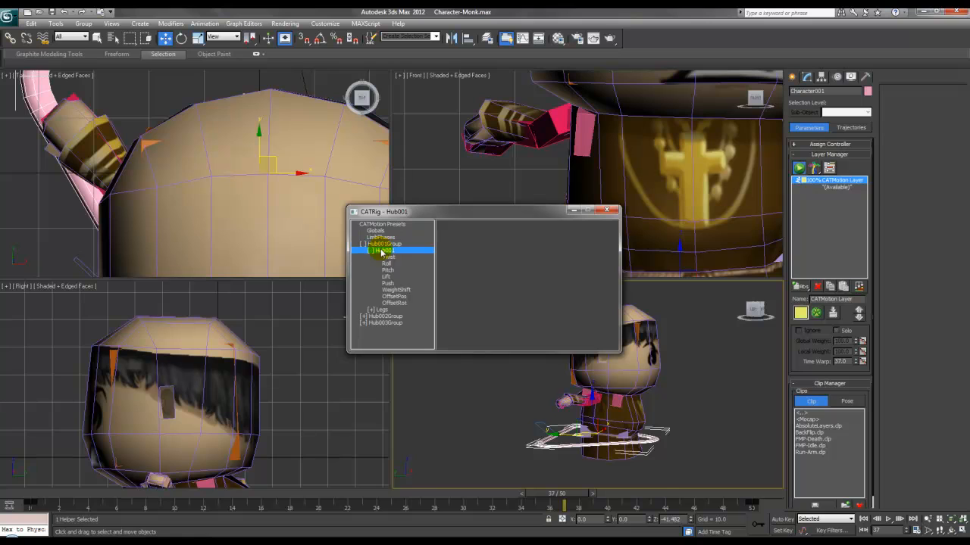
{"action": "left_click", "coordinate": [395, 296]}
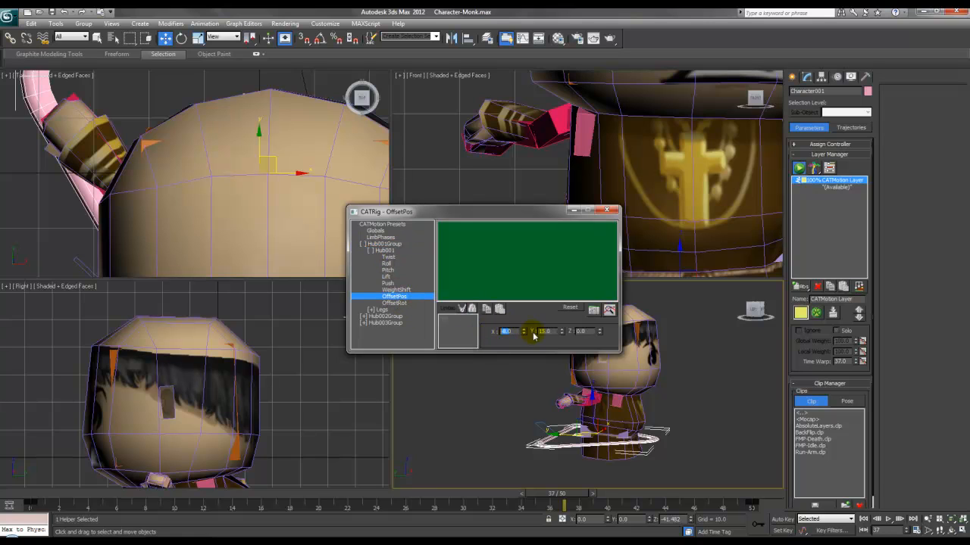
{"action": "left_click_drag", "start_coordinate": [522, 334], "coordinate": [515, 253]}
{"action": "left_click_drag", "start_coordinate": [552, 494], "coordinate": [392, 494]}
{"action": "key", "text": "w"}
{"action": "left_click_drag", "start_coordinate": [526, 332], "coordinate": [513, 274]}
{"action": "left_click", "coordinate": [888, 520]}
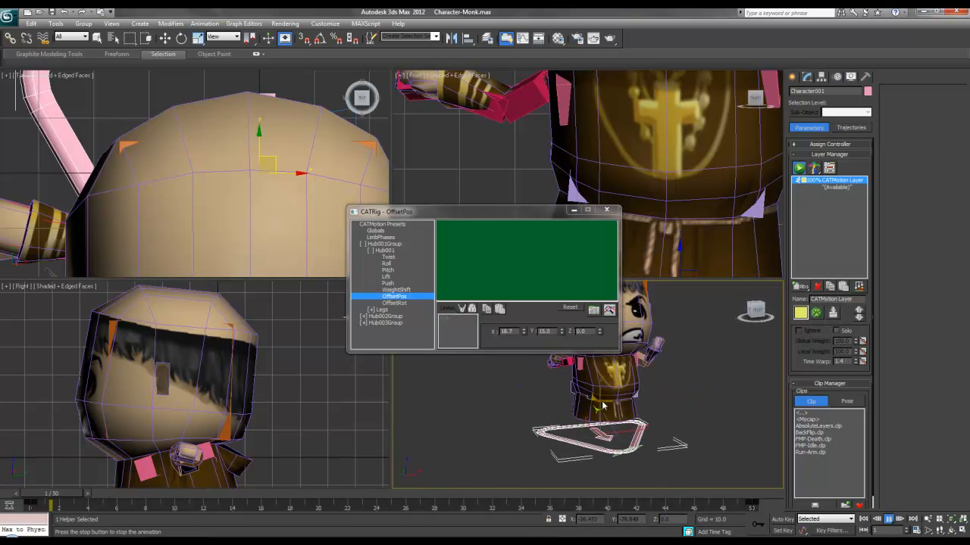
{"action": "left_click", "coordinate": [889, 519]}
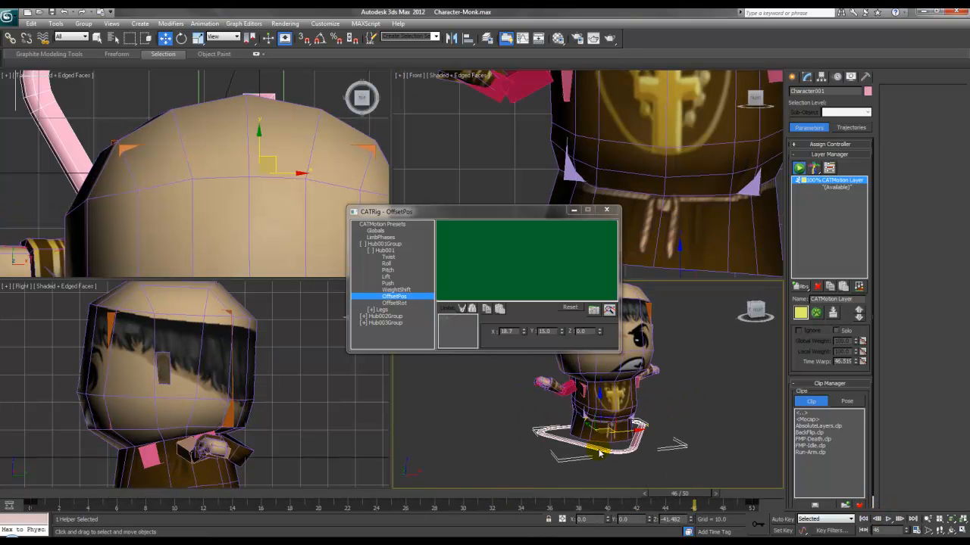
{"action": "middle_click_drag", "start_coordinate": [610, 409], "coordinate": [589, 423]}
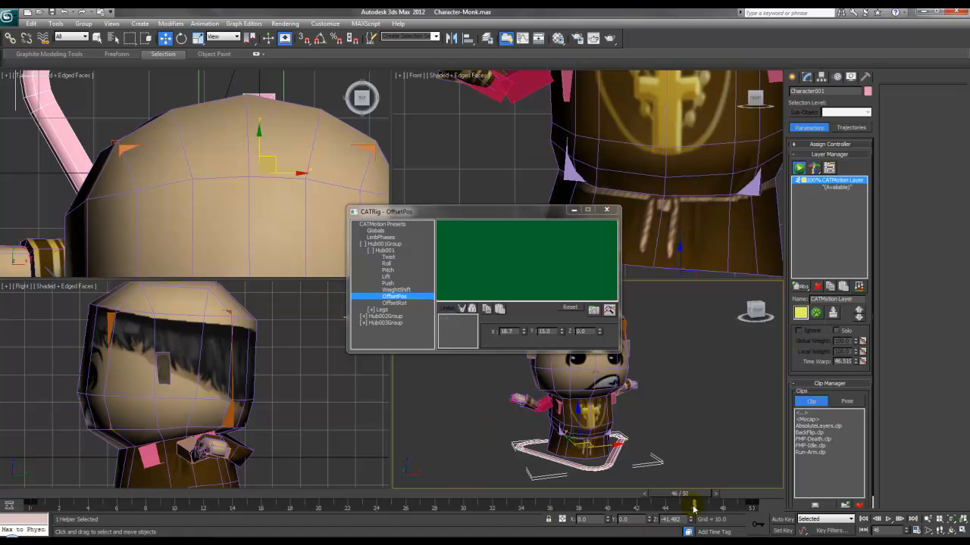
{"action": "left_click_drag", "start_coordinate": [667, 498], "coordinate": [594, 499]}
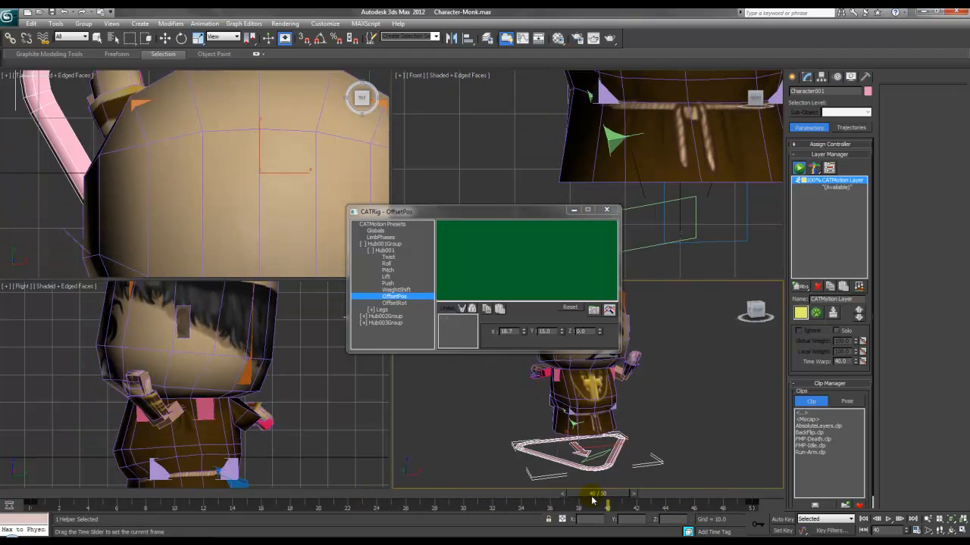
{"action": "key", "text": "w"}
{"action": "middle_click_drag", "start_coordinate": [521, 386], "coordinate": [551, 397], "text": "alt"}
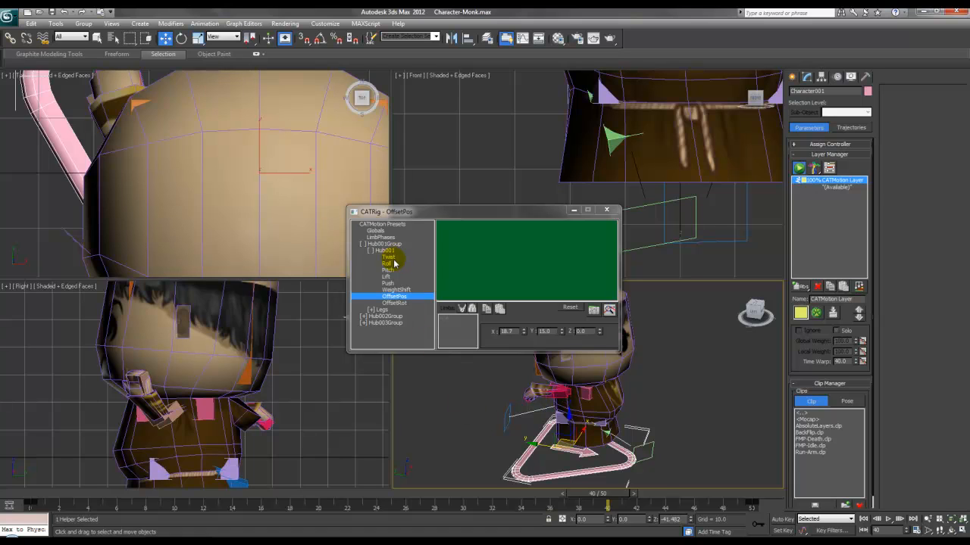
Step: Expand Hub002Group > Arms and show the arms' Bend curve
{"action": "left_click", "coordinate": [370, 251]}
{"action": "left_click", "coordinate": [365, 244]}
{"action": "left_click", "coordinate": [365, 251]}
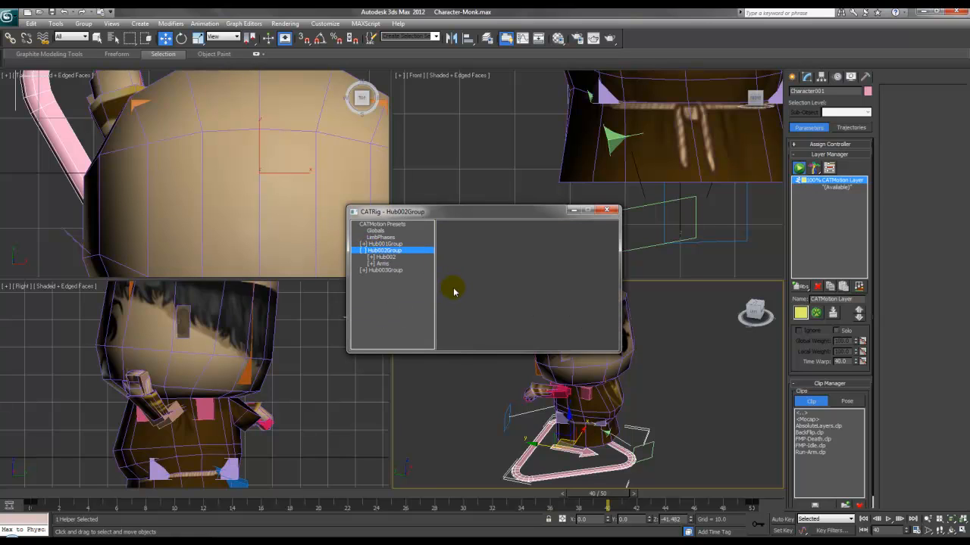
{"action": "left_click", "coordinate": [370, 264]}
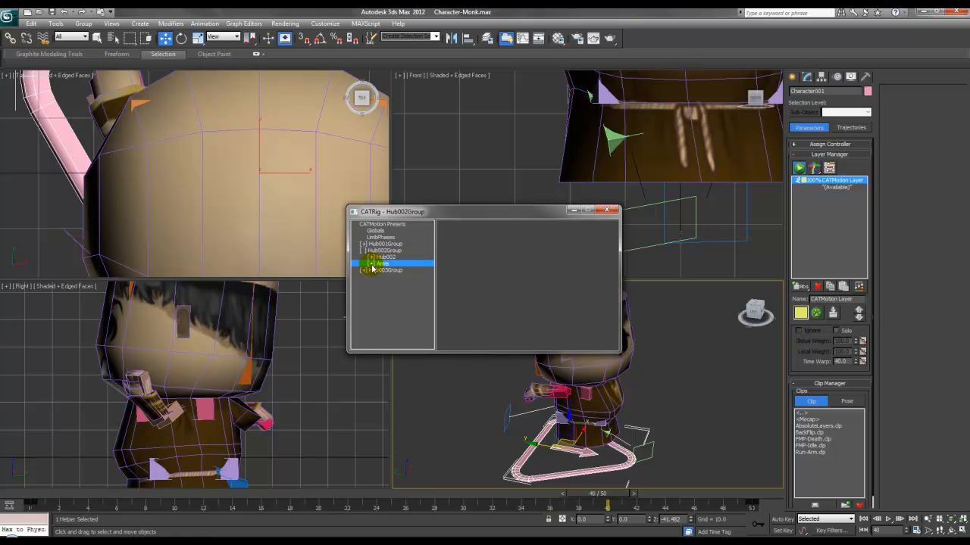
{"action": "left_click", "coordinate": [387, 271]}
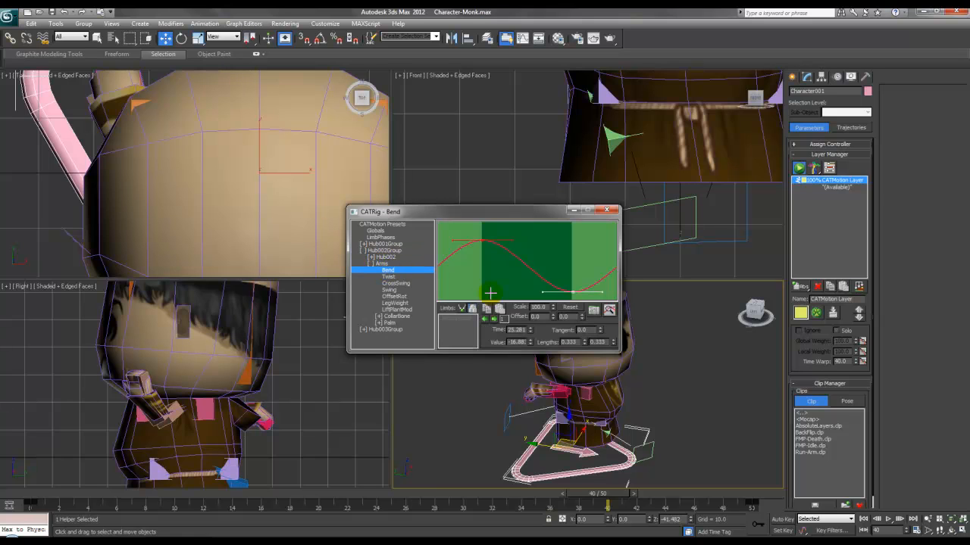
{"action": "middle_click_drag", "start_coordinate": [682, 426], "coordinate": [654, 420], "text": "alt"}
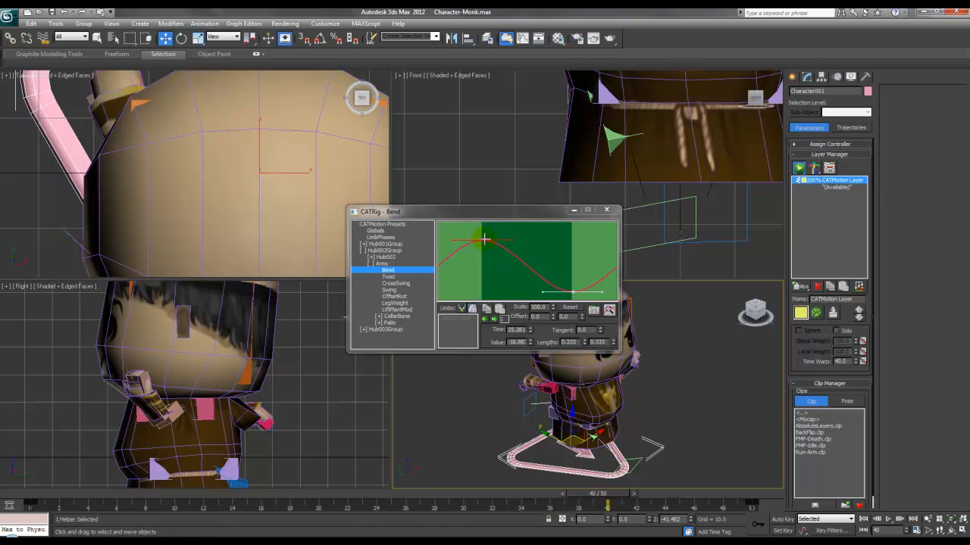
Step: Set the Bend curve's keys to a value of 0
{"action": "mouse_move", "coordinate": [483, 241]}
{"action": "left_mouse_down"}
{"action": "mouse_move", "coordinate": [483, 292]}
{"action": "mouse_move", "coordinate": [483, 215]}
{"action": "mouse_move", "coordinate": [482, 233]}
{"action": "left_mouse_up"}
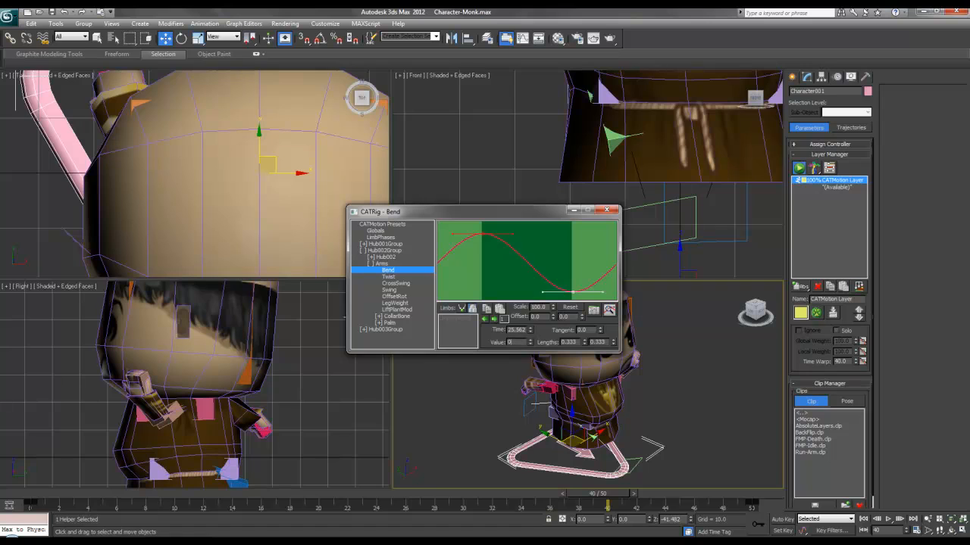
{"action": "key", "text": "Return"}
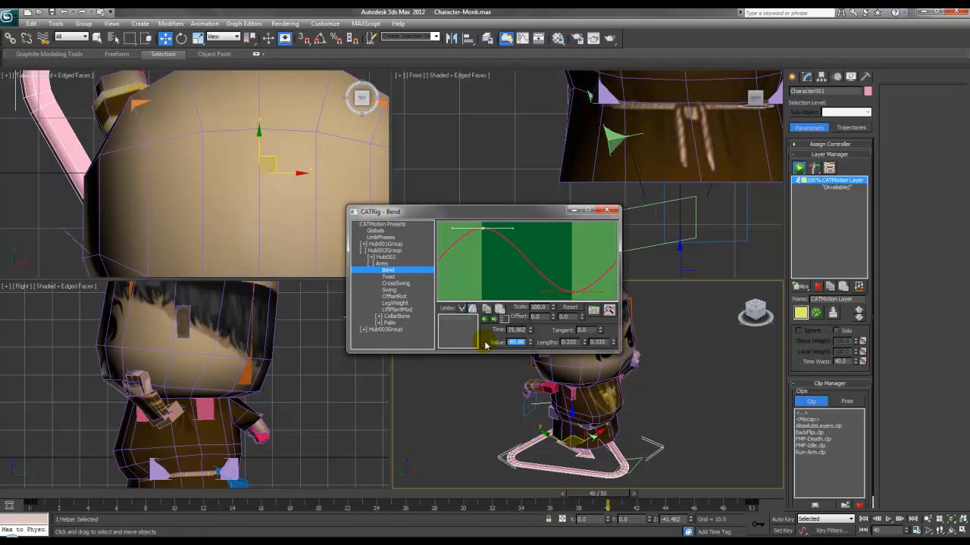
{"action": "type", "text": "0"}
{"action": "key", "text": "Return"}
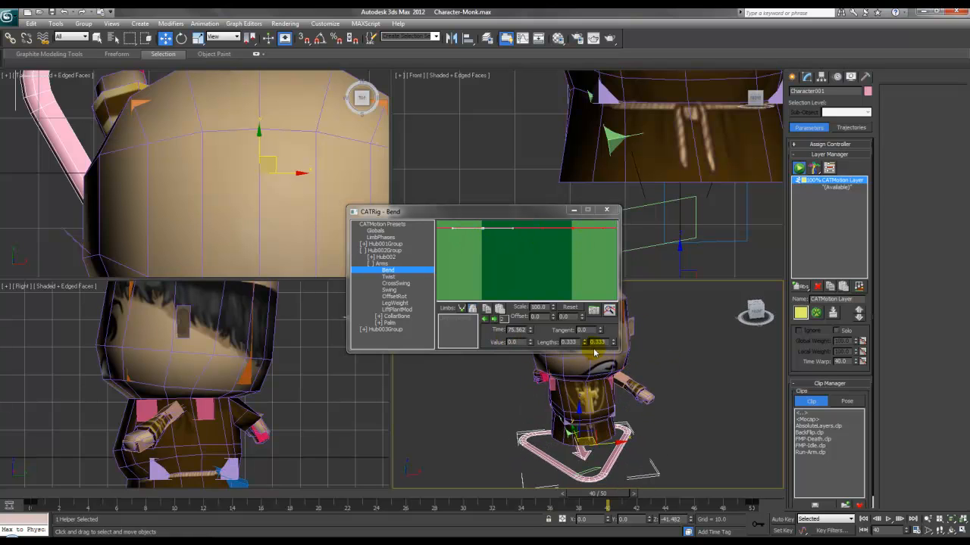
Step: Set both keys of the arms' Twist curve to 0 and replay the walk
{"action": "left_click", "coordinate": [392, 277]}
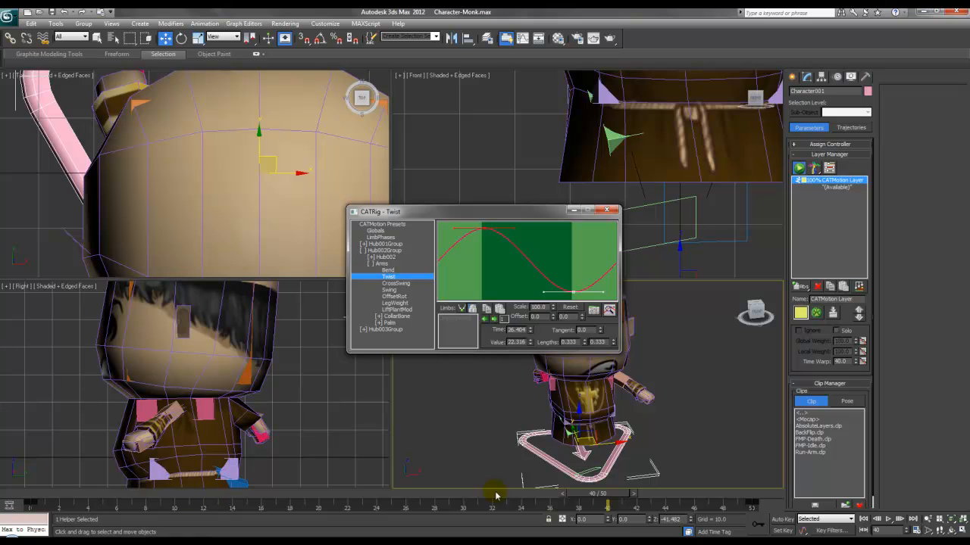
{"action": "left_click_drag", "start_coordinate": [575, 492], "coordinate": [400, 506]}
{"action": "left_click_drag", "start_coordinate": [486, 227], "coordinate": [485, 227]}
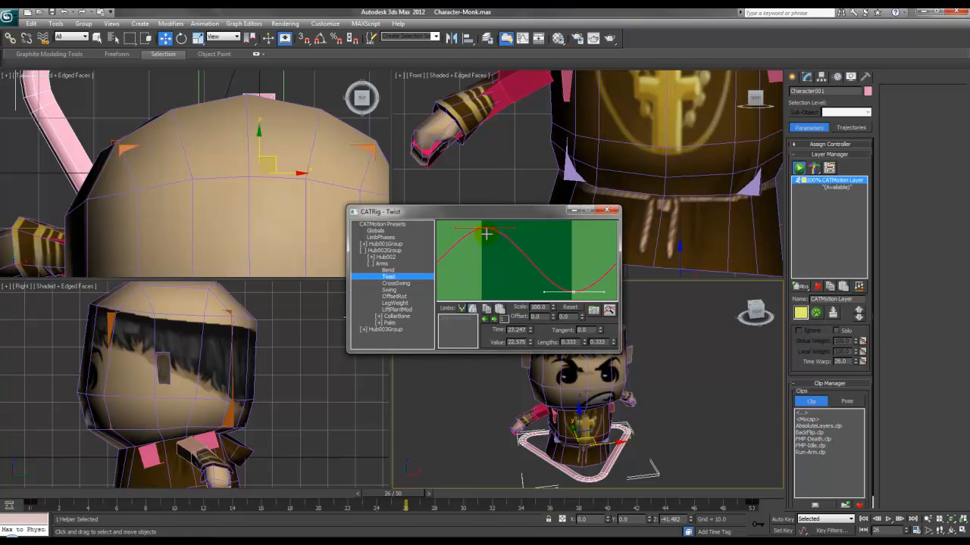
{"action": "left_click_drag", "start_coordinate": [525, 342], "coordinate": [482, 341]}
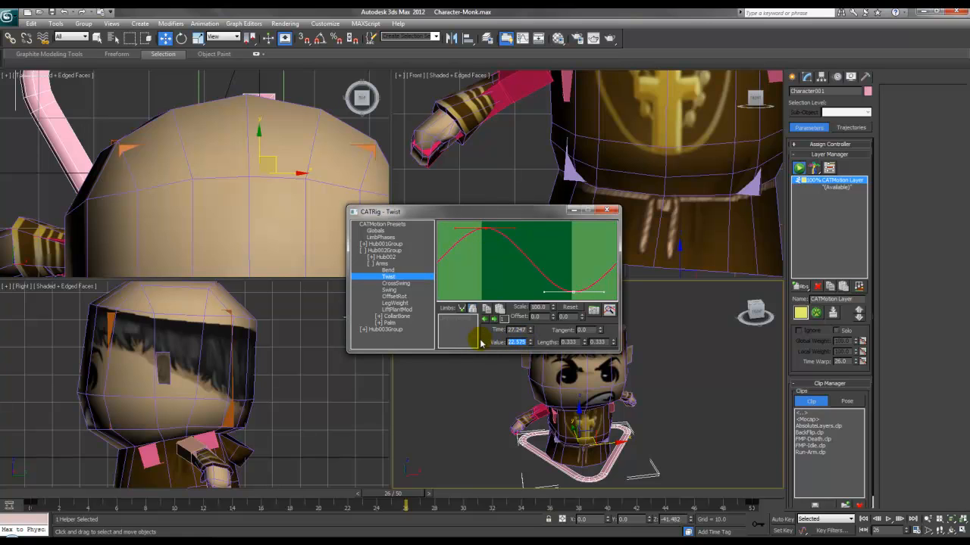
{"action": "type", "text": "0"}
{"action": "key", "text": "Return"}
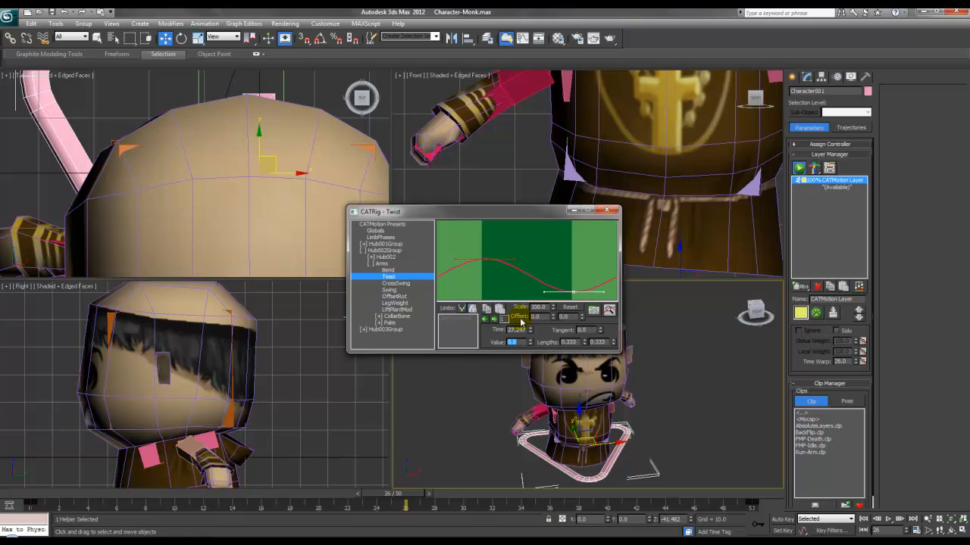
{"action": "left_click", "coordinate": [496, 319]}
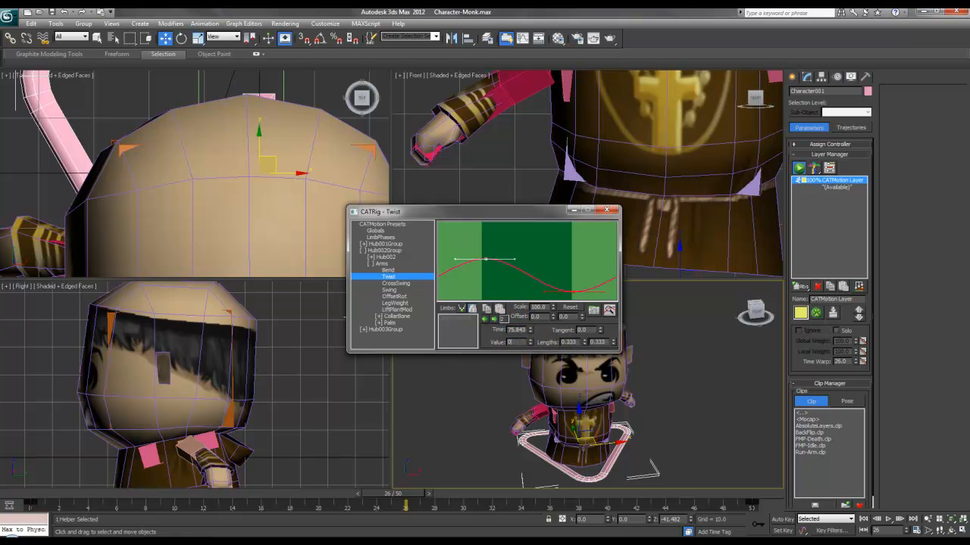
{"action": "key", "text": "Return"}
{"action": "left_click_drag", "start_coordinate": [417, 491], "coordinate": [526, 500]}
Step: Set both keys of the arms' Swing curve to 0 and play the walk to check
{"action": "key", "text": "w"}
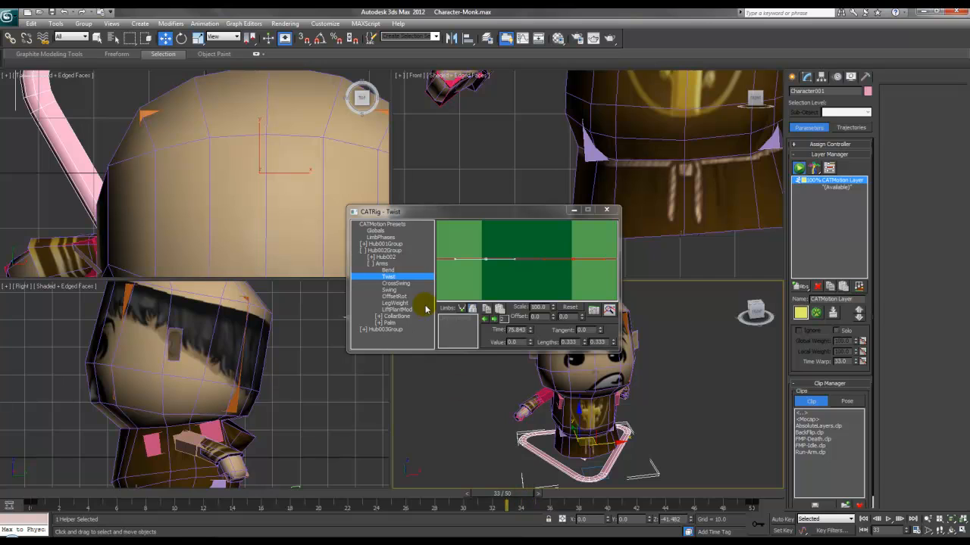
{"action": "left_click", "coordinate": [397, 282]}
{"action": "left_click", "coordinate": [390, 290]}
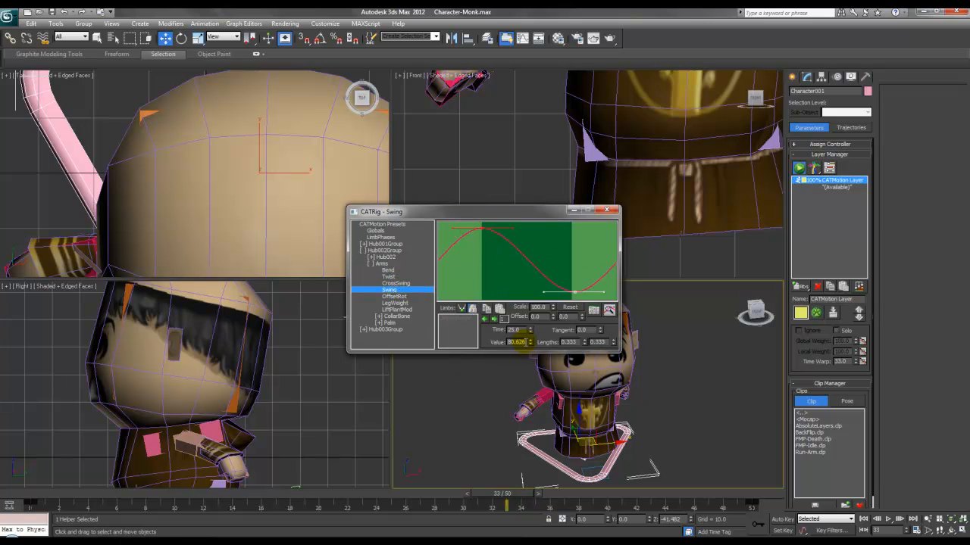
{"action": "type", "text": "0"}
{"action": "key", "text": "Return"}
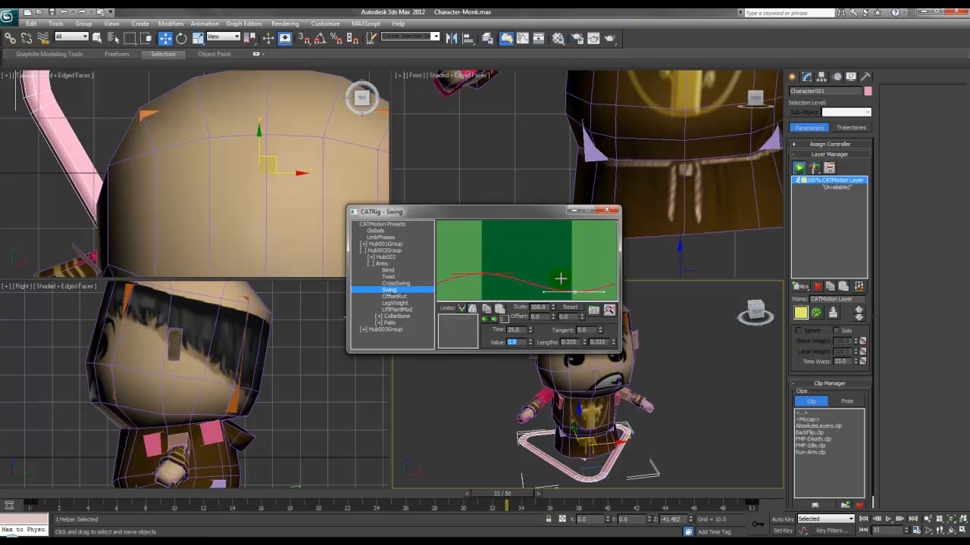
{"action": "left_click", "coordinate": [494, 318]}
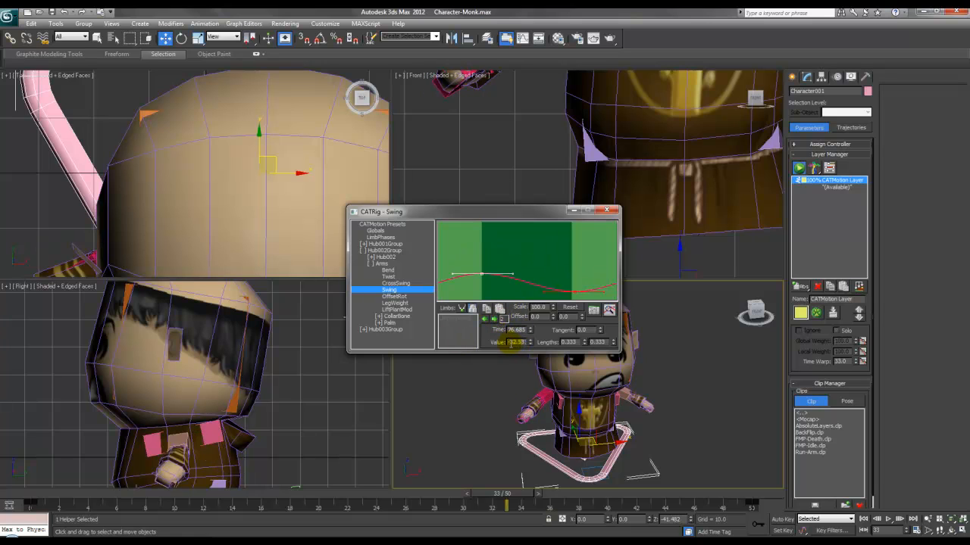
{"action": "type", "text": "0"}
{"action": "key", "text": "Return"}
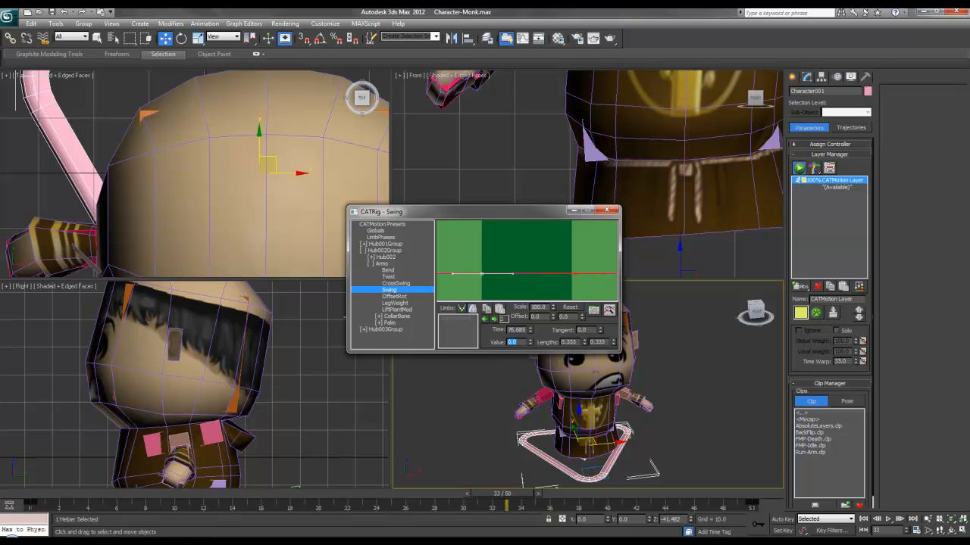
{"action": "left_click_drag", "start_coordinate": [507, 499], "coordinate": [538, 497]}
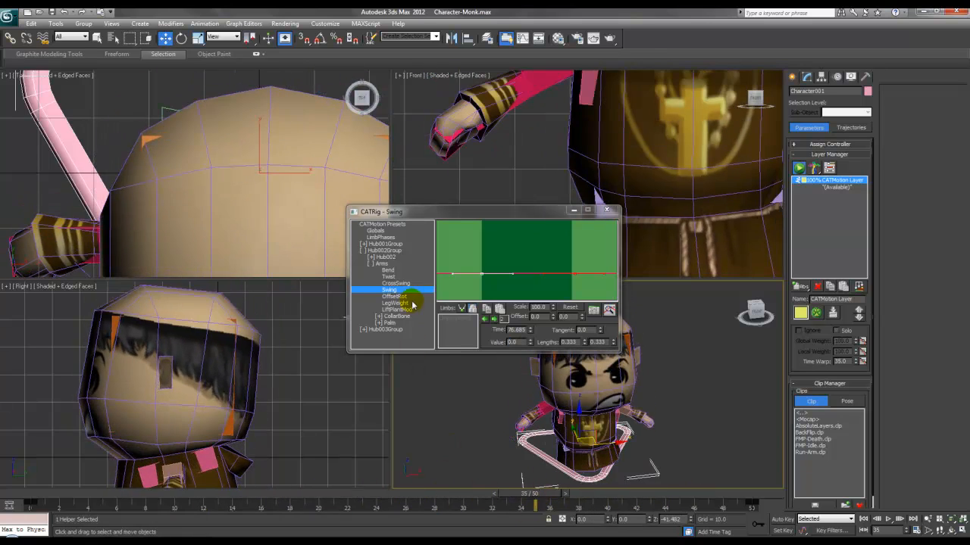
Step: Inspect the arms' OffsetRot, LegWeight and LiftPlantMod settings, keeping the X offset at -11.0
{"action": "left_click", "coordinate": [394, 296]}
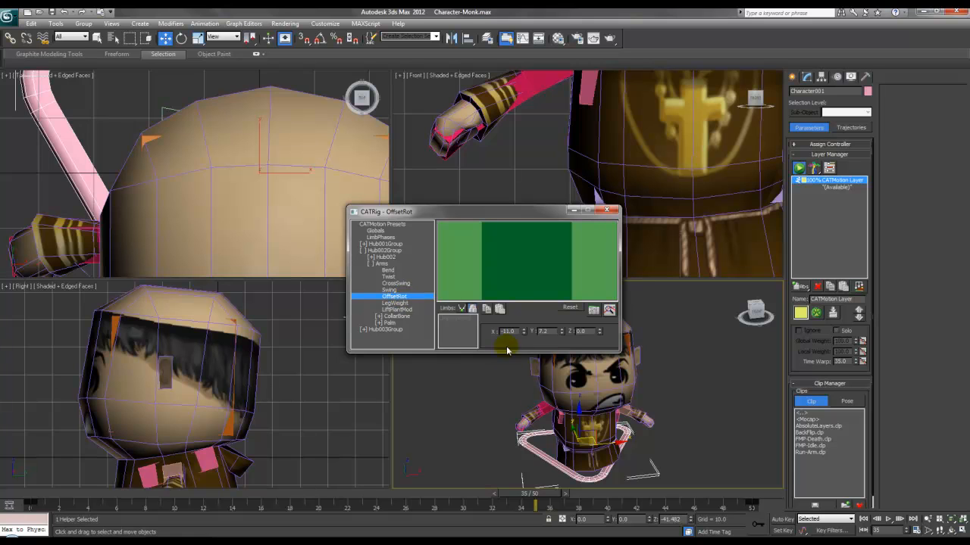
{"action": "left_click_drag", "start_coordinate": [524, 331], "coordinate": [523, 377]}
{"action": "key", "text": "ctrl+z"}
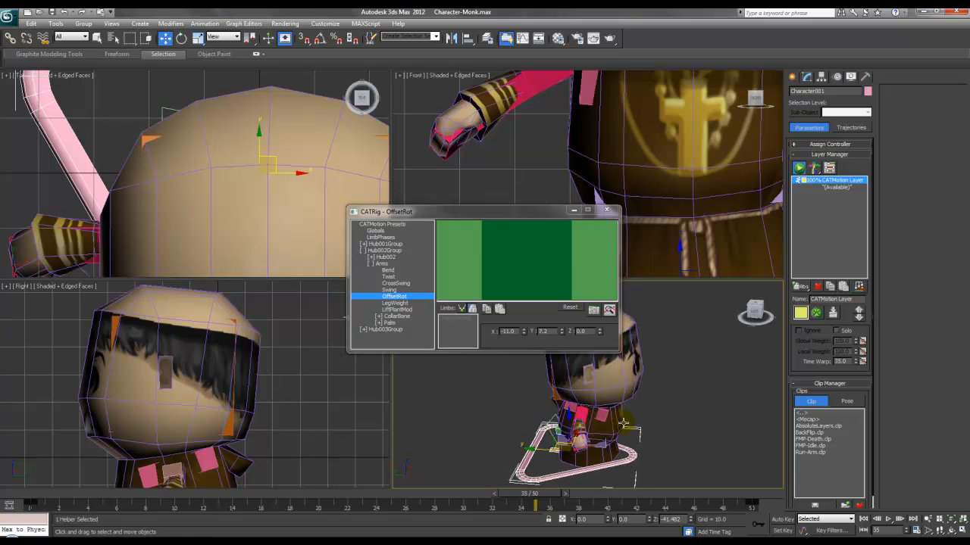
{"action": "left_click", "coordinate": [394, 303]}
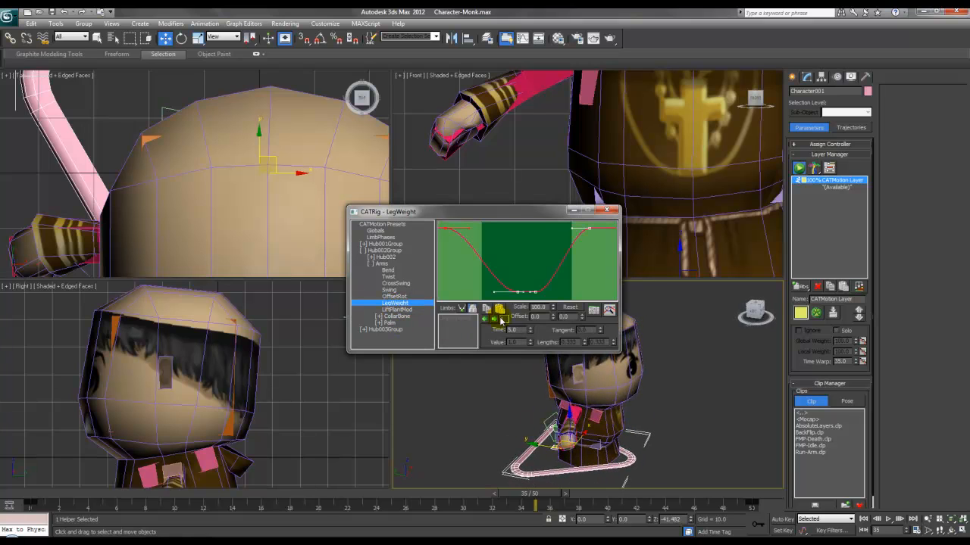
{"action": "left_click", "coordinate": [398, 310]}
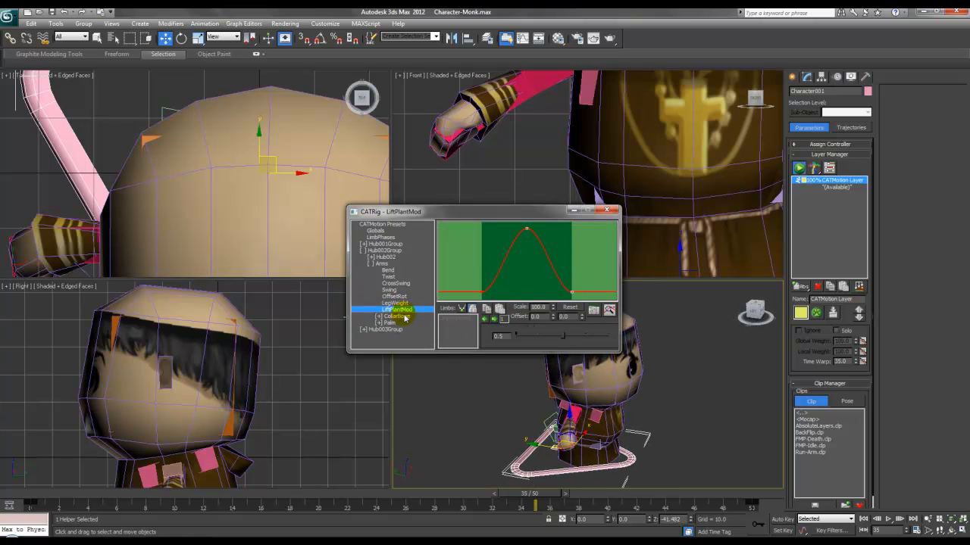
{"action": "left_click", "coordinate": [371, 263]}
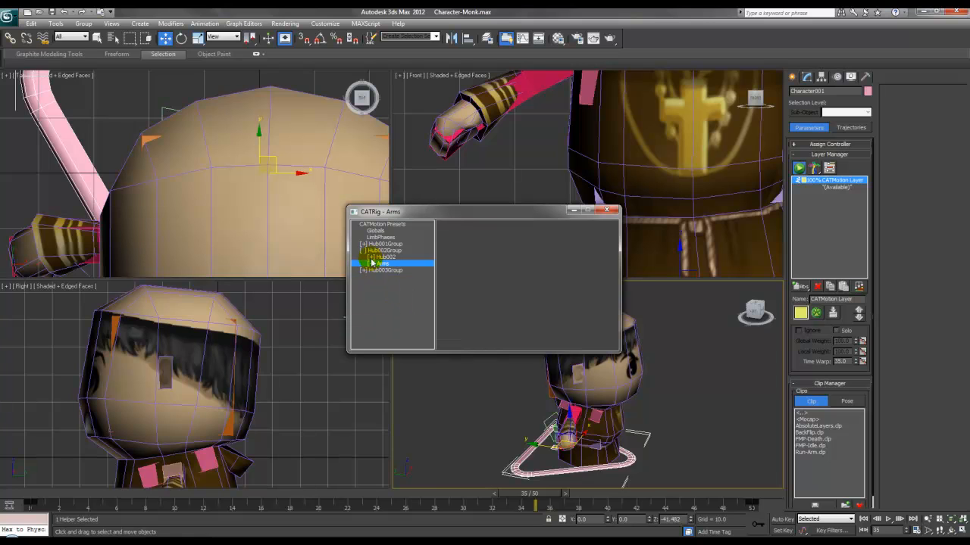
{"action": "left_click", "coordinate": [370, 258]}
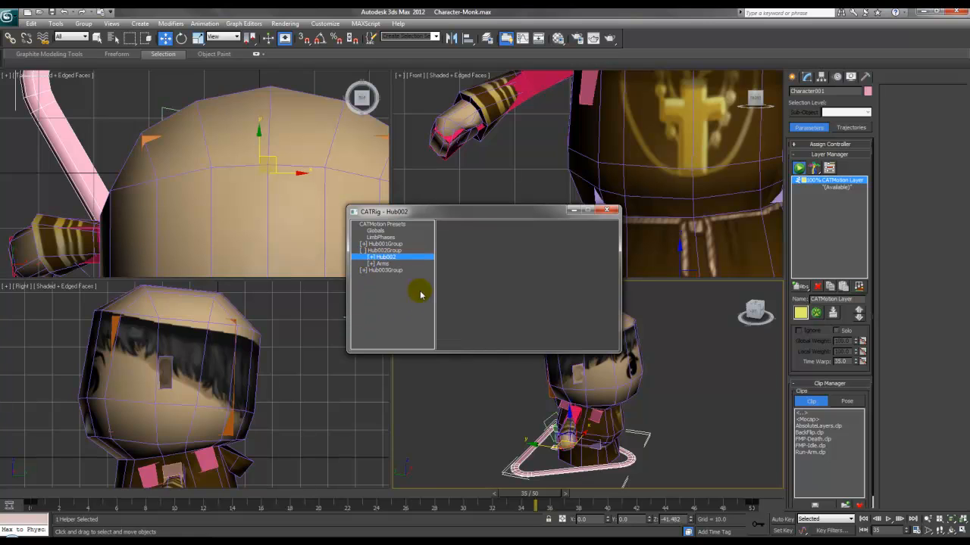
{"action": "left_click", "coordinate": [370, 258]}
{"action": "left_click", "coordinate": [371, 263]}
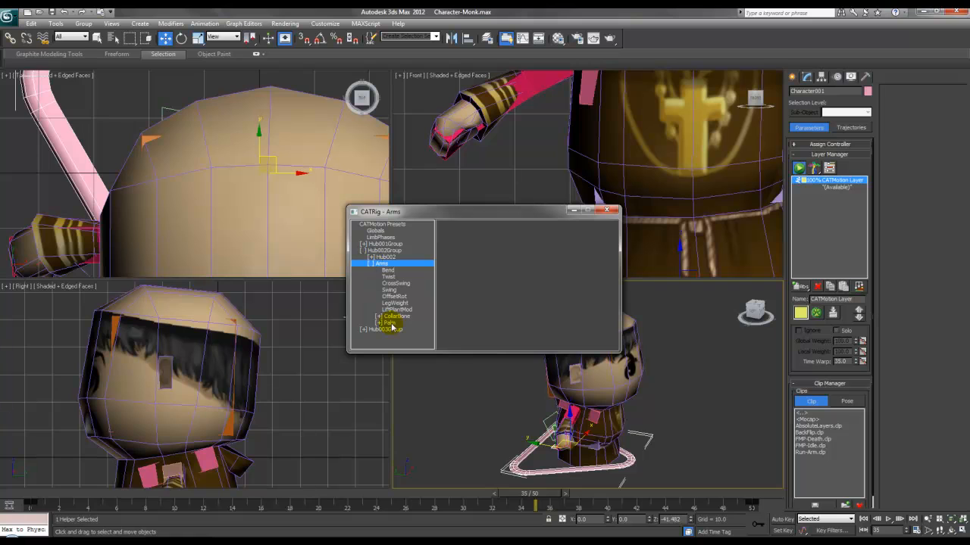
Step: Lower the palm's Z rotation offset to 5.7 and replay the walk near frame 29
{"action": "left_click", "coordinate": [380, 323]}
{"action": "middle_click_drag", "start_coordinate": [526, 417], "coordinate": [530, 379], "text": "alt"}
{"action": "scroll", "coordinate": [561, 414], "scroll_direction": "up", "scroll_amount": 3}
{"action": "left_click", "coordinate": [401, 329]}
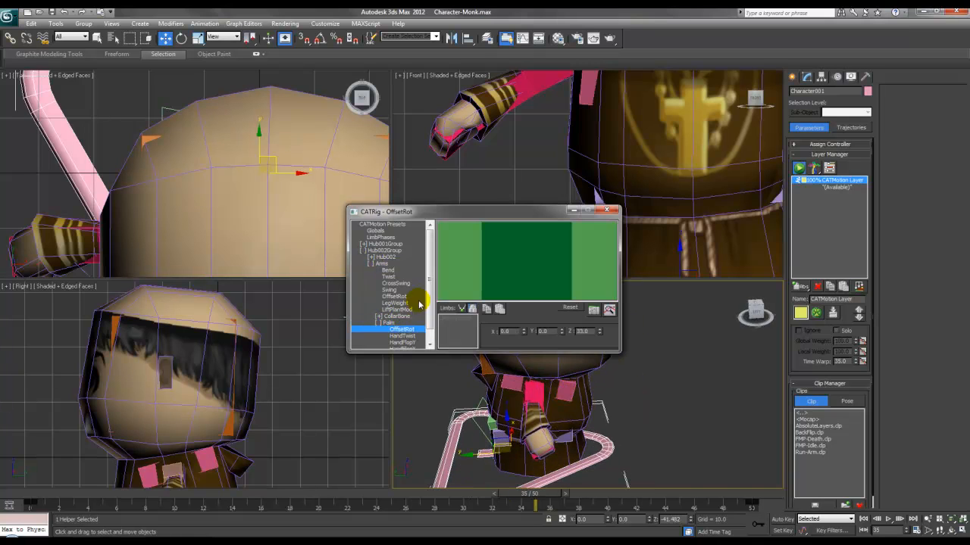
{"action": "scroll", "coordinate": [431, 305], "scroll_direction": "down", "scroll_amount": 1}
{"action": "left_click_drag", "start_coordinate": [599, 331], "coordinate": [606, 468]}
{"action": "middle_click_drag", "start_coordinate": [606, 467], "coordinate": [605, 430], "text": "alt"}
{"action": "left_click_drag", "start_coordinate": [540, 501], "coordinate": [463, 496]}
{"action": "key", "text": "w"}
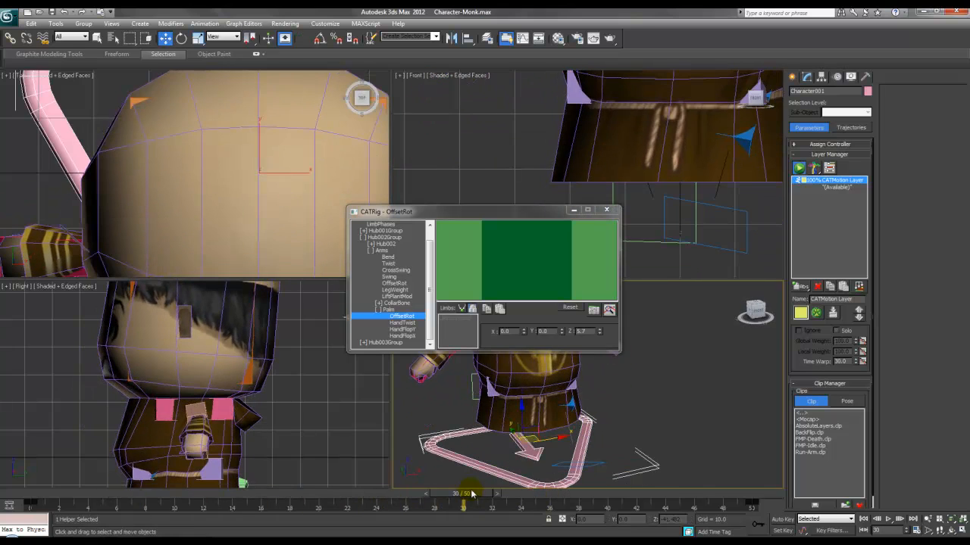
Step: Set the palm's HandTwist key to 0, view HandFlopY and HandFlopX, then collapse Palm
{"action": "left_click", "coordinate": [402, 323]}
{"action": "middle_click_drag", "start_coordinate": [507, 399], "coordinate": [526, 399], "text": "alt"}
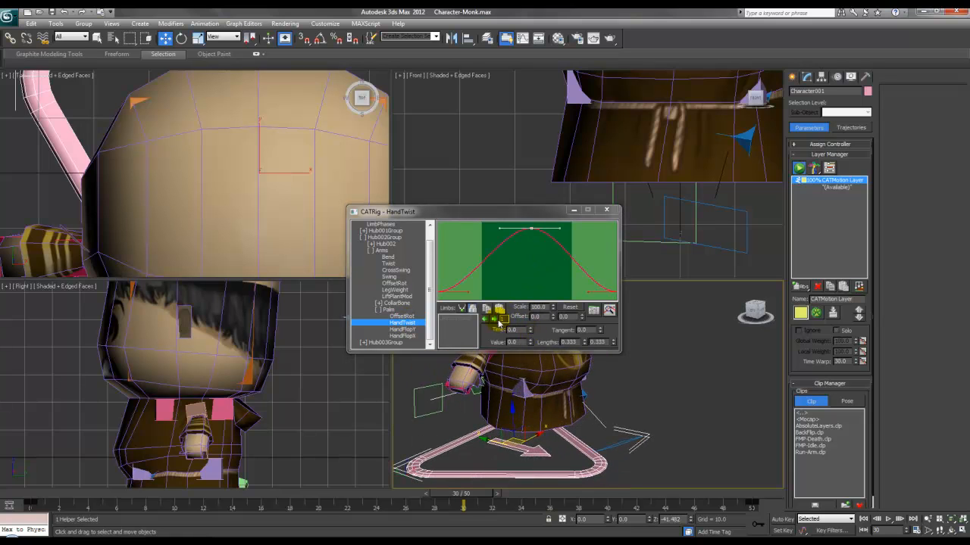
{"action": "left_click", "coordinate": [494, 319]}
{"action": "double_click", "coordinate": [522, 341]}
{"action": "type", "text": "0"}
{"action": "key", "text": "Return"}
{"action": "left_click_drag", "start_coordinate": [460, 494], "coordinate": [549, 498]}
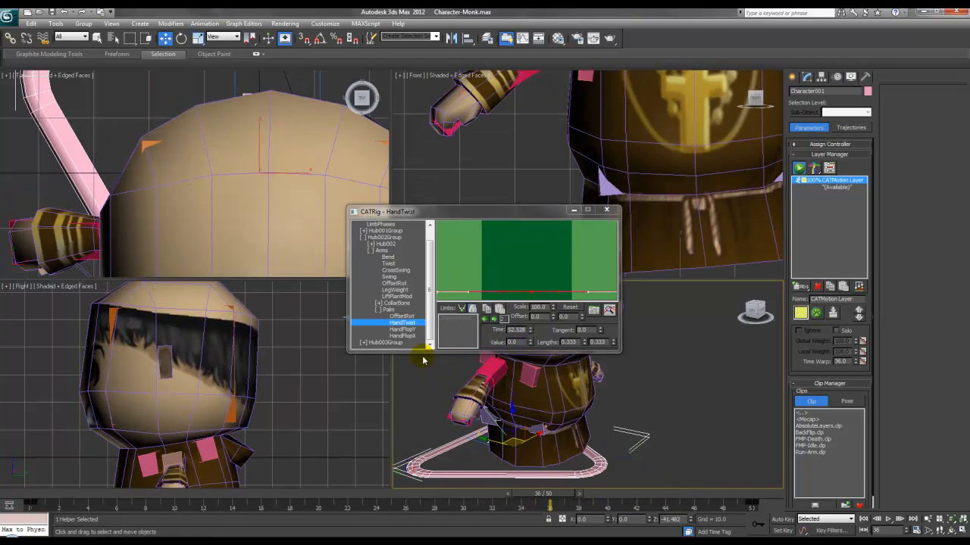
{"action": "left_click", "coordinate": [402, 330]}
{"action": "left_click", "coordinate": [402, 335]}
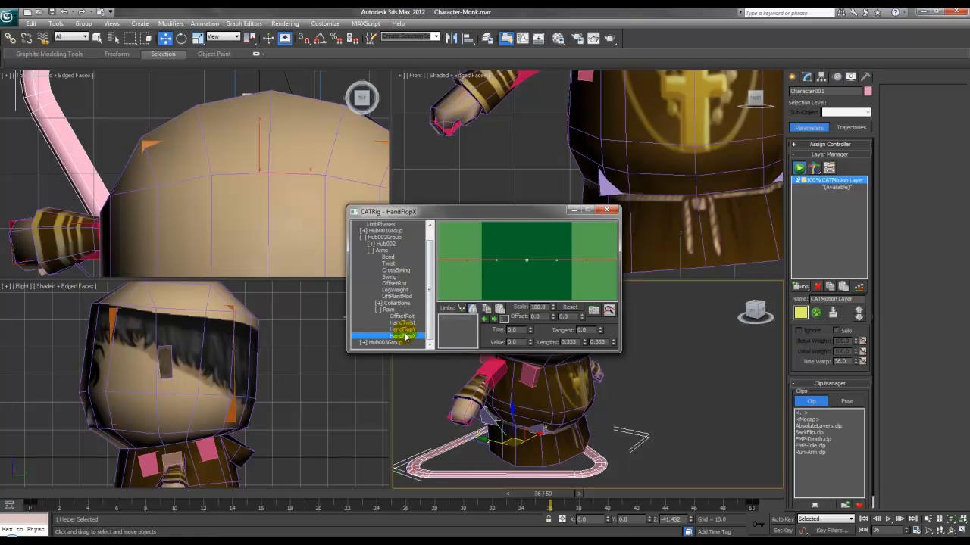
{"action": "double_click", "coordinate": [383, 311]}
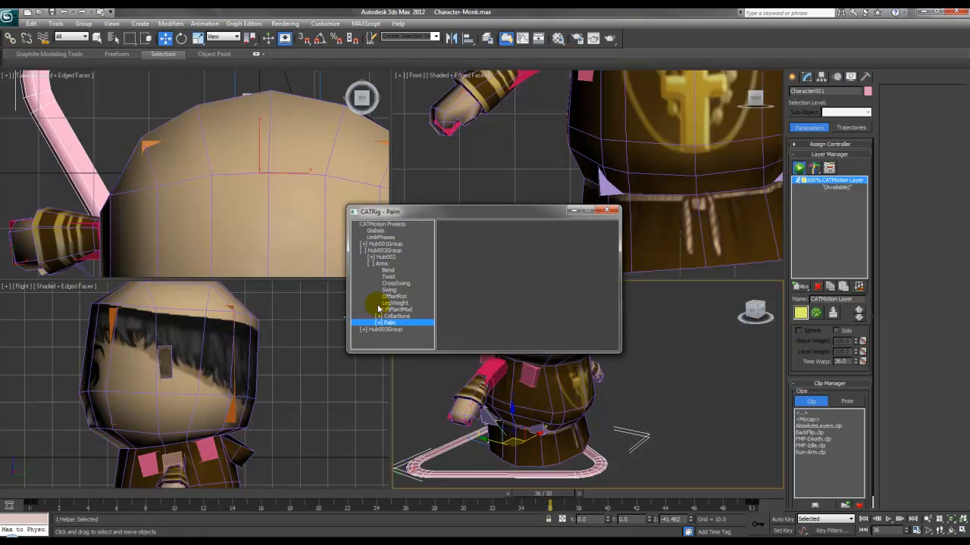
Step: Collapse the Arms group and play the walk cycle once to preview it
{"action": "left_click", "coordinate": [370, 263]}
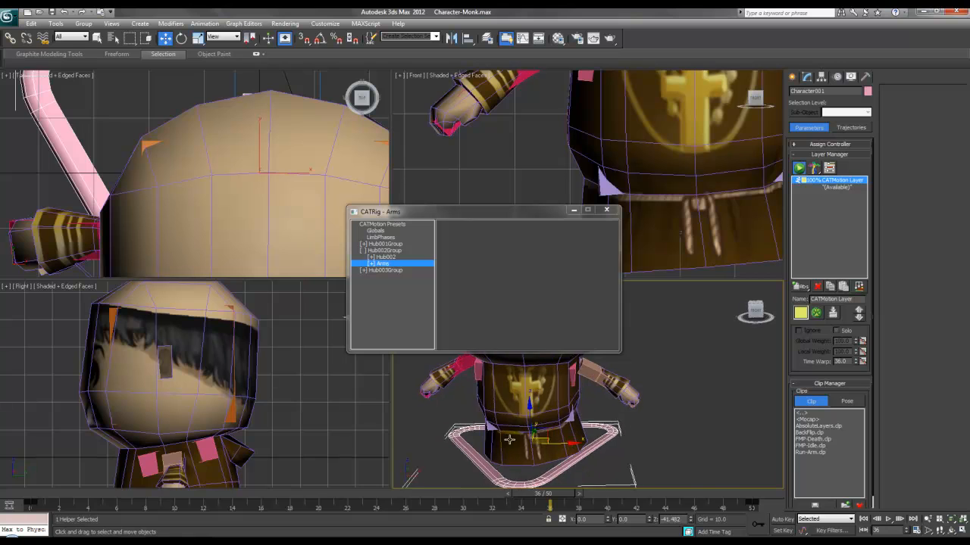
{"action": "left_click", "coordinate": [888, 519]}
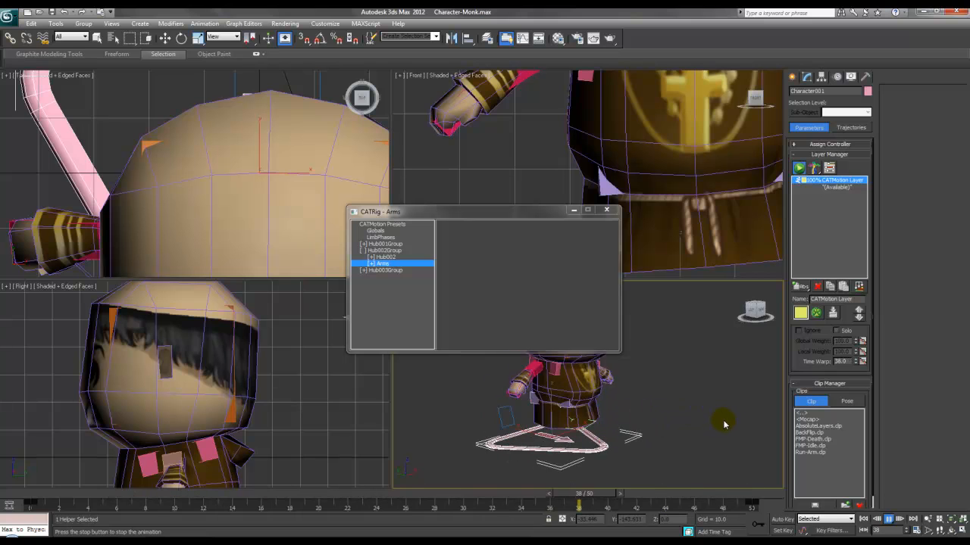
{"action": "left_click", "coordinate": [888, 520]}
{"action": "key", "text": "w"}
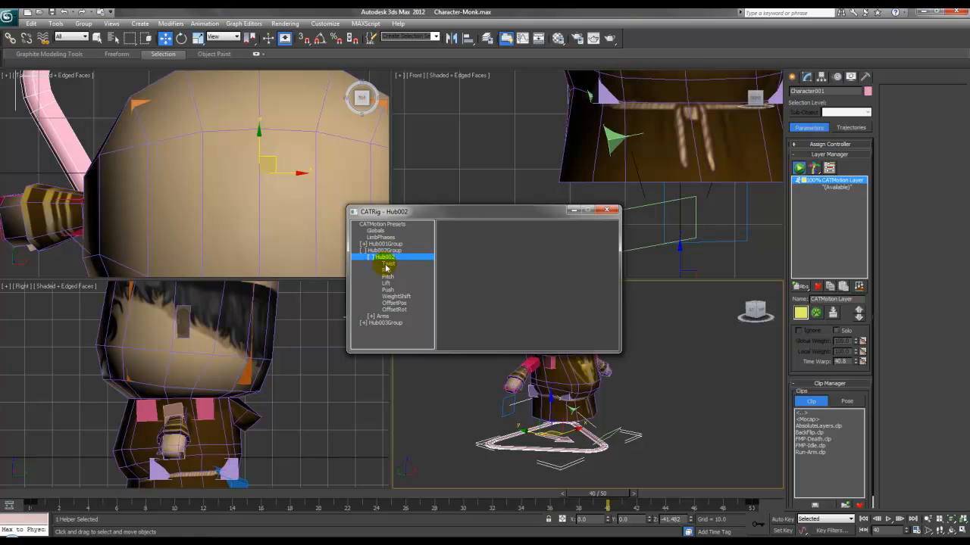
Step: Review Hub002's Twist, Push, Lift and Pitch, lower the Roll curve's peak key, and close the editor
{"action": "left_click", "coordinate": [387, 263]}
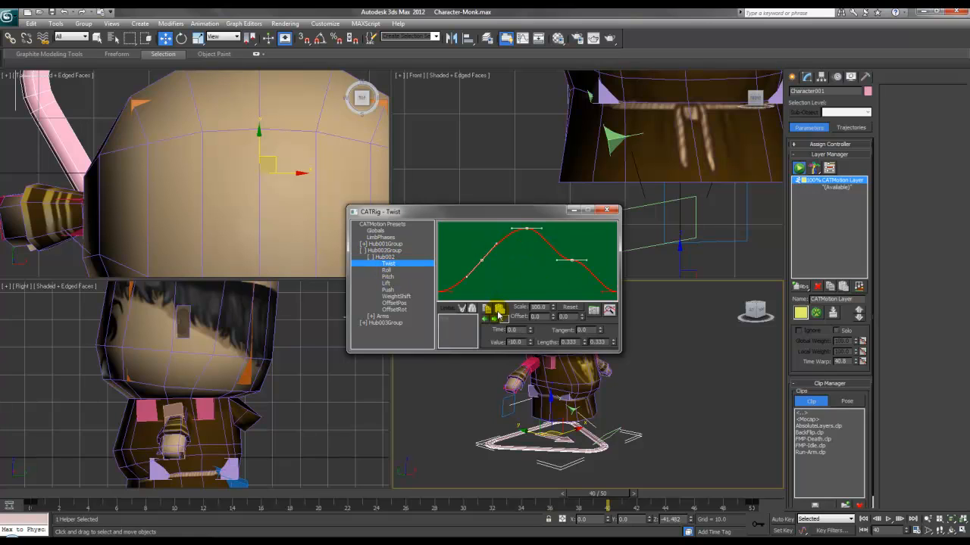
{"action": "left_click", "coordinate": [390, 290]}
{"action": "left_click", "coordinate": [392, 282]}
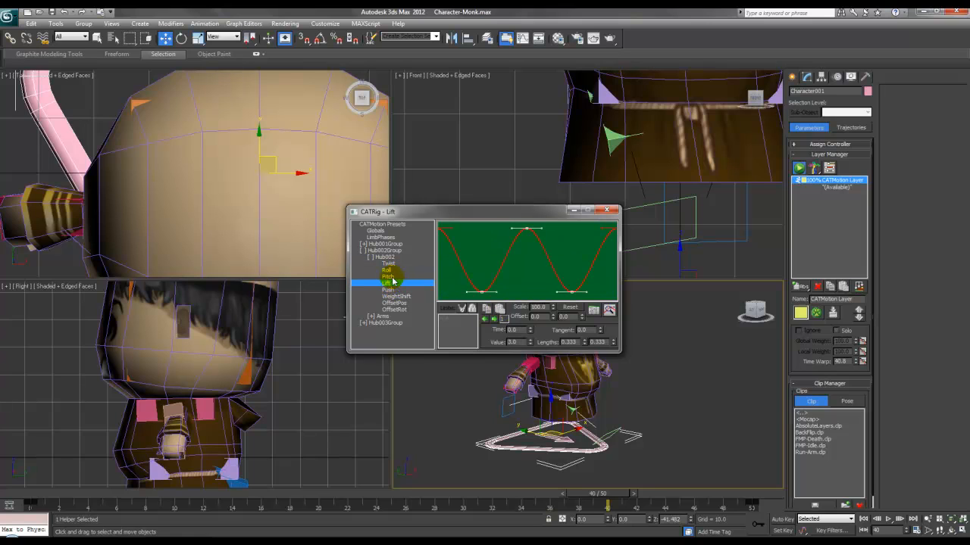
{"action": "left_click", "coordinate": [389, 277]}
{"action": "left_click", "coordinate": [387, 269]}
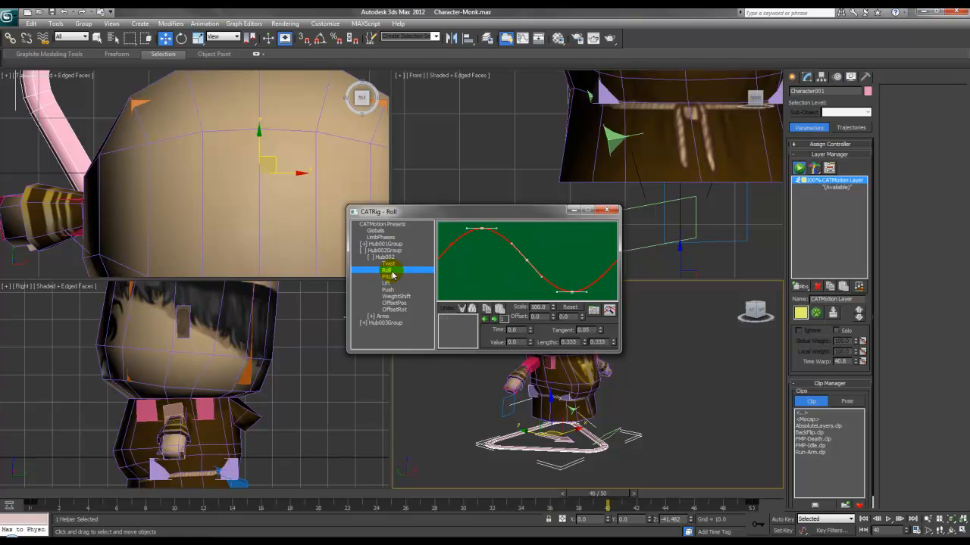
{"action": "left_click_drag", "start_coordinate": [480, 228], "coordinate": [476, 271]}
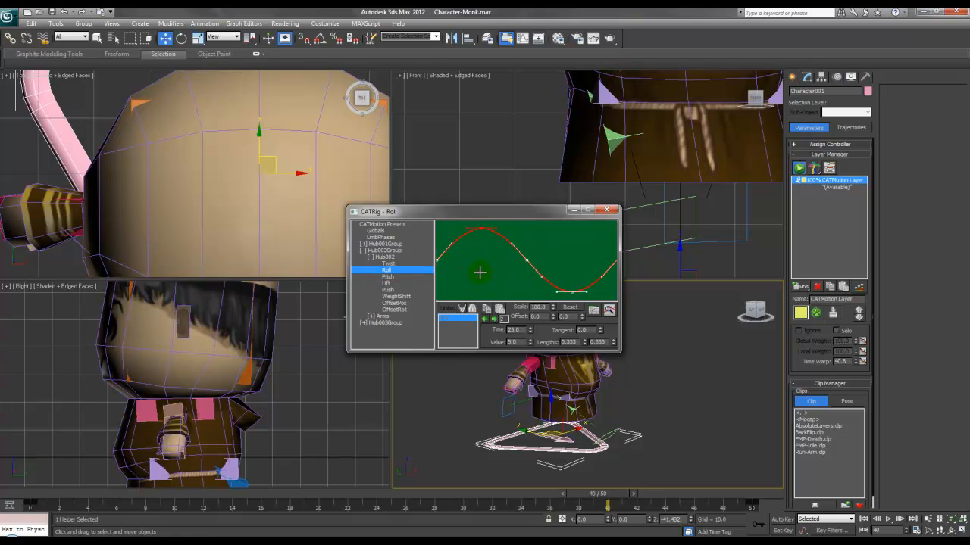
{"action": "left_click", "coordinate": [606, 209]}
{"action": "middle_click_drag", "start_coordinate": [536, 360], "coordinate": [600, 365], "text": "alt"}
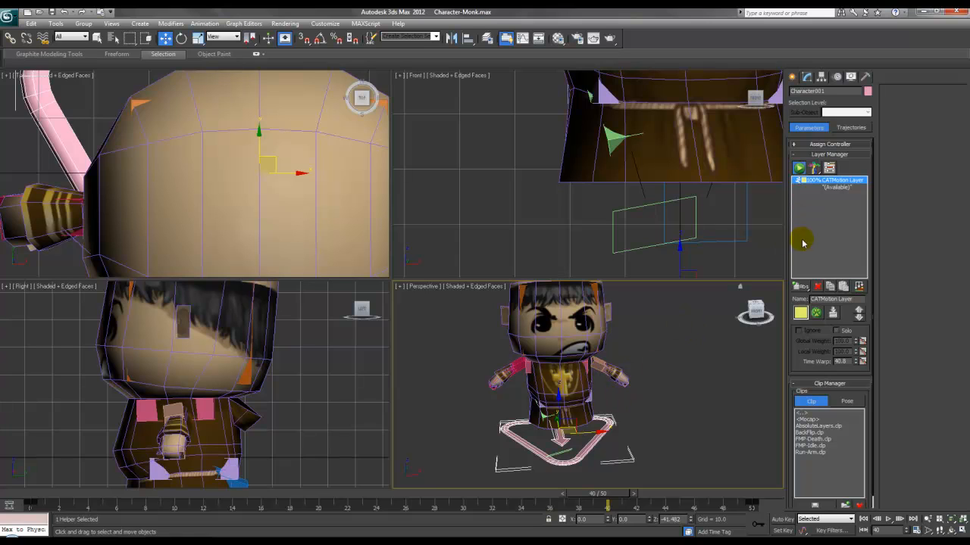
Step: Add an Adjustment World layer in the Layer Manager and return the time slider to frame 0
{"action": "left_click", "coordinate": [801, 286]}
{"action": "left_click_drag", "start_coordinate": [803, 288], "coordinate": [797, 324]}
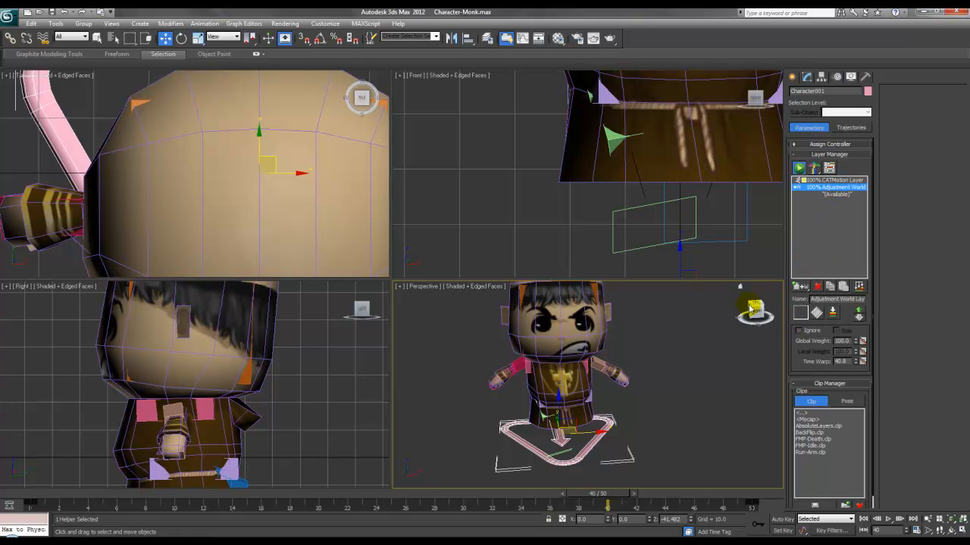
{"action": "left_click_drag", "start_coordinate": [568, 494], "coordinate": [11, 496]}
Step: With Auto Key on, rotate the right upper arm down on the adjustment layer
{"action": "key", "text": "w"}
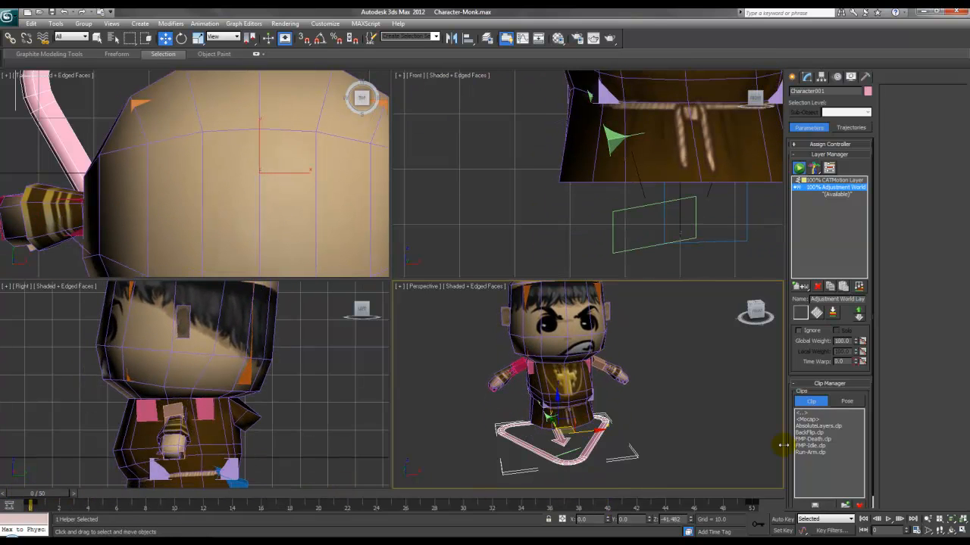
{"action": "left_click", "coordinate": [778, 522]}
{"action": "middle_click_drag", "start_coordinate": [591, 342], "coordinate": [519, 395]}
{"action": "scroll", "coordinate": [496, 350], "scroll_direction": "up", "scroll_amount": 3}
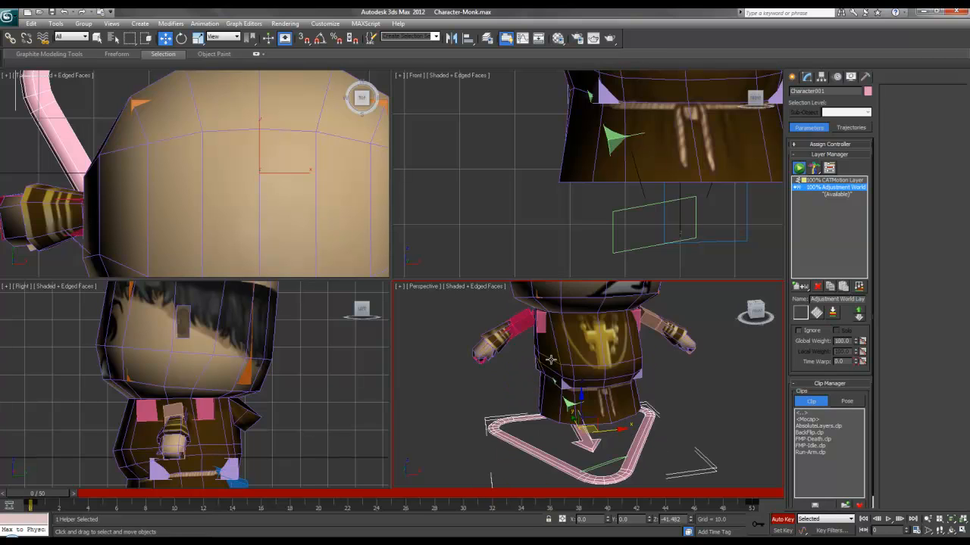
{"action": "middle_click_drag", "start_coordinate": [493, 342], "coordinate": [523, 410]}
{"action": "left_click", "coordinate": [551, 387]}
{"action": "right_click", "coordinate": [553, 385]}
{"action": "left_click", "coordinate": [582, 405]}
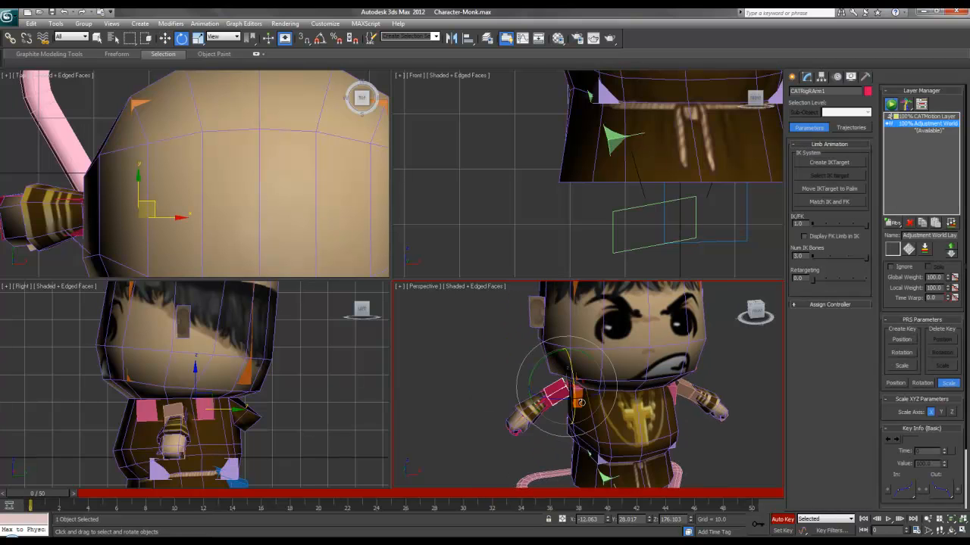
{"action": "scroll", "coordinate": [530, 356], "scroll_direction": "up", "scroll_amount": 4}
{"action": "left_click_drag", "start_coordinate": [523, 362], "coordinate": [502, 355]}
{"action": "middle_click_drag", "start_coordinate": [506, 354], "coordinate": [587, 333], "text": "alt"}
{"action": "left_click_drag", "start_coordinate": [583, 337], "coordinate": [575, 332]}
Step: Rotate the right forearm upward and fine-tune its angle
{"action": "left_click", "coordinate": [561, 395]}
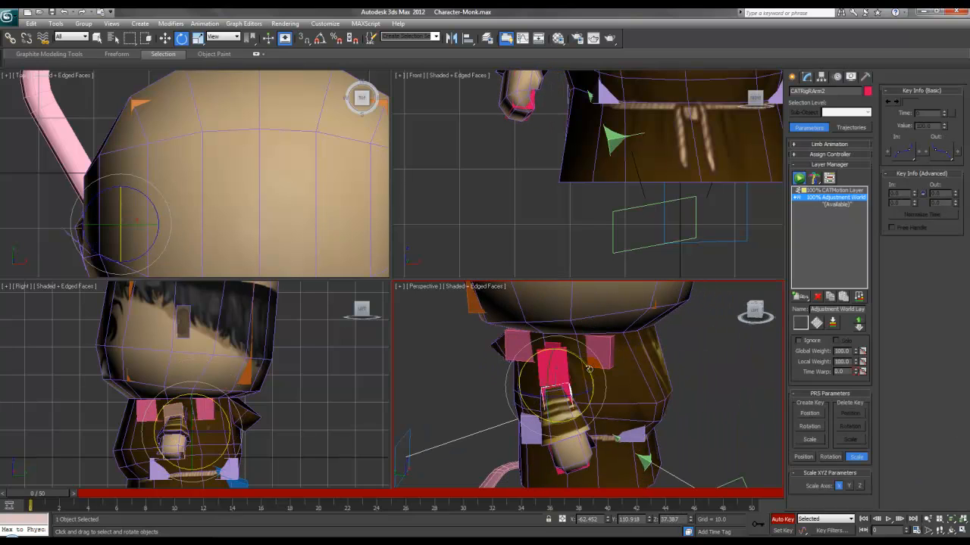
{"action": "left_click_drag", "start_coordinate": [590, 371], "coordinate": [556, 310]}
{"action": "middle_click_drag", "start_coordinate": [561, 322], "coordinate": [500, 345], "text": "alt"}
{"action": "left_click_drag", "start_coordinate": [567, 348], "coordinate": [556, 353]}
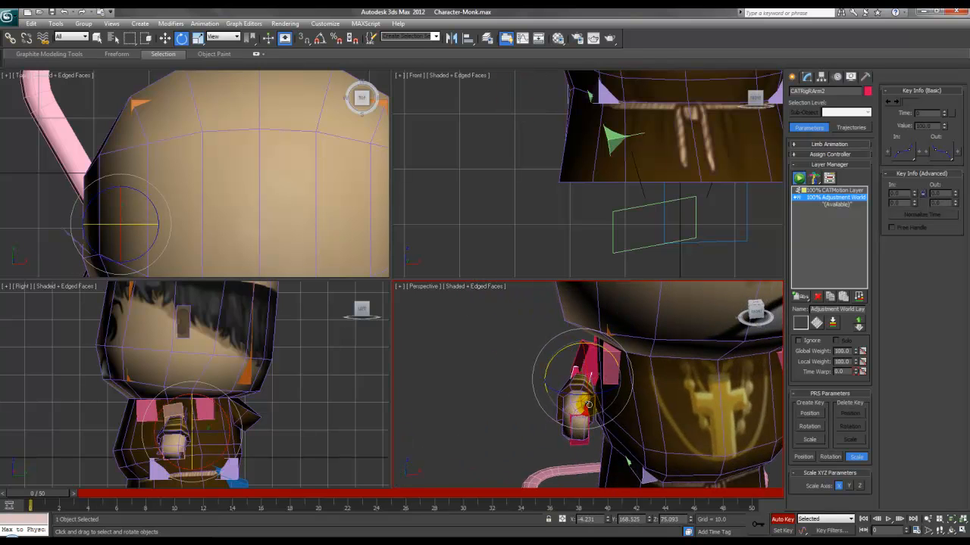
{"action": "scroll", "coordinate": [570, 398], "scroll_direction": "down", "scroll_amount": 5}
Step: Rotate the left upper arm downward and check the pose at frames 40, 12 and 49
{"action": "middle_click_drag", "start_coordinate": [704, 395], "coordinate": [691, 395], "text": "alt"}
{"action": "left_click", "coordinate": [668, 384]}
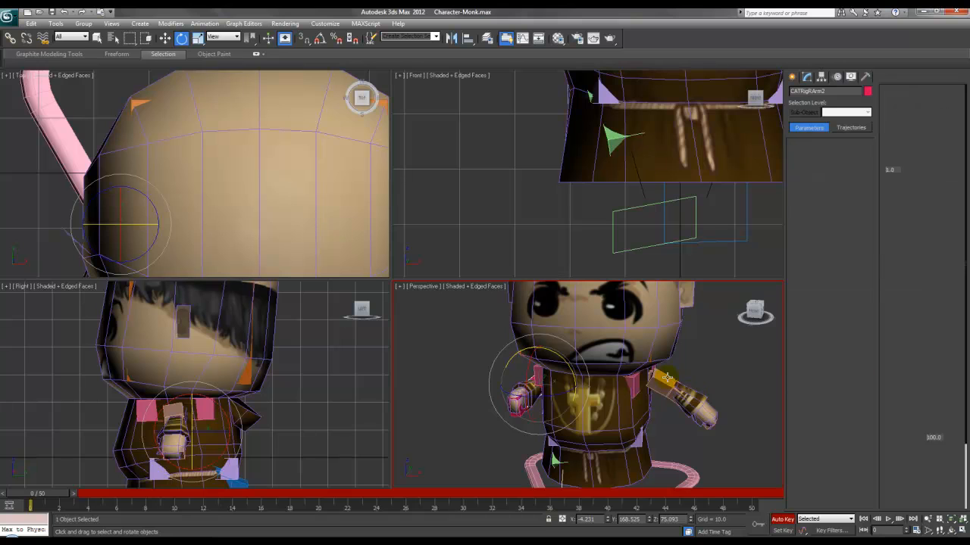
{"action": "left_click_drag", "start_coordinate": [680, 351], "coordinate": [699, 397]}
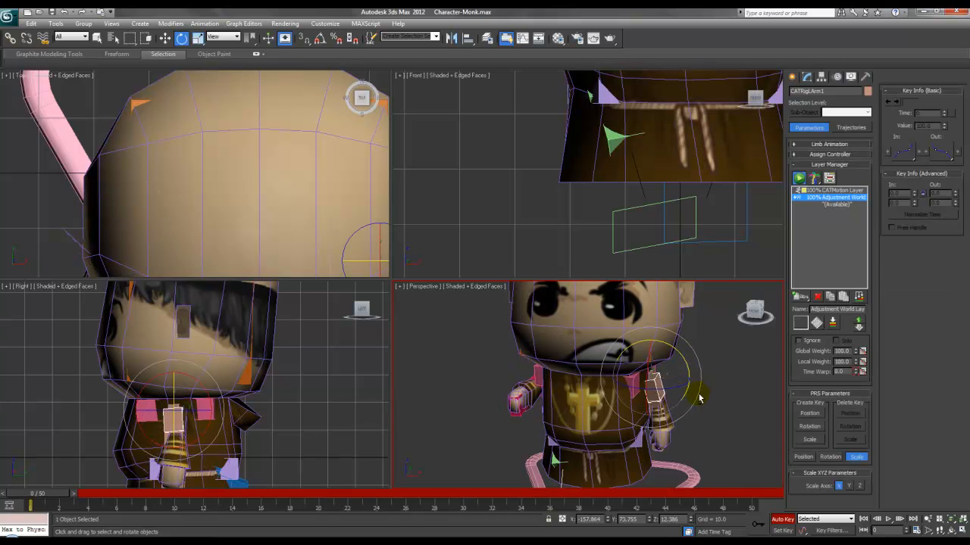
{"action": "middle_click_drag", "start_coordinate": [699, 397], "coordinate": [659, 384], "text": "alt"}
{"action": "middle_click_drag", "start_coordinate": [667, 348], "coordinate": [719, 372], "text": "alt"}
{"action": "left_click_drag", "start_coordinate": [57, 494], "coordinate": [599, 484]}
{"action": "left_click_drag", "start_coordinate": [674, 477], "coordinate": [760, 483]}
{"action": "key", "text": "e"}
{"action": "middle_click_drag", "start_coordinate": [681, 372], "coordinate": [647, 407]}
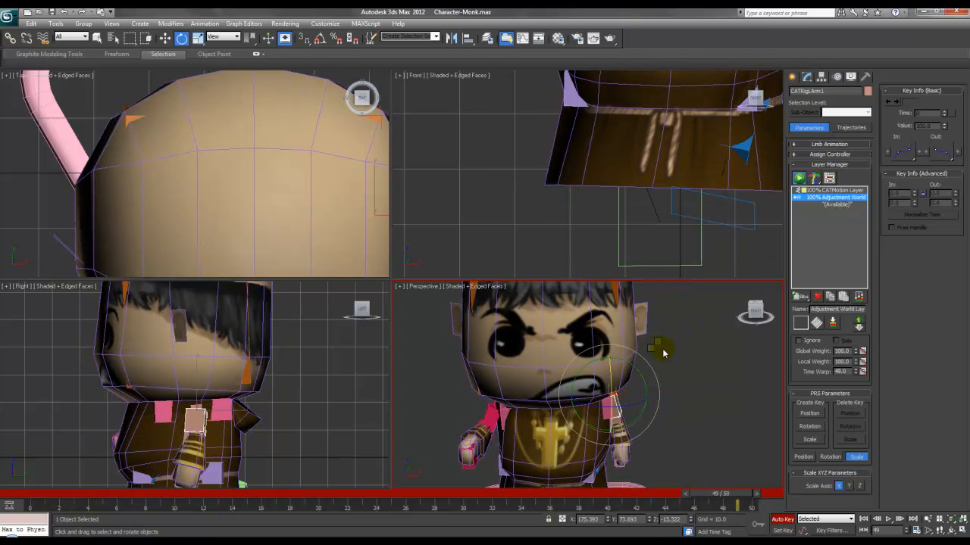
Step: Turn off Auto Key and play the walk to review the lowered arms
{"action": "key", "text": "w"}
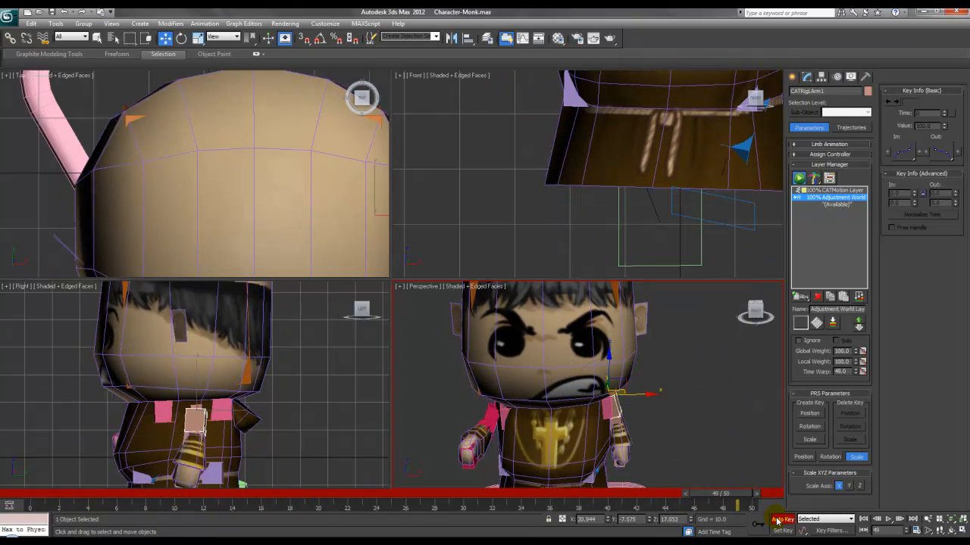
{"action": "left_click", "coordinate": [776, 522]}
{"action": "scroll", "coordinate": [678, 410], "scroll_direction": "down", "scroll_amount": 4}
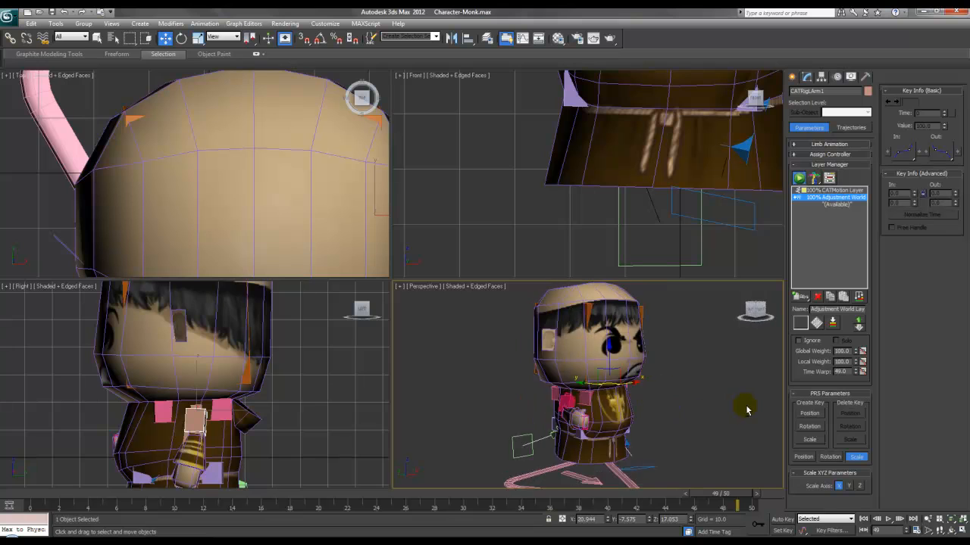
{"action": "left_click", "coordinate": [888, 519]}
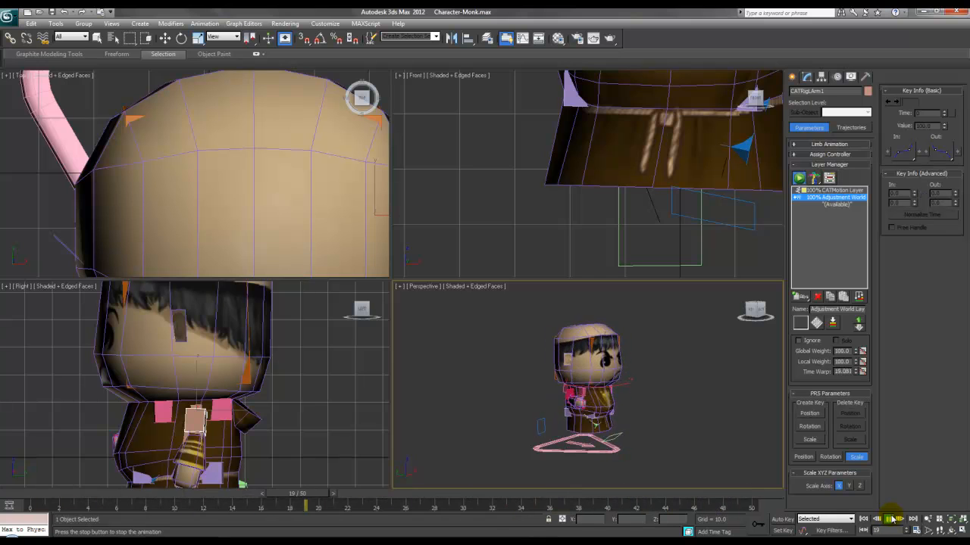
{"action": "left_click", "coordinate": [892, 519]}
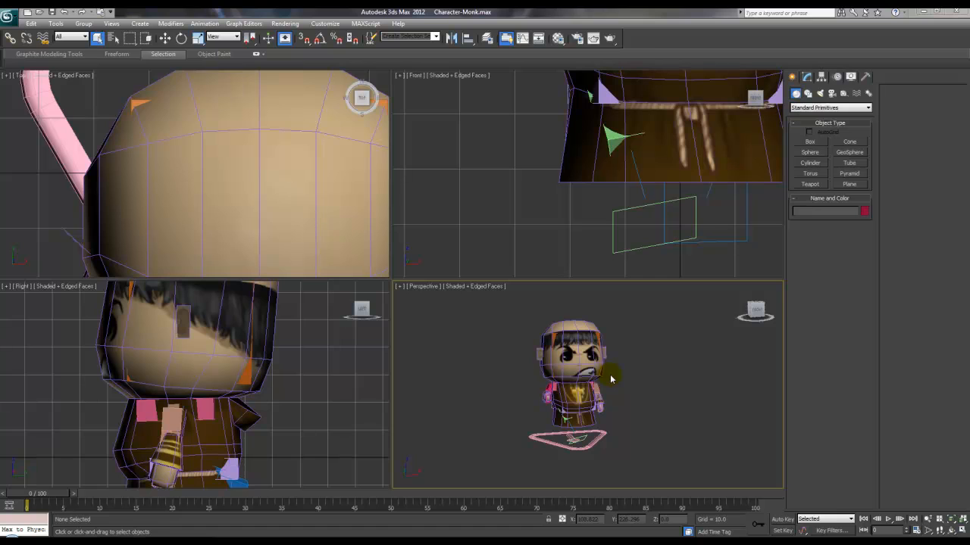
Step: Select the Character001 rig root, show its Motion panel layers, and scrub back to frame 0
{"action": "middle_click_drag", "start_coordinate": [618, 395], "coordinate": [619, 370], "text": "alt"}
{"action": "scroll", "coordinate": [619, 370], "scroll_direction": "up", "scroll_amount": 4}
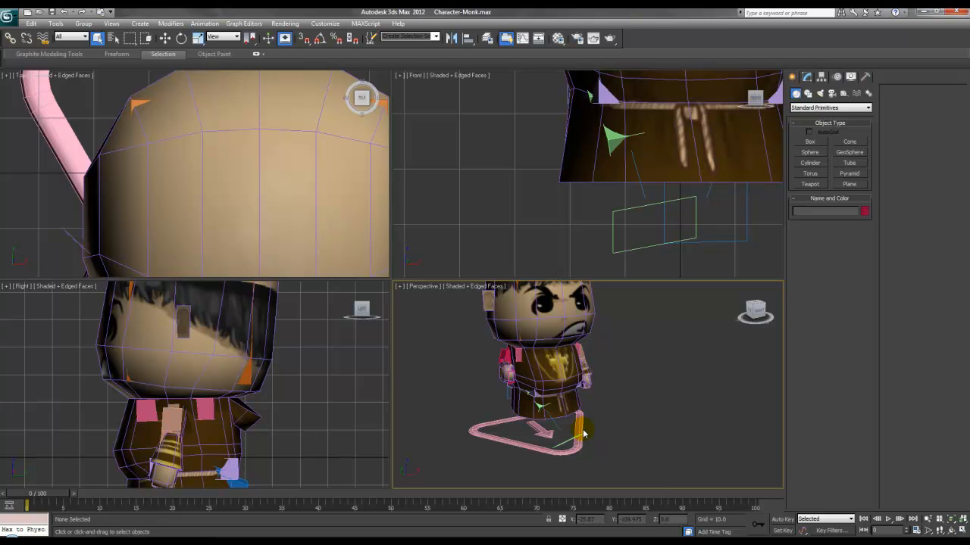
{"action": "left_click", "coordinate": [578, 429]}
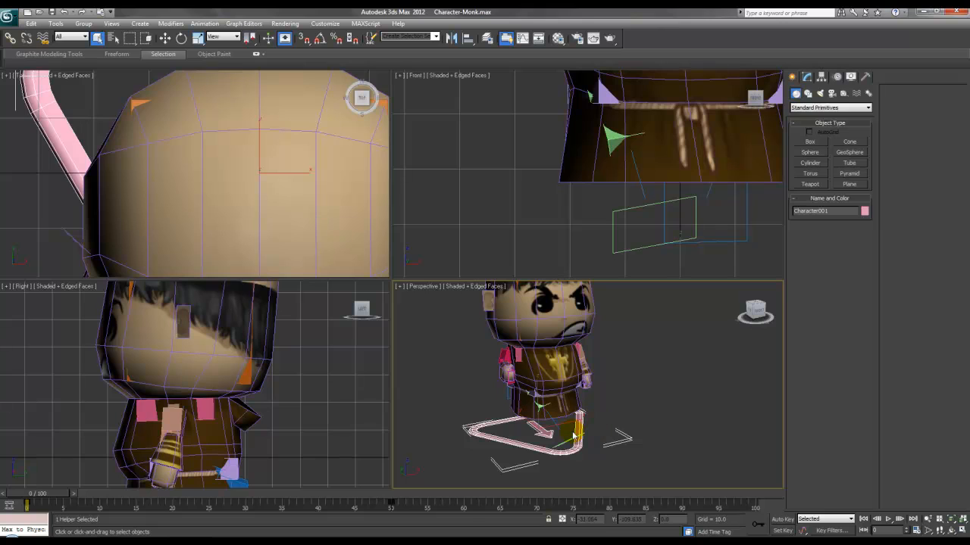
{"action": "left_click", "coordinate": [838, 78]}
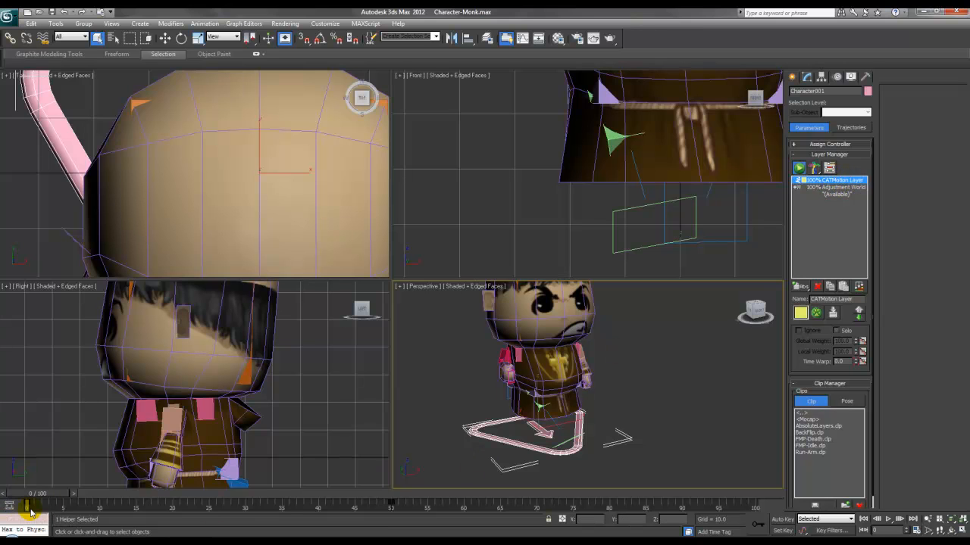
{"action": "left_click_drag", "start_coordinate": [36, 498], "coordinate": [8, 506]}
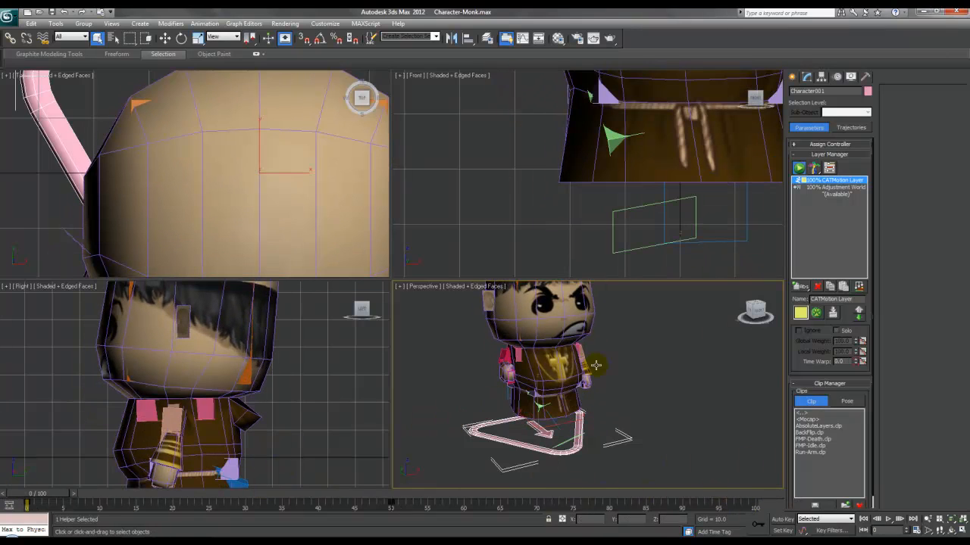
Step: Open the CATMotion editor's Globals settings for the two-legged walk
{"action": "left_click", "coordinate": [816, 314]}
{"action": "left_click_drag", "start_coordinate": [493, 210], "coordinate": [415, 141]}
{"action": "double_click", "coordinate": [371, 170]}
{"action": "left_click", "coordinate": [296, 159]}
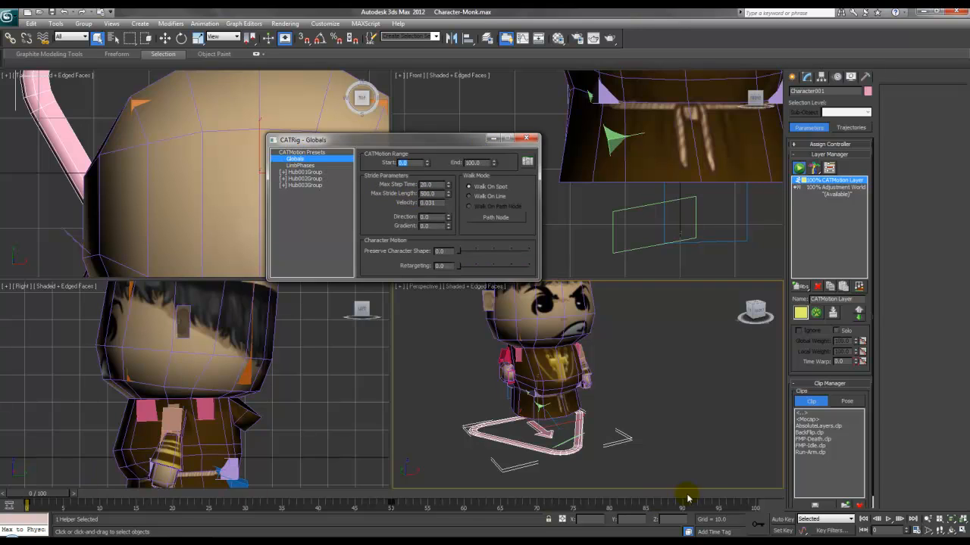
Step: With Auto Key on, key the walk Direction at frame 26 and select it for entering 90
{"action": "left_click", "coordinate": [781, 519]}
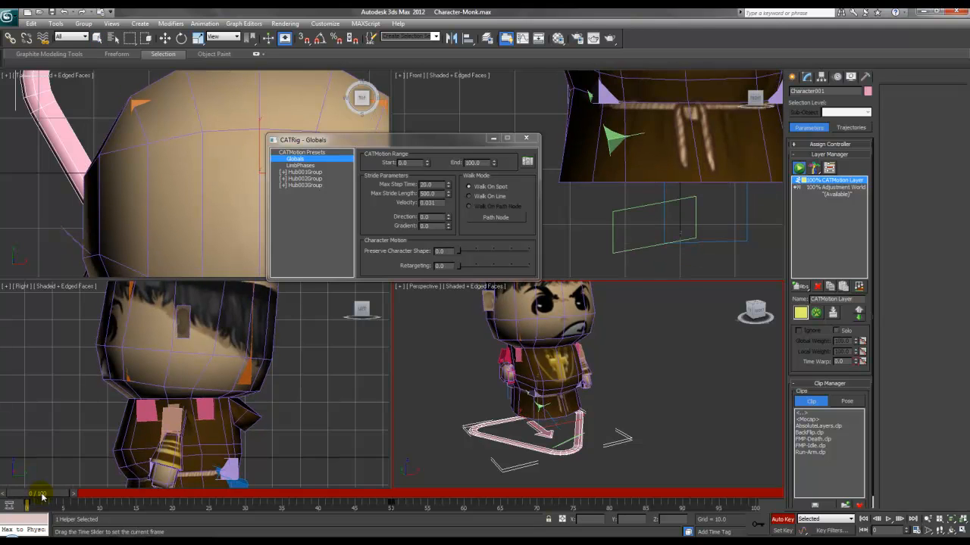
{"action": "left_click", "coordinate": [449, 216]}
{"action": "left_click", "coordinate": [449, 219]}
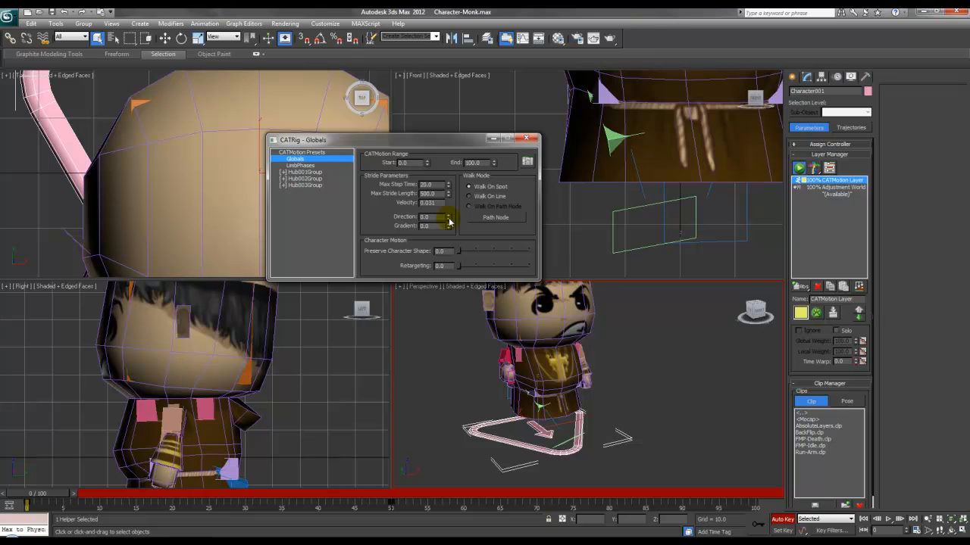
{"action": "left_click_drag", "start_coordinate": [50, 493], "coordinate": [230, 503]}
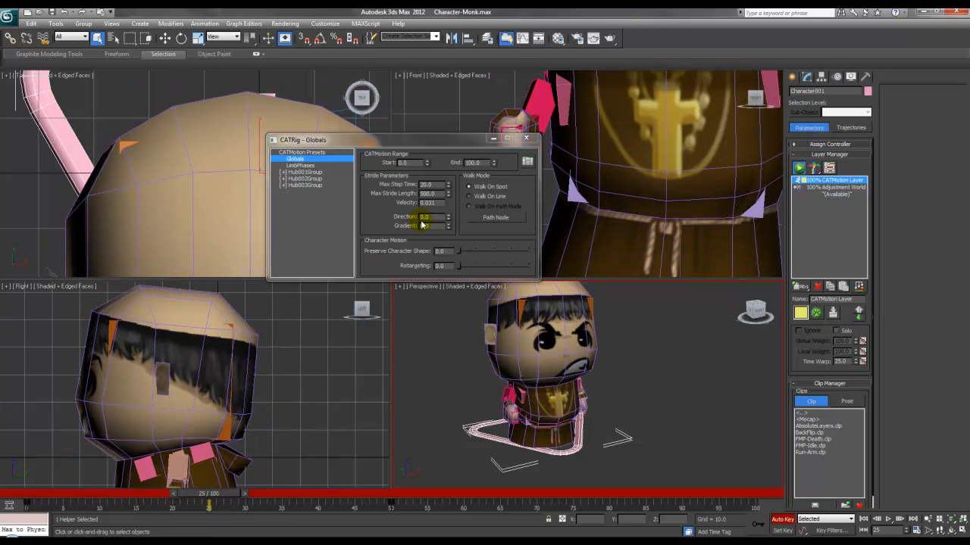
{"action": "left_click", "coordinate": [449, 214]}
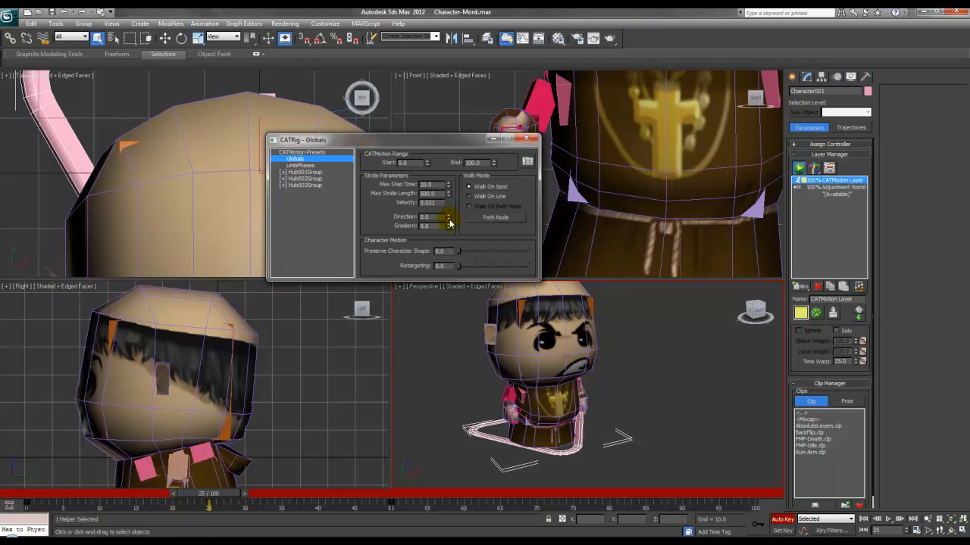
{"action": "mouse_move", "coordinate": [221, 493]}
{"action": "left_mouse_down"}
{"action": "mouse_move", "coordinate": [231, 494]}
{"action": "mouse_move", "coordinate": [107, 493]}
{"action": "mouse_move", "coordinate": [236, 498]}
{"action": "left_mouse_up"}
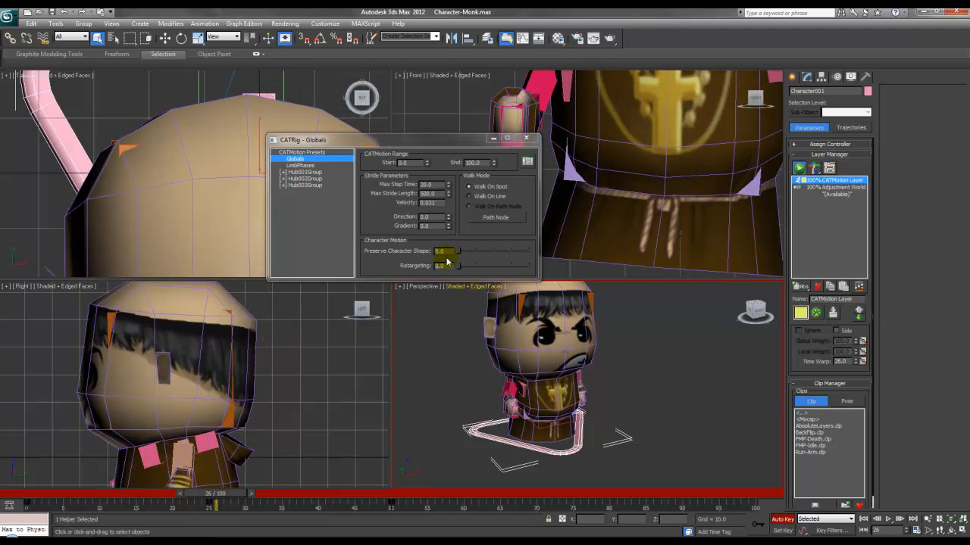
{"action": "left_click_drag", "start_coordinate": [433, 218], "coordinate": [396, 218]}
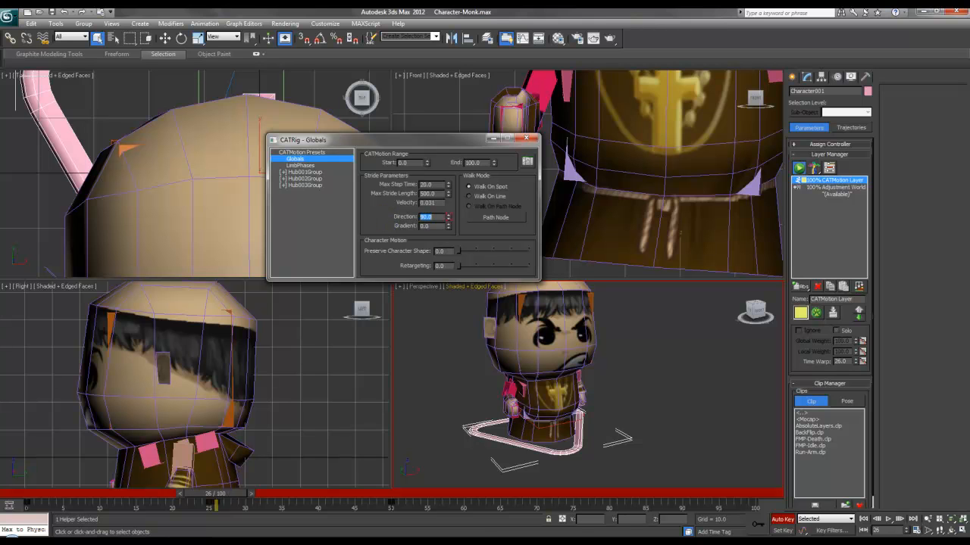
Step: Commit Direction 90 and hold it at 90.0 around frame 50
{"action": "left_click", "coordinate": [232, 497]}
{"action": "left_click_drag", "start_coordinate": [241, 497], "coordinate": [408, 497]}
{"action": "key", "text": "q"}
{"action": "left_click_drag", "start_coordinate": [433, 217], "coordinate": [398, 220]}
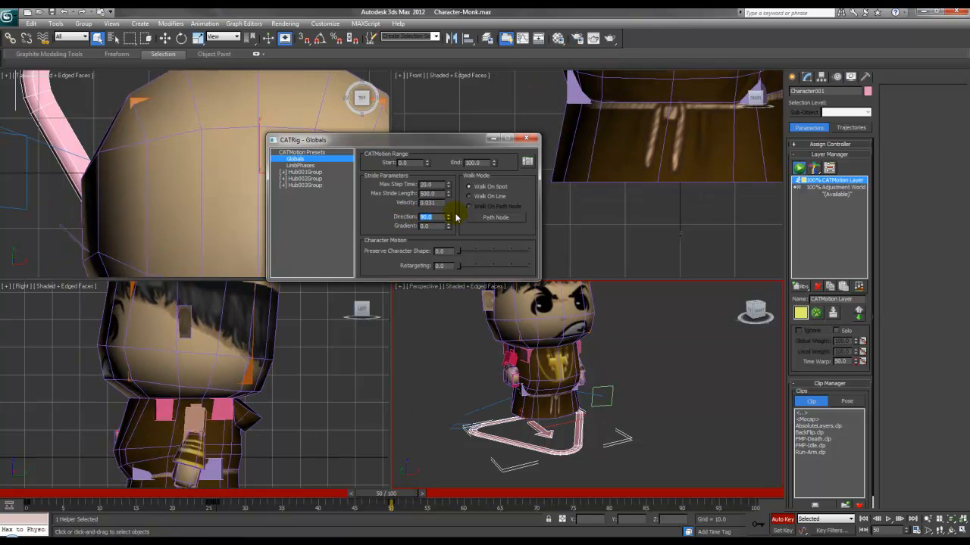
{"action": "left_click", "coordinate": [448, 221]}
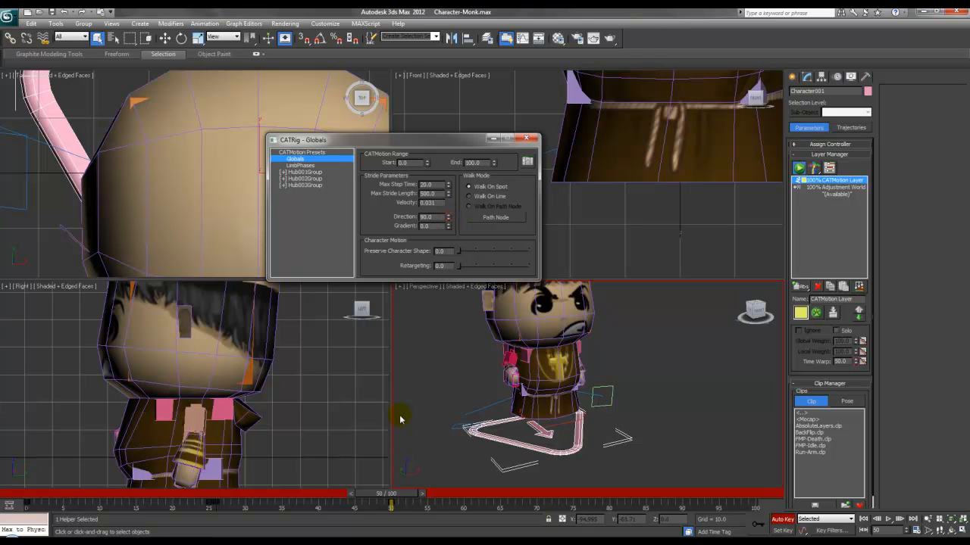
{"action": "mouse_move", "coordinate": [396, 500]}
{"action": "left_mouse_down"}
{"action": "mouse_move", "coordinate": [197, 496]}
{"action": "mouse_move", "coordinate": [397, 504]}
{"action": "left_mouse_up"}
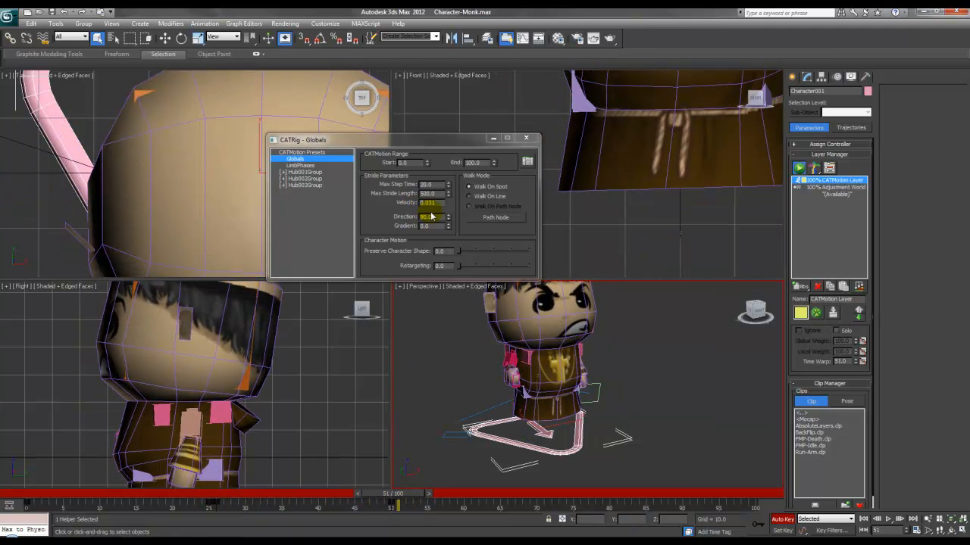
{"action": "left_click_drag", "start_coordinate": [433, 217], "coordinate": [412, 218]}
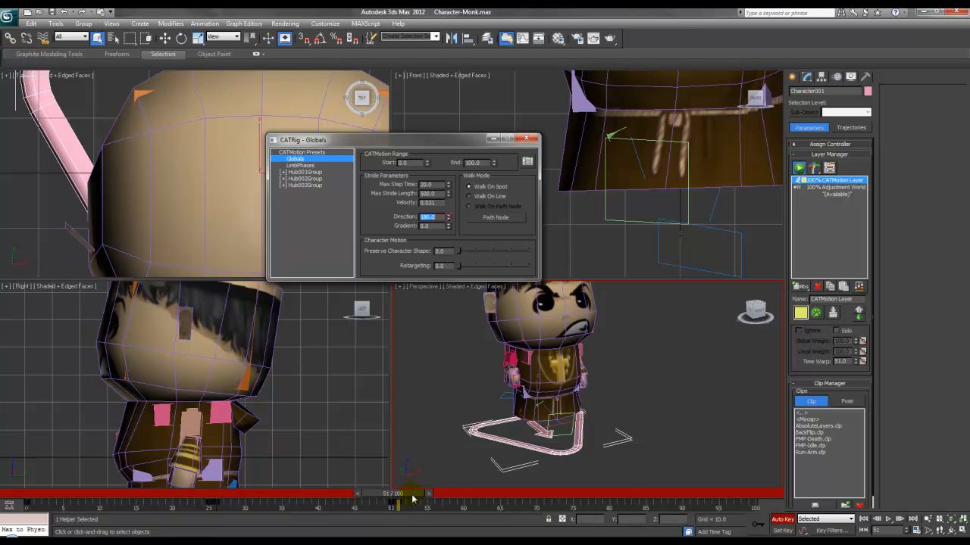
Step: Key the walk Direction to 180 at frame 75 and 280 at frame 100
{"action": "left_click_drag", "start_coordinate": [413, 497], "coordinate": [574, 497]}
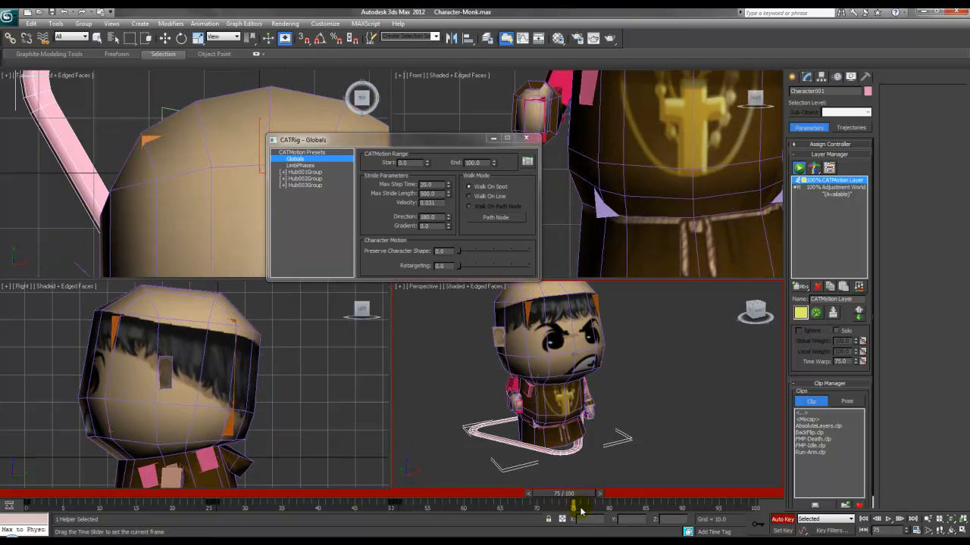
{"action": "left_click", "coordinate": [447, 216]}
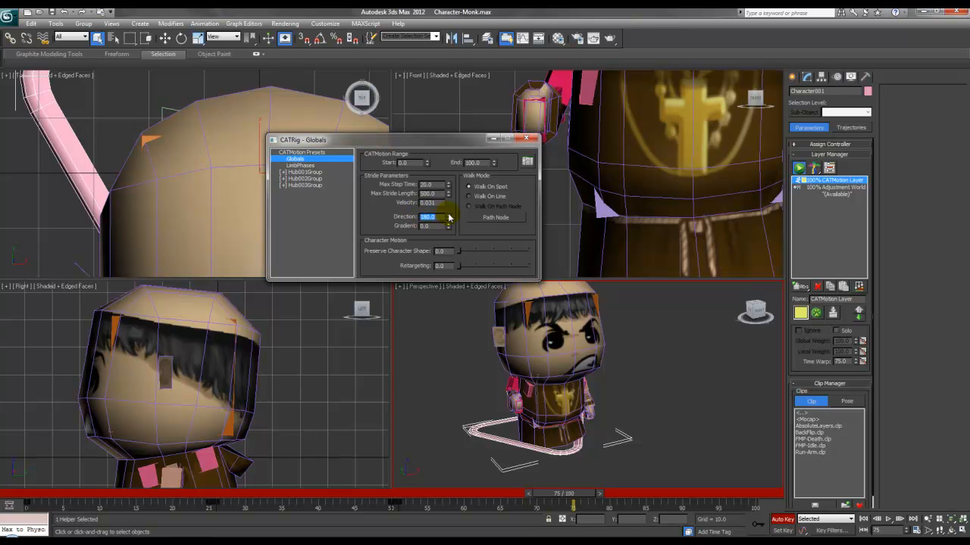
{"action": "left_click", "coordinate": [448, 220]}
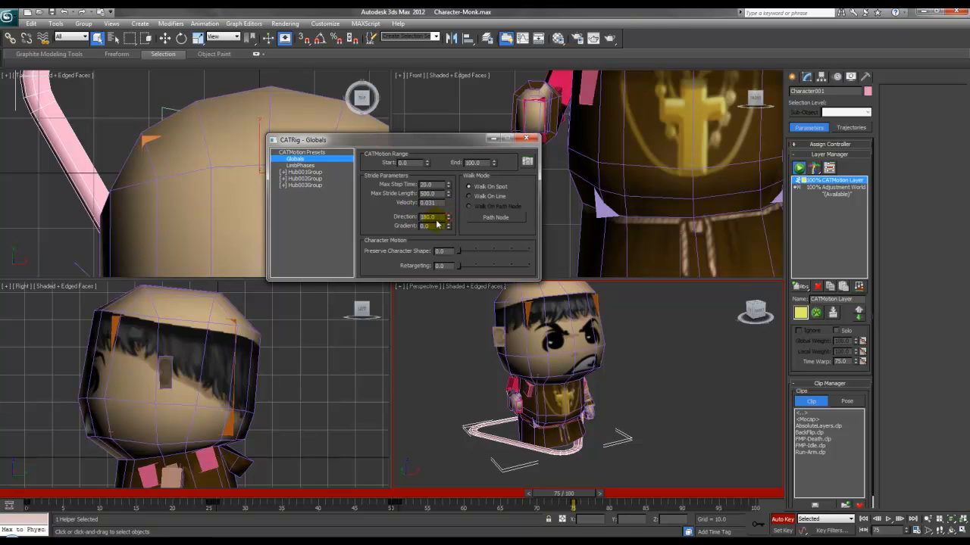
{"action": "mouse_move", "coordinate": [563, 497]}
{"action": "left_mouse_down"}
{"action": "mouse_move", "coordinate": [43, 497]}
{"action": "mouse_move", "coordinate": [578, 495]}
{"action": "left_mouse_up"}
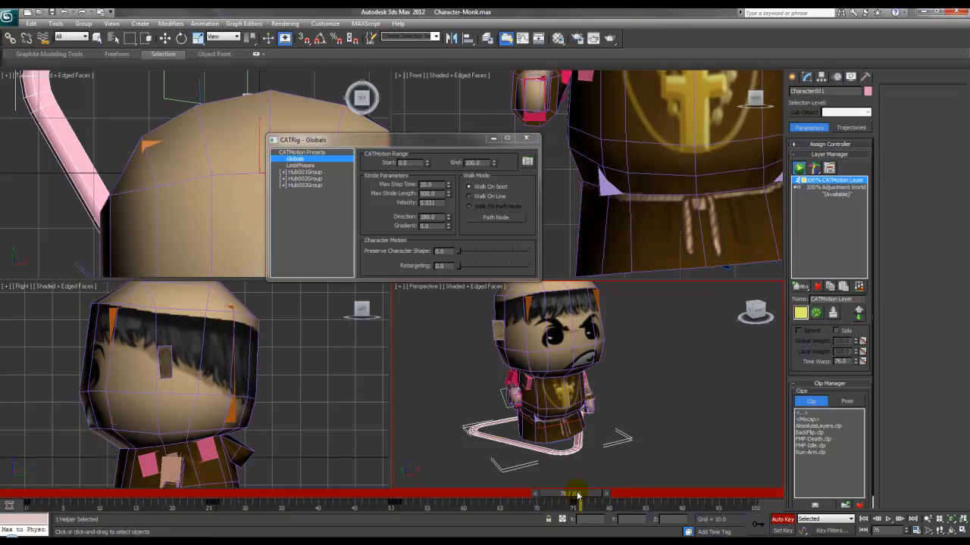
{"action": "double_click", "coordinate": [429, 217]}
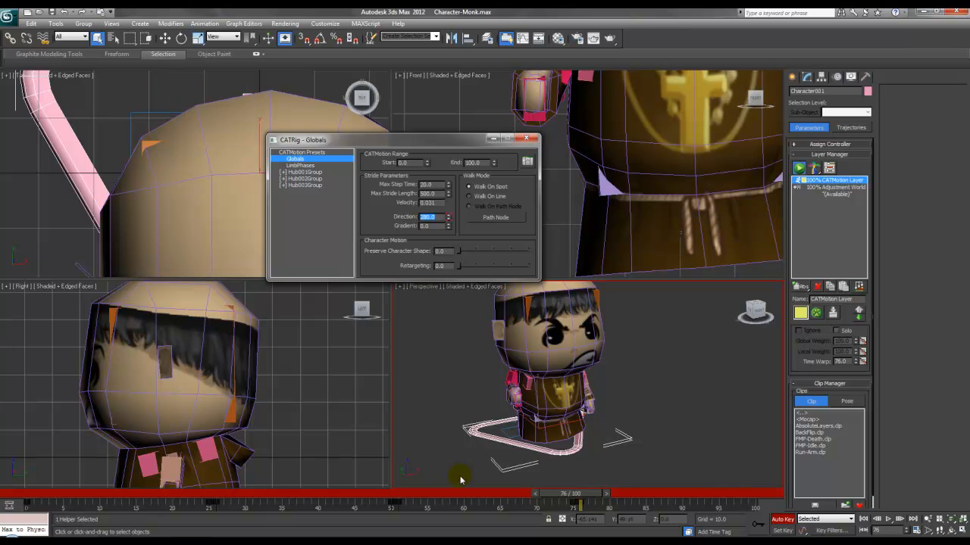
{"action": "left_click_drag", "start_coordinate": [570, 494], "coordinate": [740, 494]}
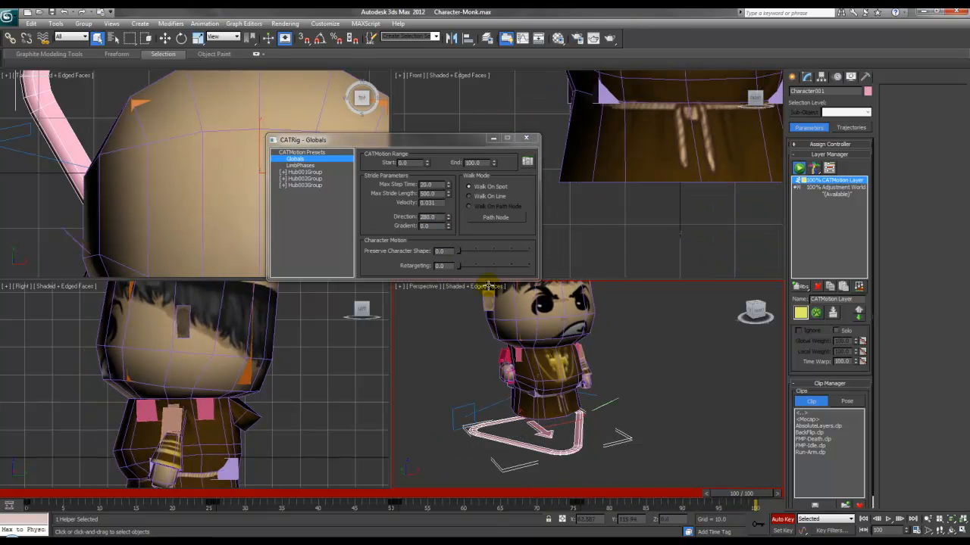
{"action": "left_click", "coordinate": [447, 220]}
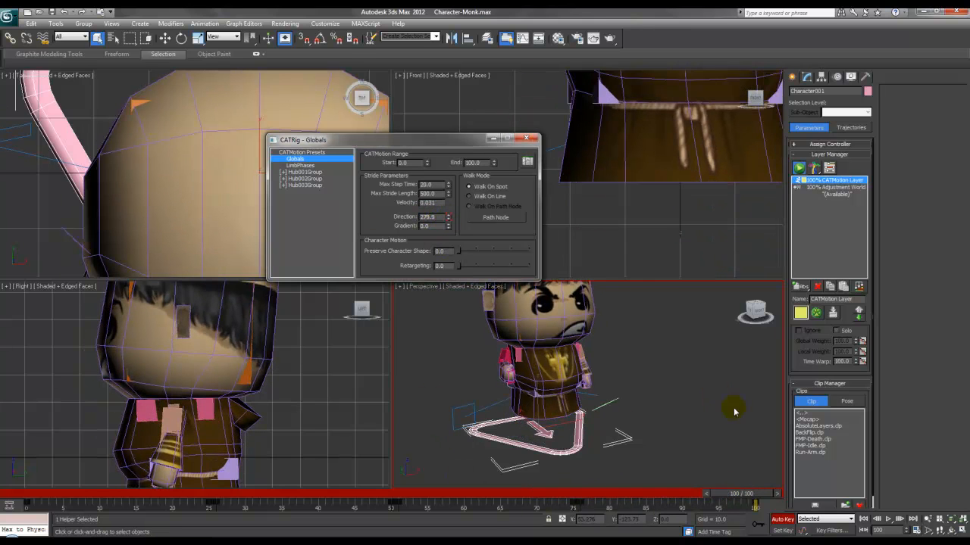
{"action": "left_click_drag", "start_coordinate": [440, 217], "coordinate": [385, 219]}
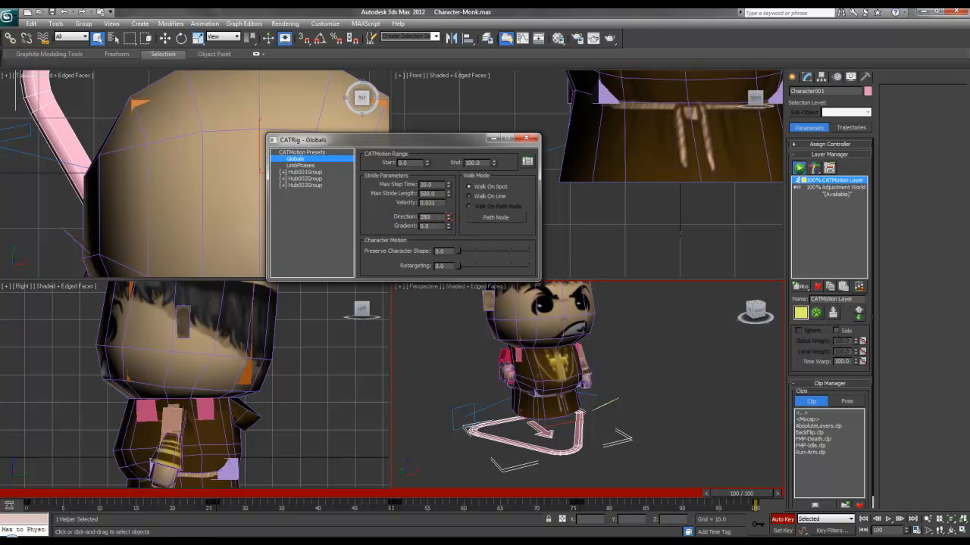
Step: Play the turning walk, turn off Auto Key, close CATRig Globals and return to frame 0
{"action": "left_click", "coordinate": [864, 519]}
{"action": "left_click", "coordinate": [887, 520]}
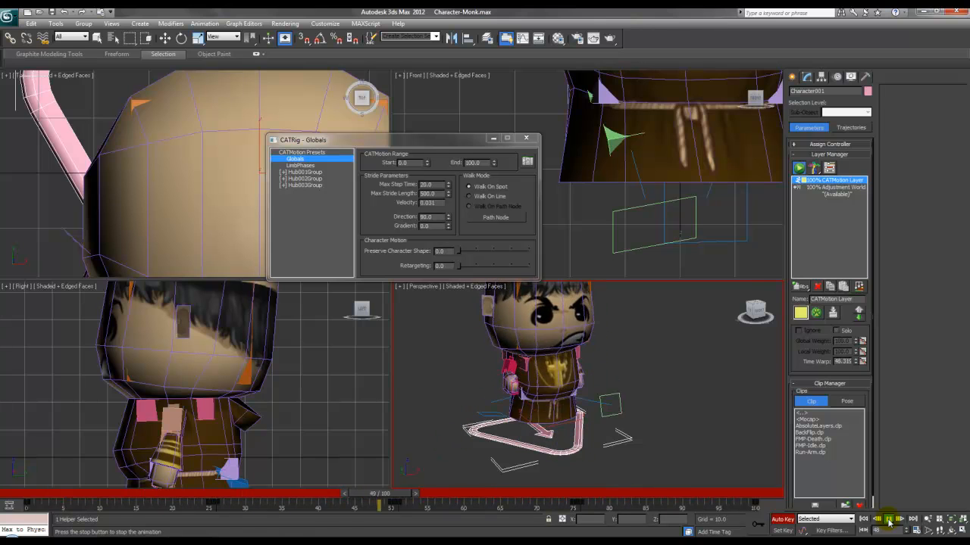
{"action": "left_click", "coordinate": [888, 519]}
{"action": "key", "text": "n"}
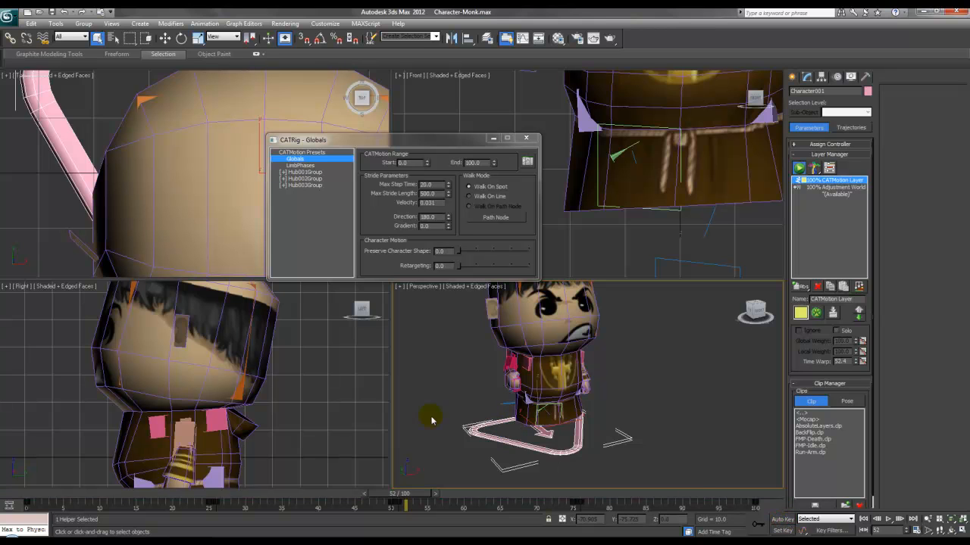
{"action": "middle_click_drag", "start_coordinate": [512, 384], "coordinate": [503, 390]}
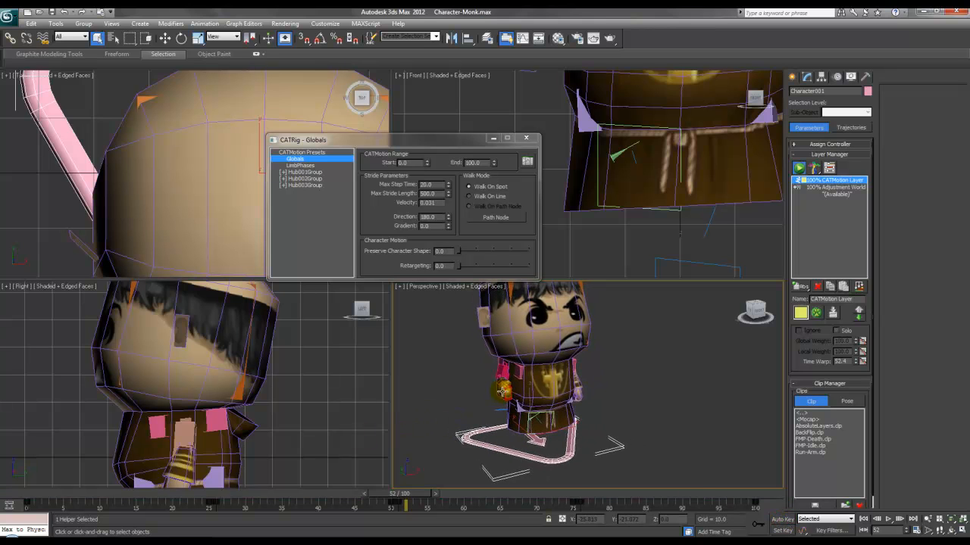
{"action": "left_click_drag", "start_coordinate": [407, 496], "coordinate": [636, 512]}
{"action": "key", "text": "Home"}
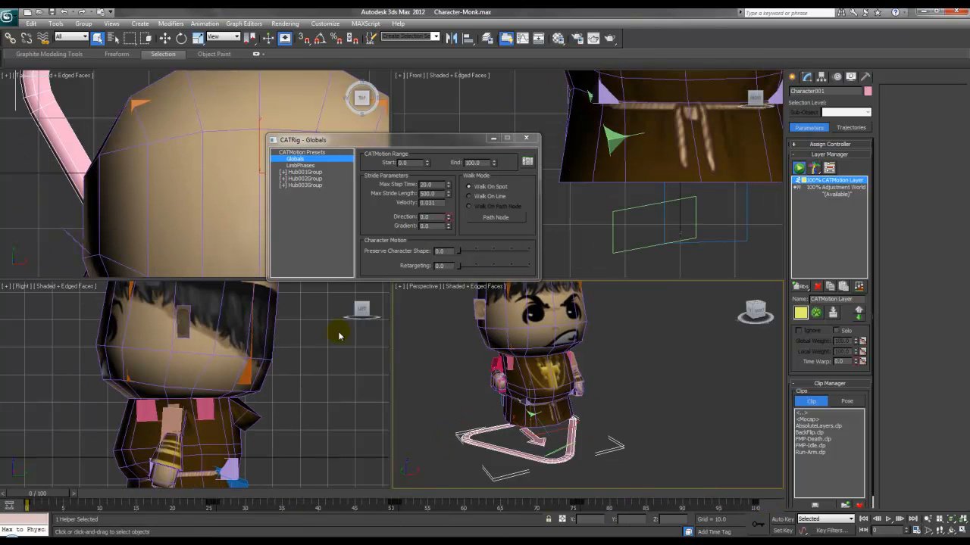
{"action": "left_click", "coordinate": [526, 138]}
{"action": "left_click_drag", "start_coordinate": [54, 500], "coordinate": [36, 489]}
{"action": "scroll", "coordinate": [544, 375], "scroll_direction": "down", "scroll_amount": 4}
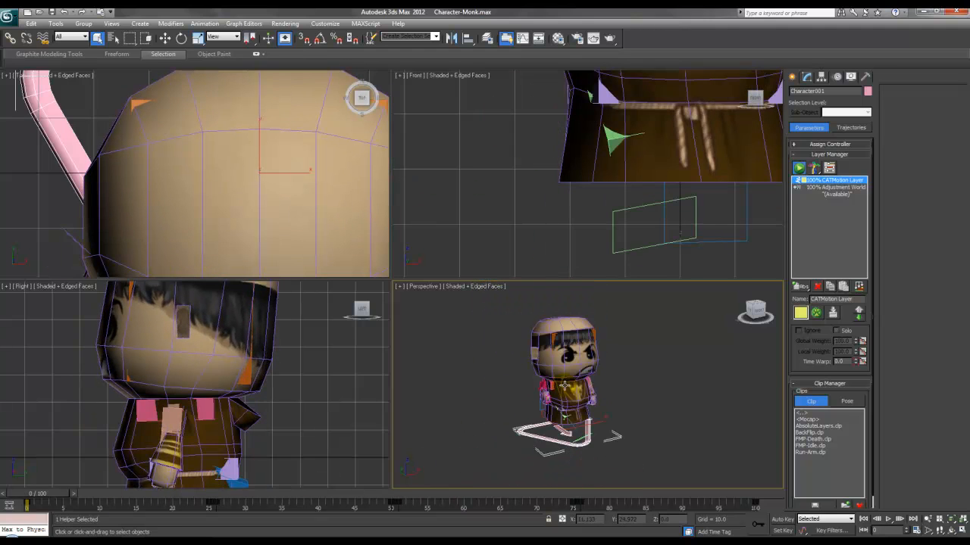
{"action": "mouse_move", "coordinate": [43, 495]}
{"action": "left_mouse_down"}
{"action": "mouse_move", "coordinate": [222, 493]}
{"action": "mouse_move", "coordinate": [34, 494]}
{"action": "left_mouse_up"}
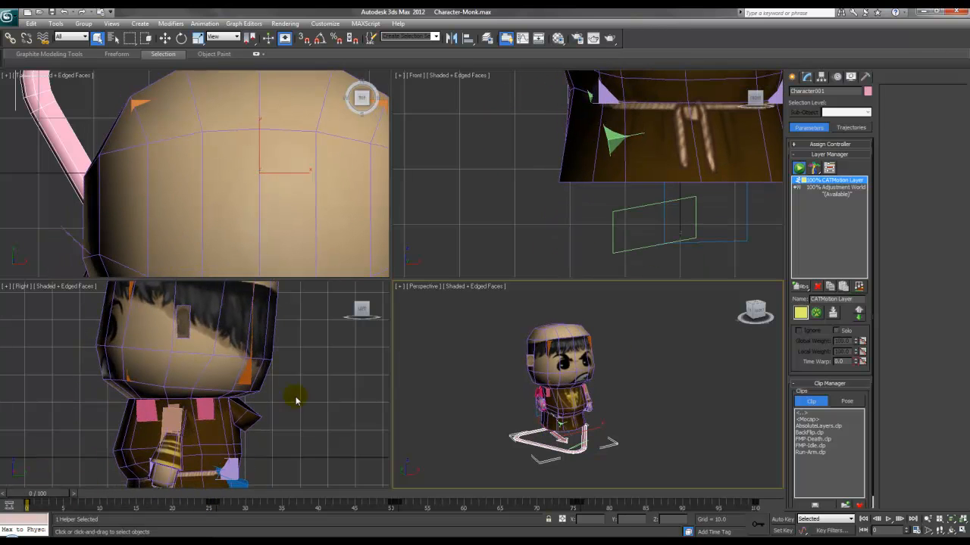
Step: Export the scene to the export folder as Walk_Forward, keeping the Autodesk (*.FBX) file type
{"action": "left_click", "coordinate": [11, 16]}
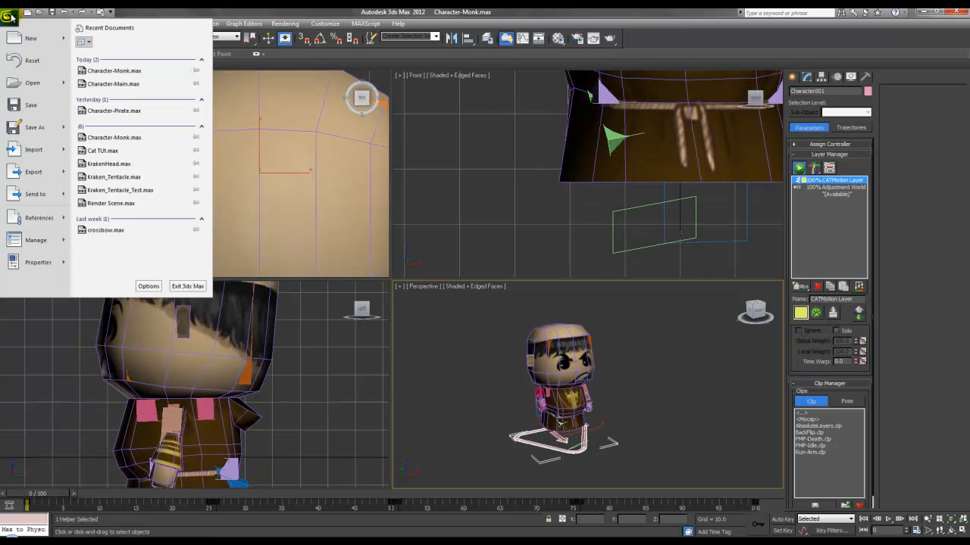
{"action": "left_click", "coordinate": [50, 172]}
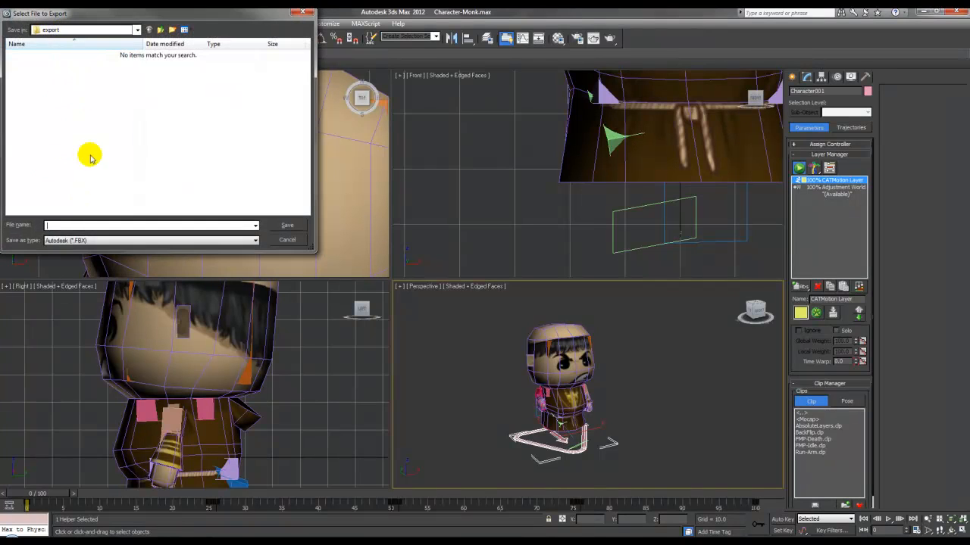
{"action": "left_click", "coordinate": [123, 225]}
{"action": "type", "text": "Walk_Forward"}
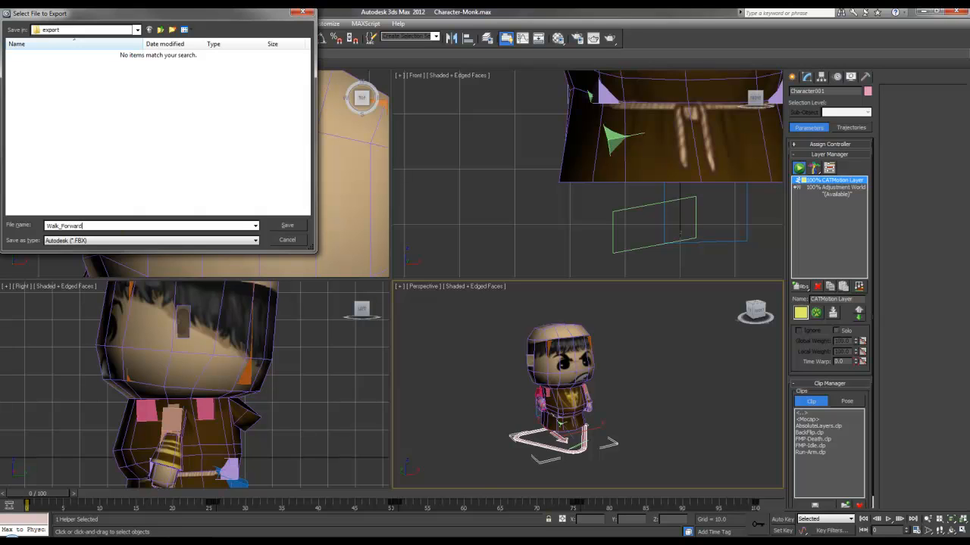
{"action": "left_click", "coordinate": [83, 241]}
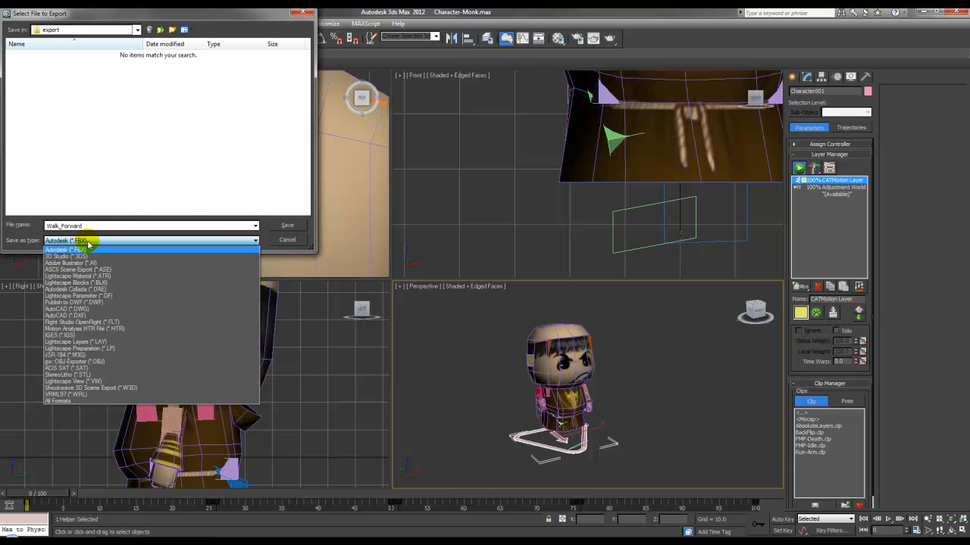
{"action": "left_click", "coordinate": [84, 244]}
{"action": "left_click", "coordinate": [288, 225]}
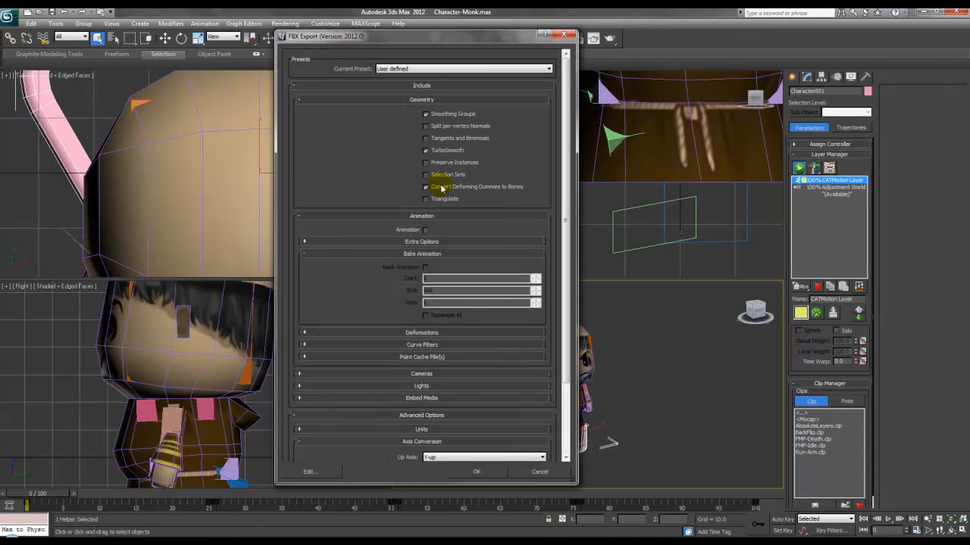
Step: Enable animation export and bake the animation from frame 0 to 25
{"action": "left_click", "coordinate": [429, 101]}
{"action": "left_click", "coordinate": [430, 100]}
{"action": "left_click", "coordinate": [430, 99]}
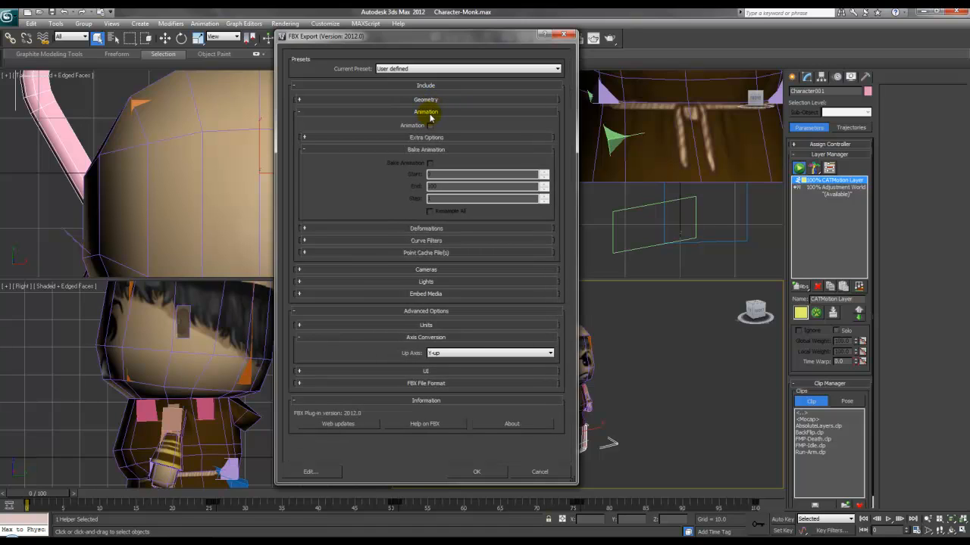
{"action": "left_click", "coordinate": [429, 126]}
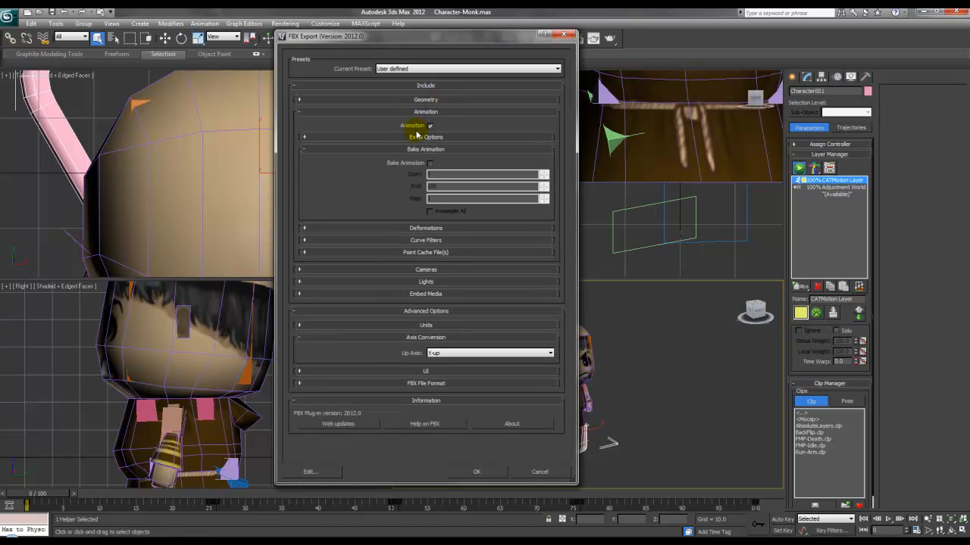
{"action": "left_click", "coordinate": [349, 150]}
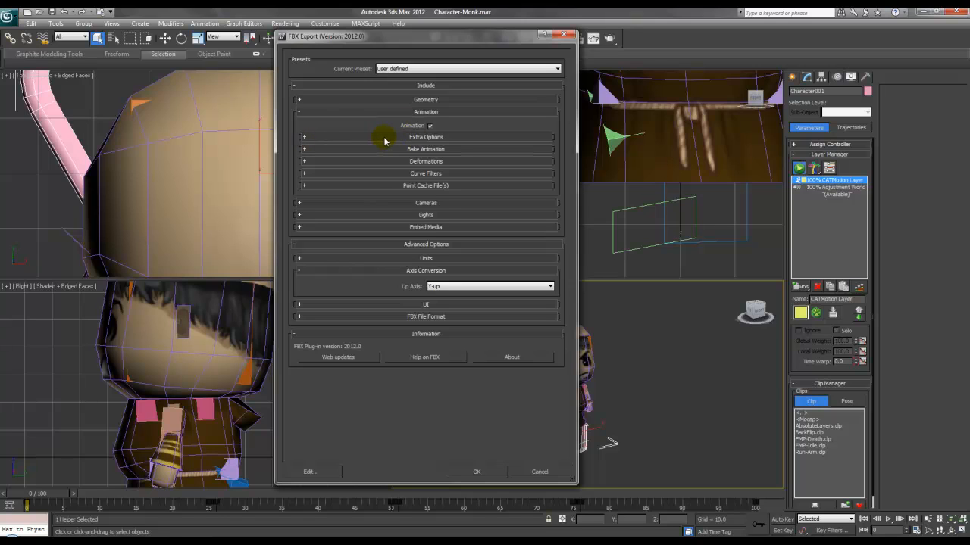
{"action": "left_click", "coordinate": [384, 138]}
{"action": "left_click", "coordinate": [447, 137]}
{"action": "left_click", "coordinate": [437, 151]}
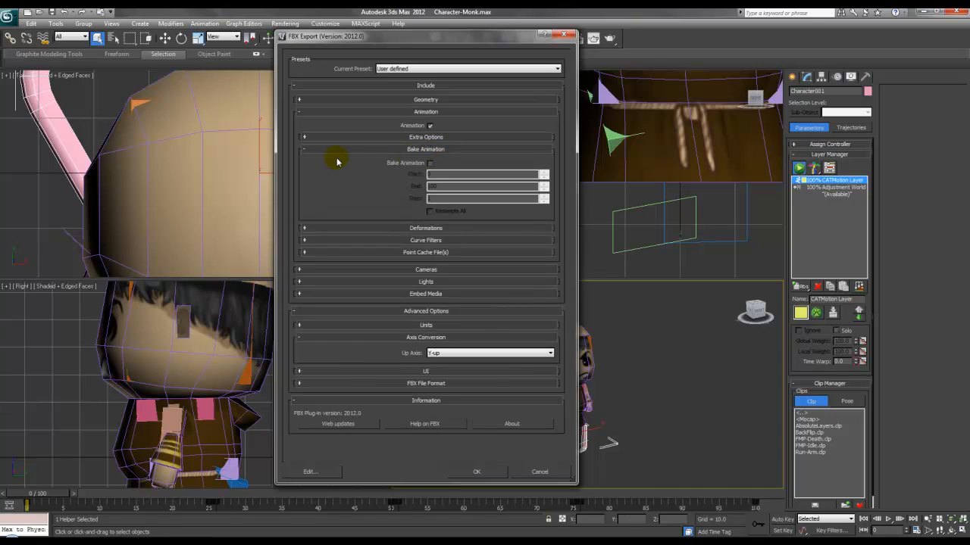
{"action": "left_click", "coordinate": [430, 163]}
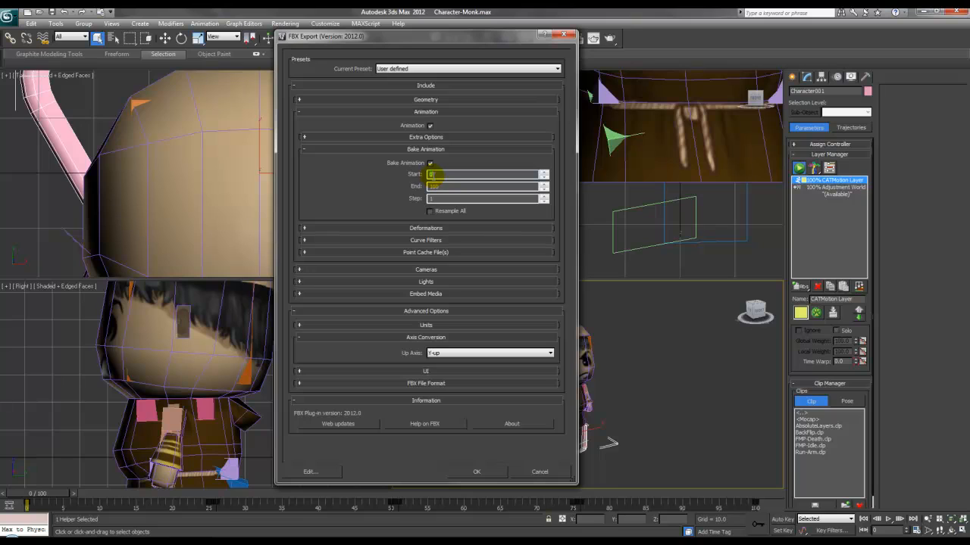
{"action": "type", "text": "25"}
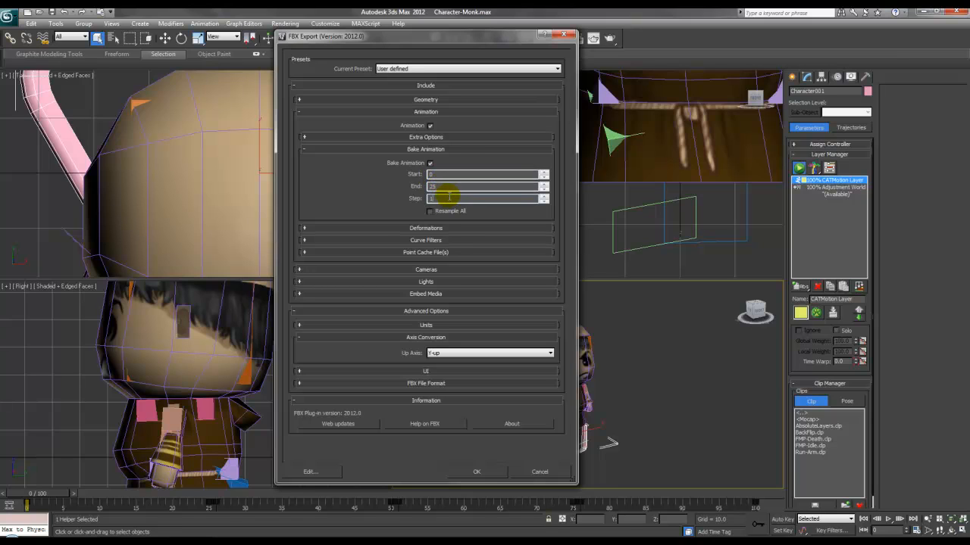
Step: Review the Deformations, Curve Filters, Point Cache, Axis Conversion and Lights options, then export the FBX
{"action": "left_click", "coordinate": [430, 228]}
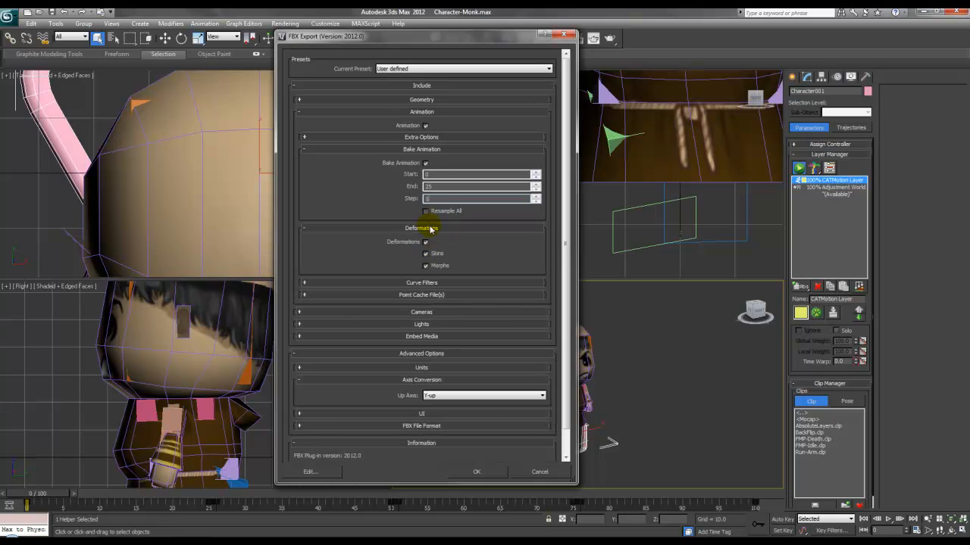
{"action": "left_click", "coordinate": [431, 228]}
{"action": "left_click", "coordinate": [429, 240]}
{"action": "left_click", "coordinate": [428, 241]}
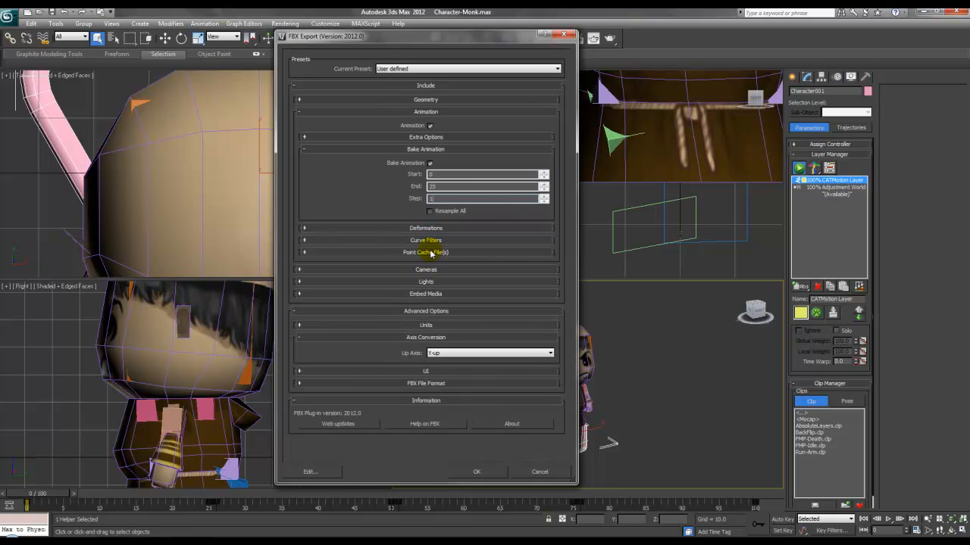
{"action": "left_click", "coordinate": [430, 253]}
{"action": "left_click", "coordinate": [431, 253]}
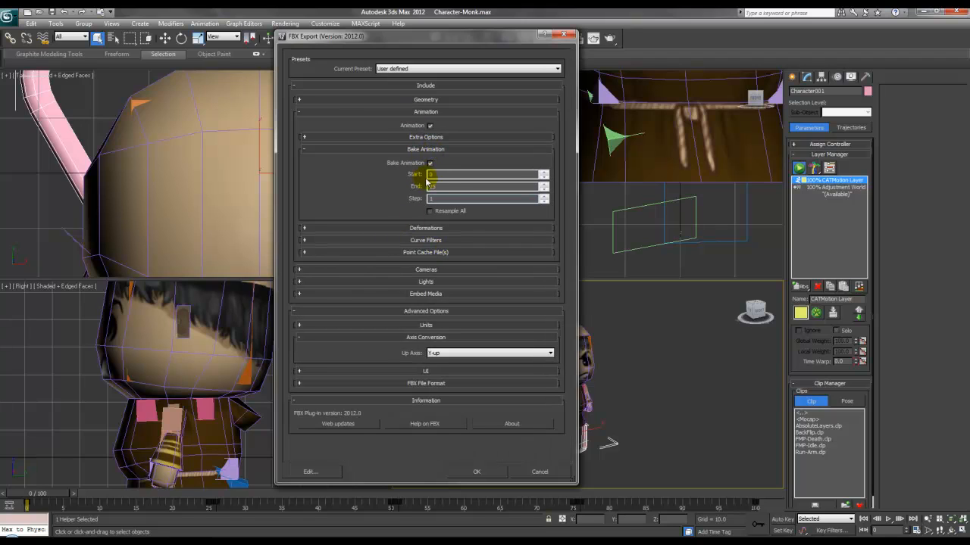
{"action": "left_click", "coordinate": [431, 338]}
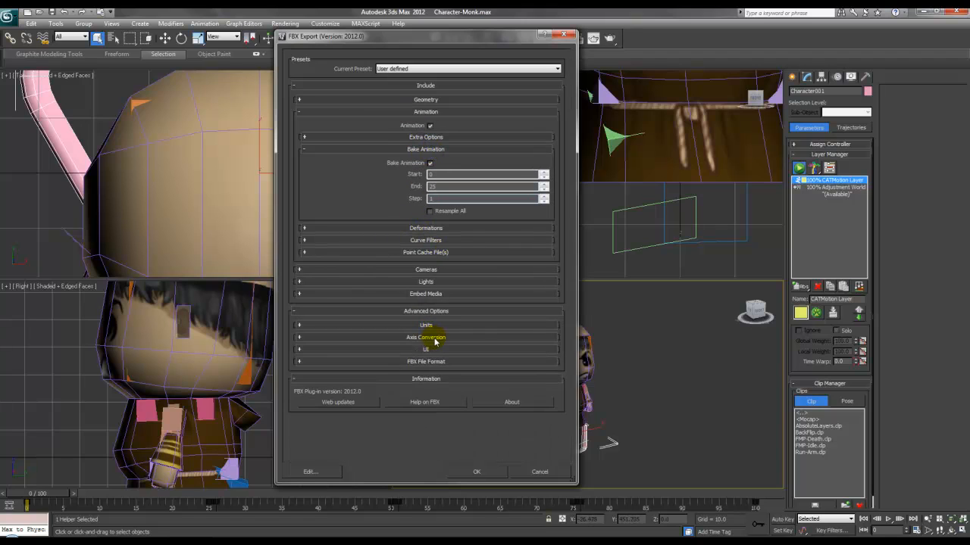
{"action": "left_click", "coordinate": [442, 283]}
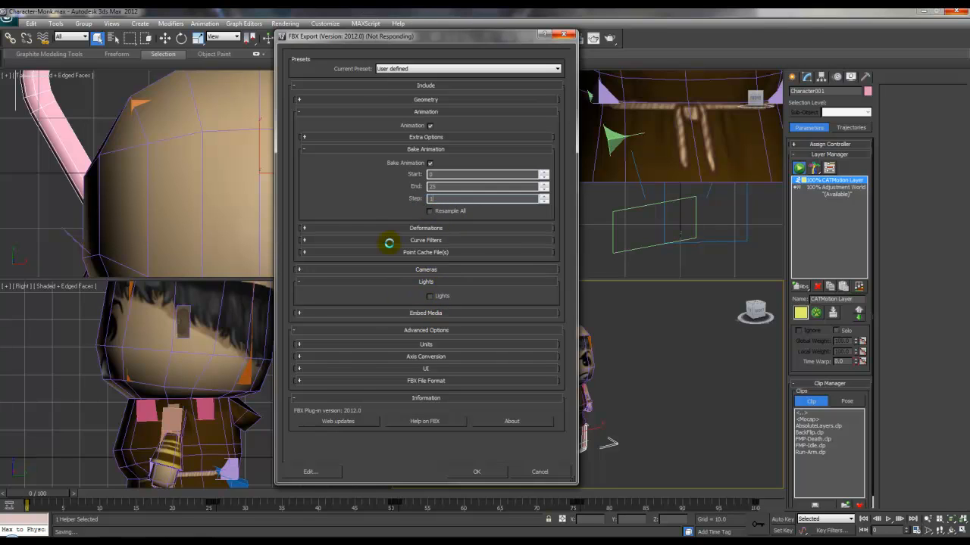
{"action": "left_click", "coordinate": [421, 280]}
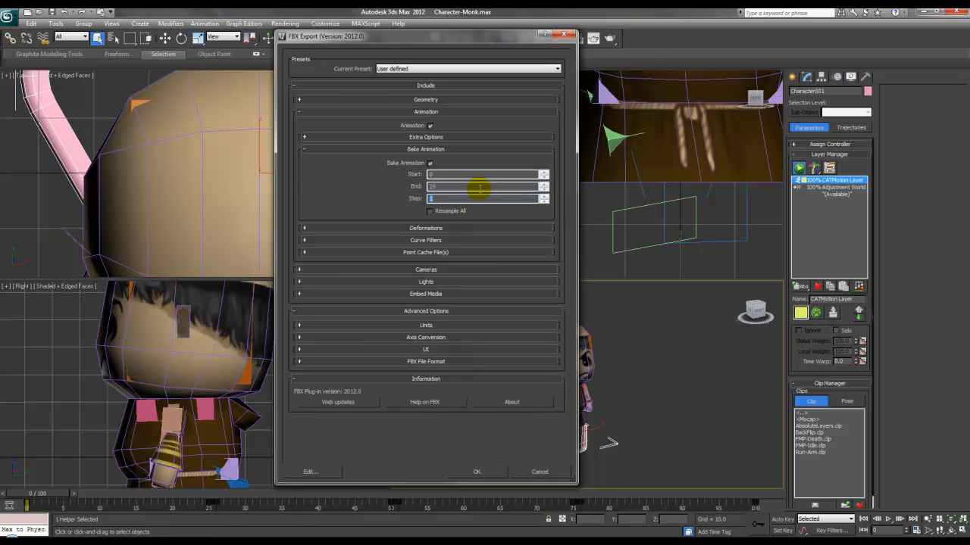
{"action": "left_click", "coordinate": [490, 472]}
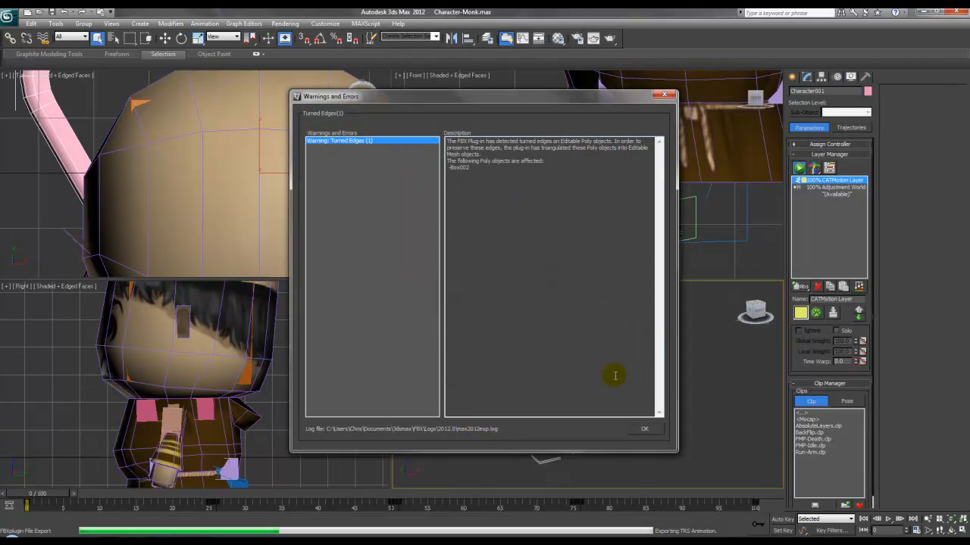
Step: Dismiss the export warnings, scrub the timeline forward, and export a new file named Walk_right
{"action": "left_click", "coordinate": [644, 429]}
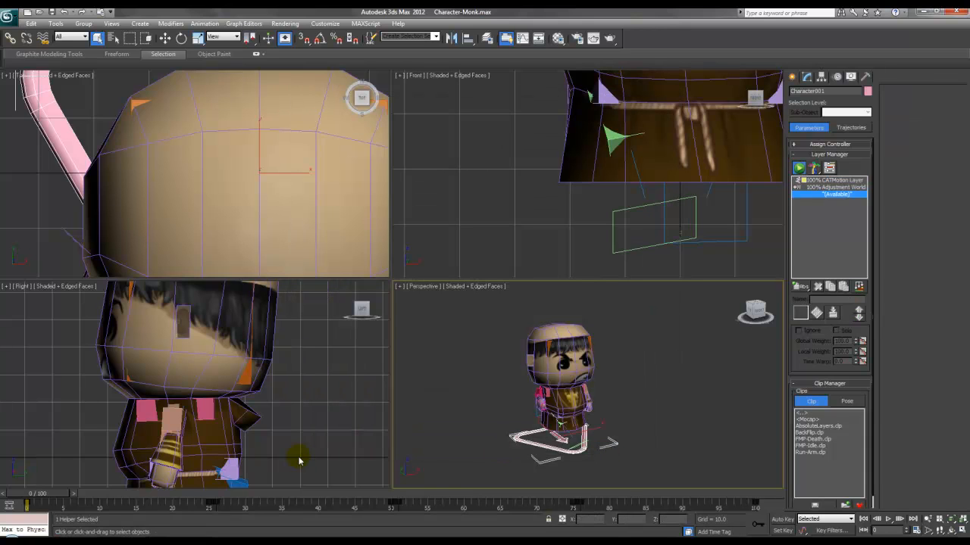
{"action": "left_click_drag", "start_coordinate": [45, 503], "coordinate": [394, 499]}
{"action": "left_click", "coordinate": [10, 15]}
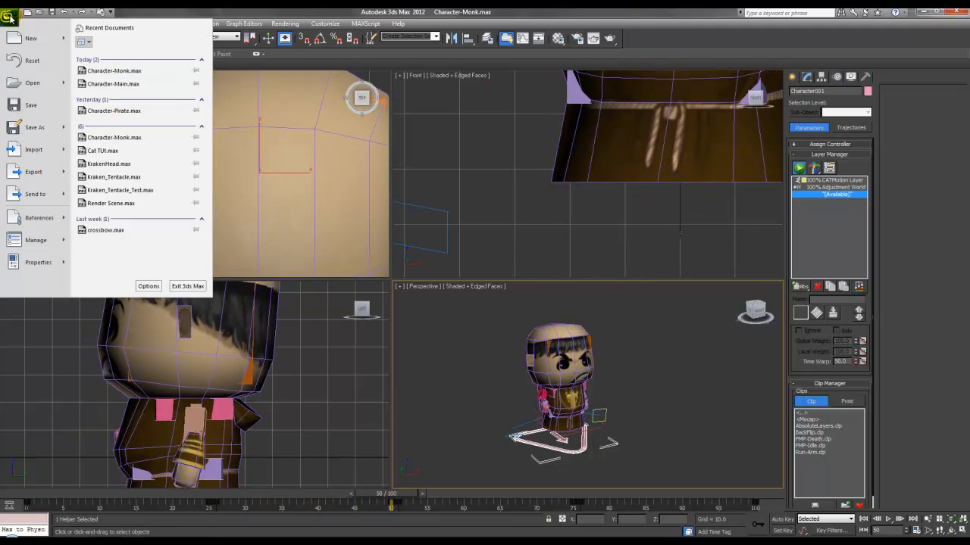
{"action": "left_click", "coordinate": [30, 174]}
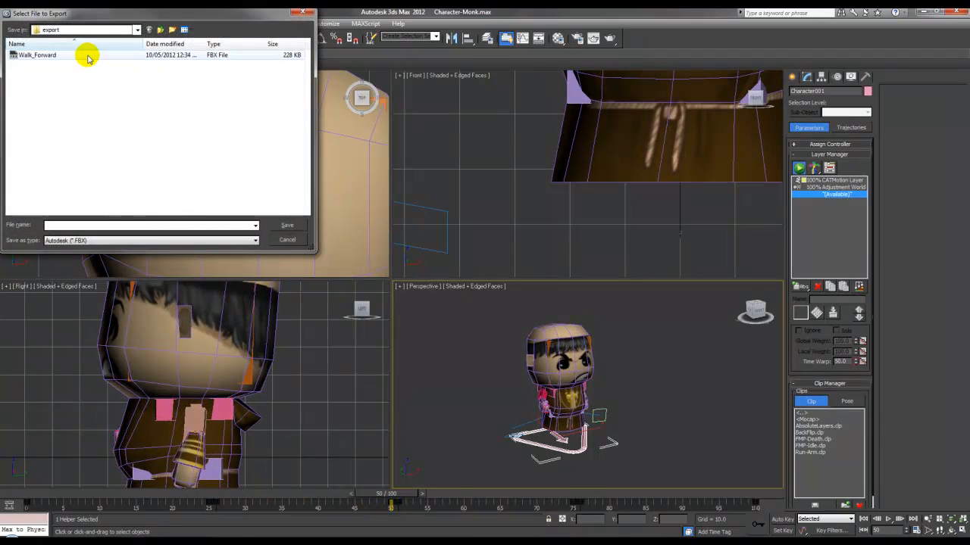
{"action": "type", "text": "Walk_right"}
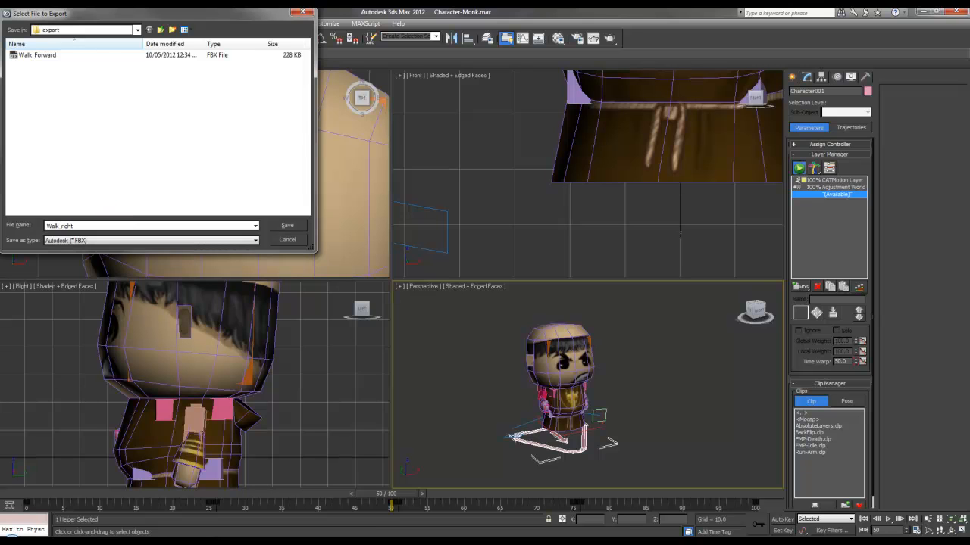
{"action": "key", "text": "Return"}
Step: Set the bake start frame to 26, export the Walk_right clip, and dismiss the warnings
{"action": "left_click", "coordinate": [433, 175]}
{"action": "double_click", "coordinate": [433, 175]}
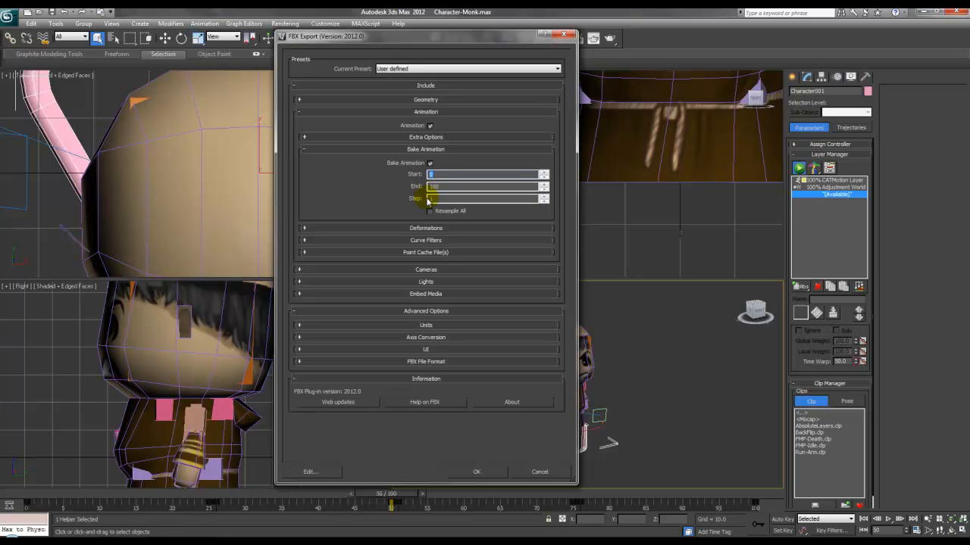
{"action": "type", "text": "26"}
{"action": "key", "text": "Tab"}
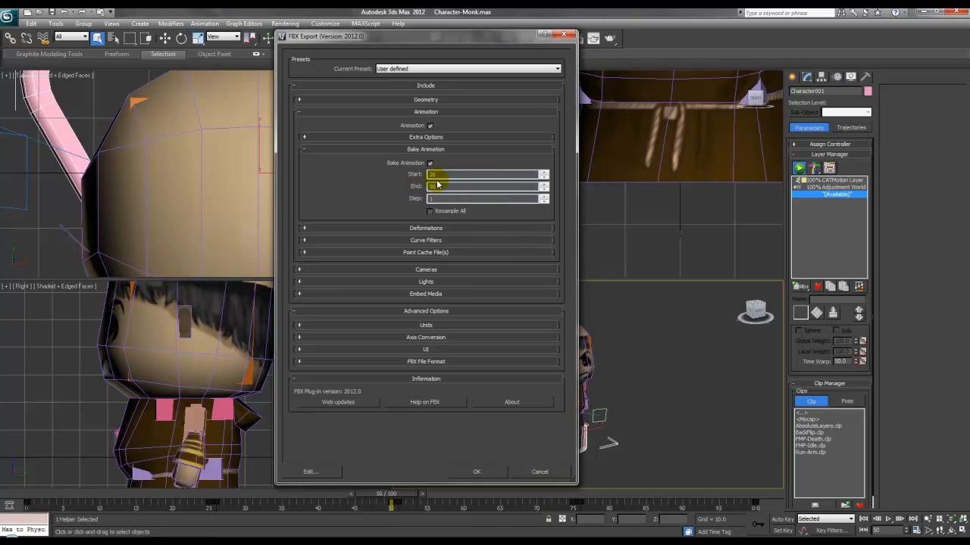
{"action": "left_click", "coordinate": [477, 472]}
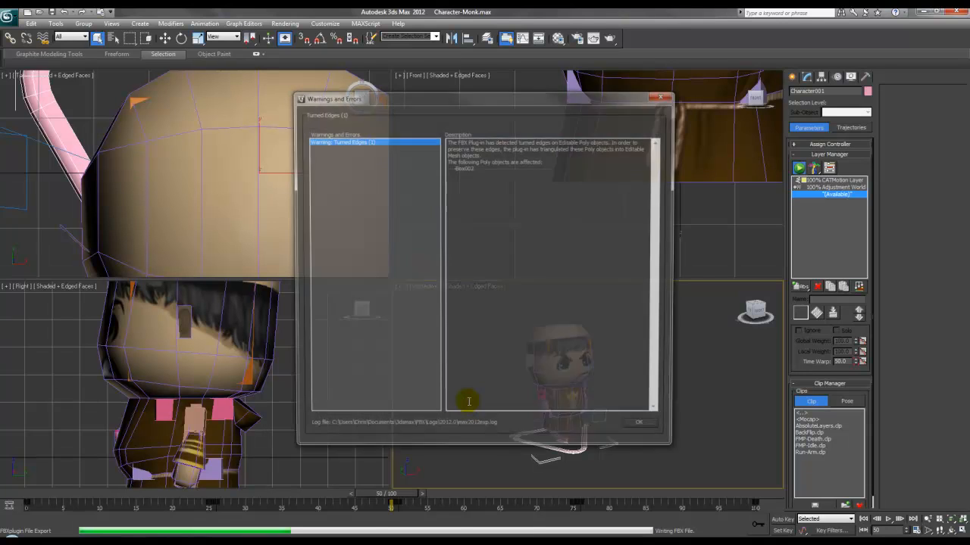
{"action": "left_click", "coordinate": [635, 426]}
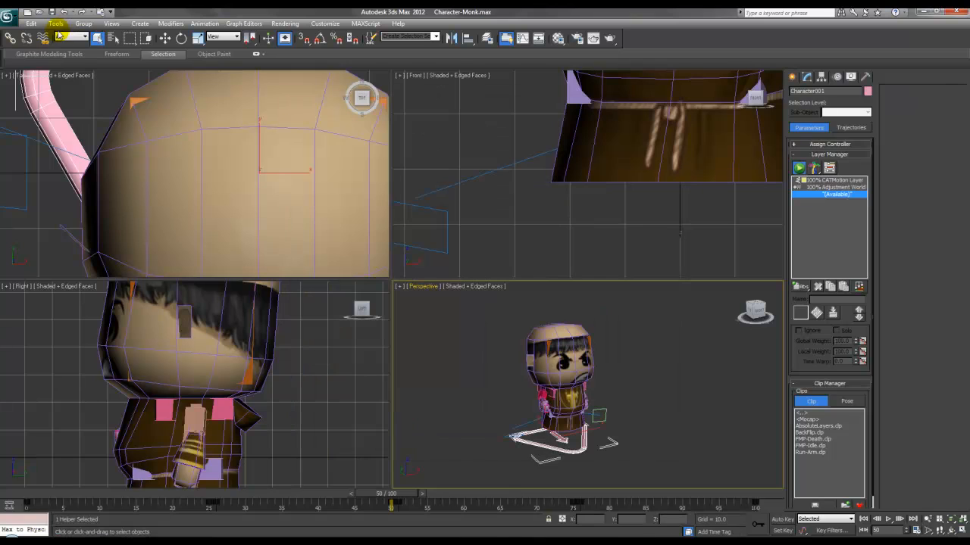
Step: Export a new FBX file named Walk_Backward
{"action": "left_click", "coordinate": [14, 16]}
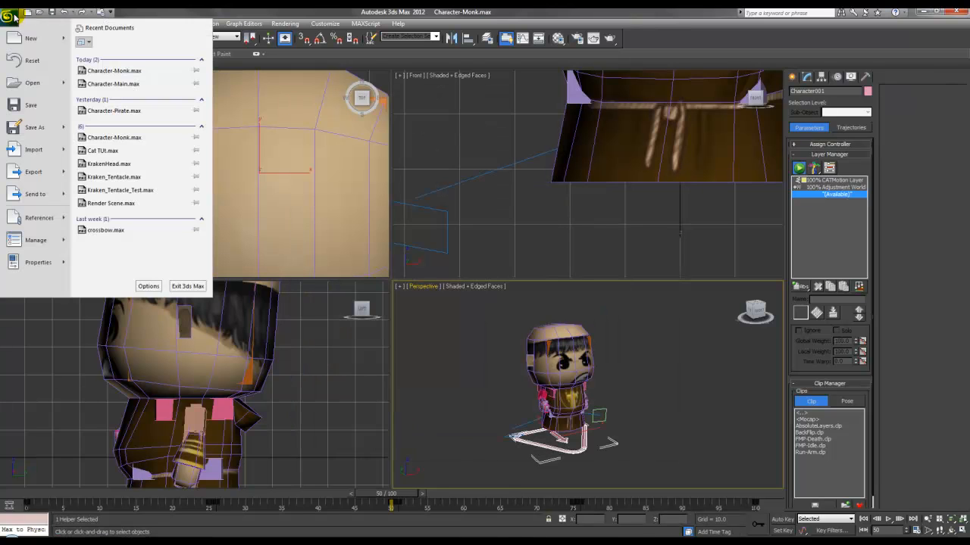
{"action": "left_click", "coordinate": [47, 170]}
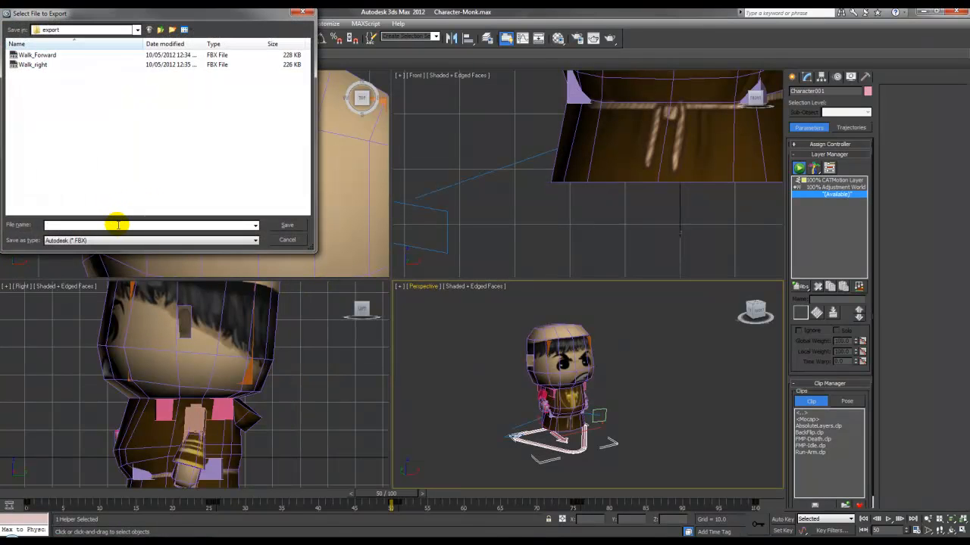
{"action": "type", "text": "Walk_Backward"}
{"action": "key", "text": "Return"}
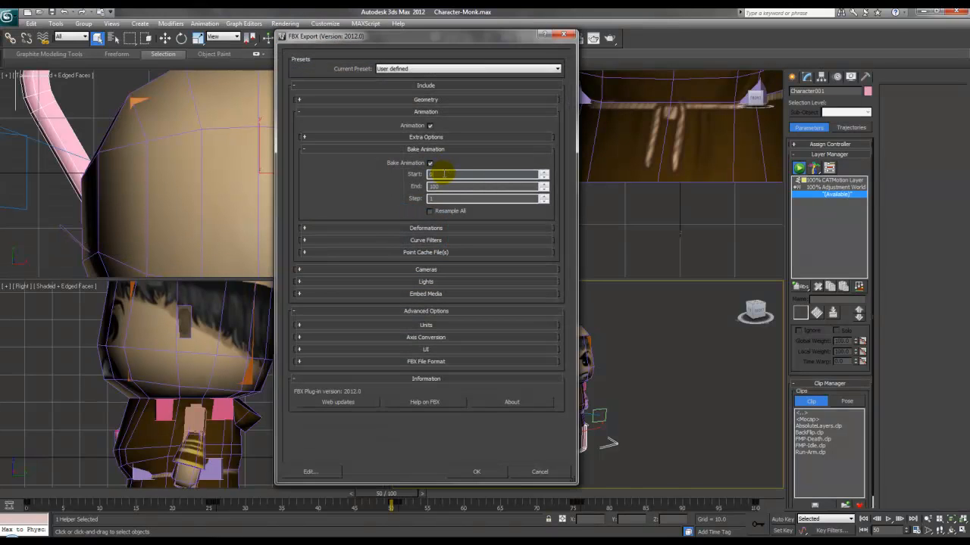
Step: Bake frames 51 to 75 for the backward walk clip, export it, and dismiss the warnings
{"action": "left_click_drag", "start_coordinate": [460, 185], "coordinate": [420, 187]}
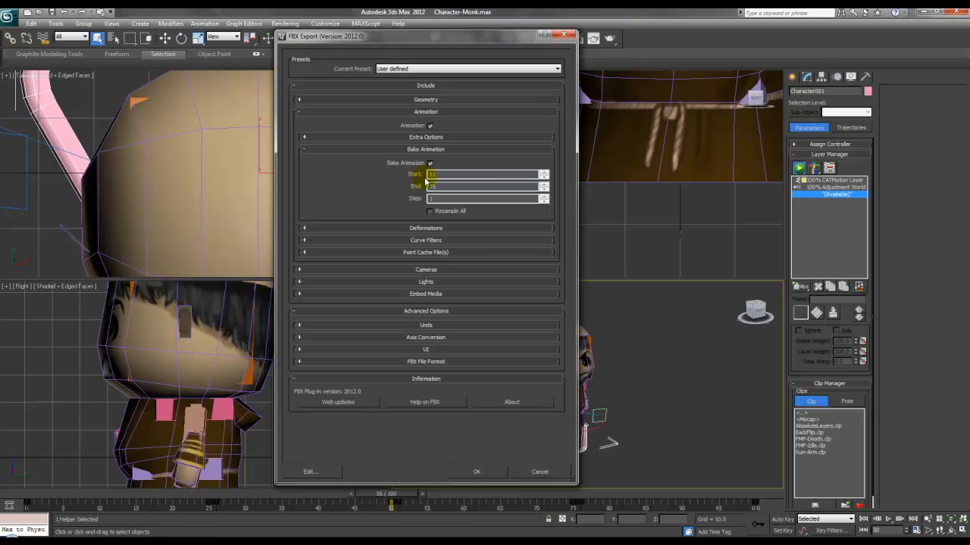
{"action": "left_click", "coordinate": [477, 470]}
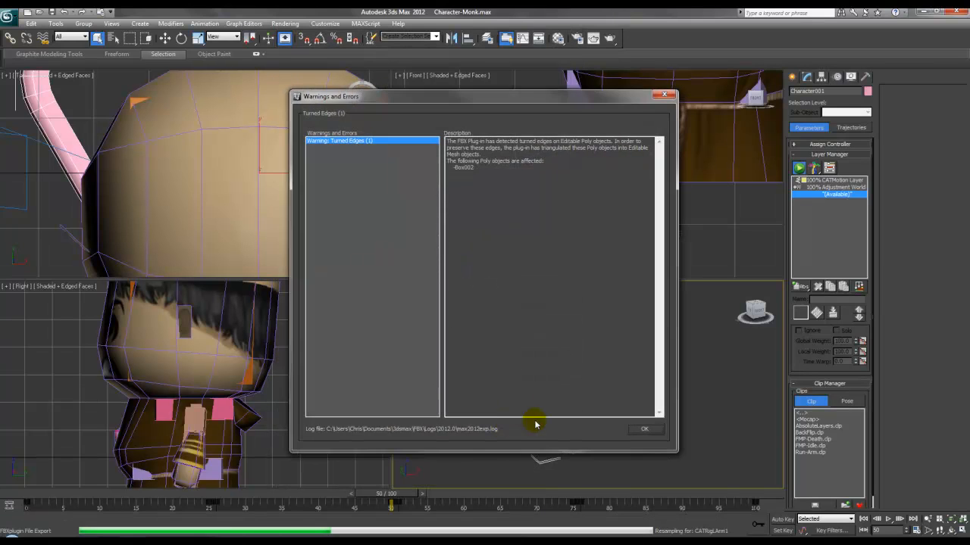
{"action": "left_click", "coordinate": [643, 429]}
{"action": "left_click", "coordinate": [10, 16]}
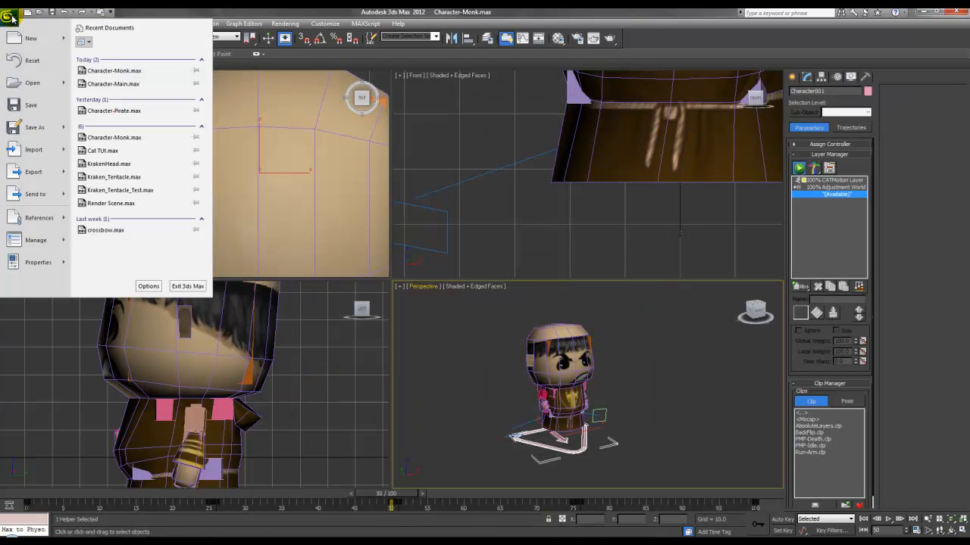
Step: Export the final walk section up to frame 100 as Walk_left and dismiss the warnings
{"action": "left_click", "coordinate": [25, 171]}
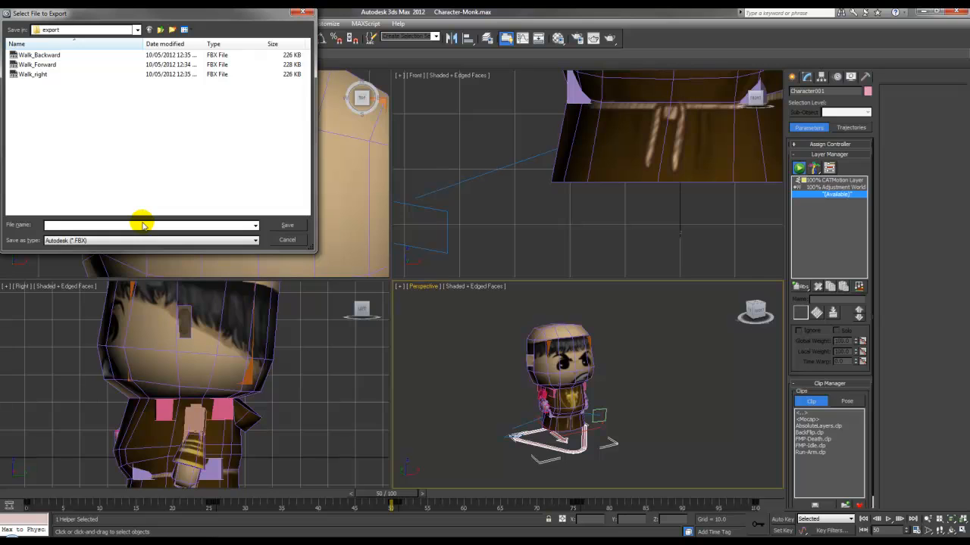
{"action": "type", "text": "Walk_left"}
{"action": "key", "text": "Return"}
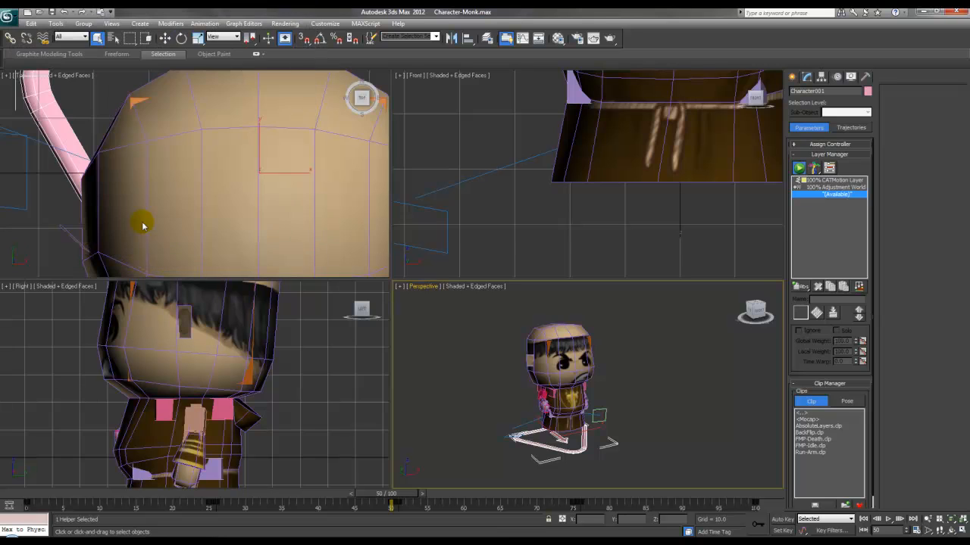
{"action": "double_click", "coordinate": [443, 175]}
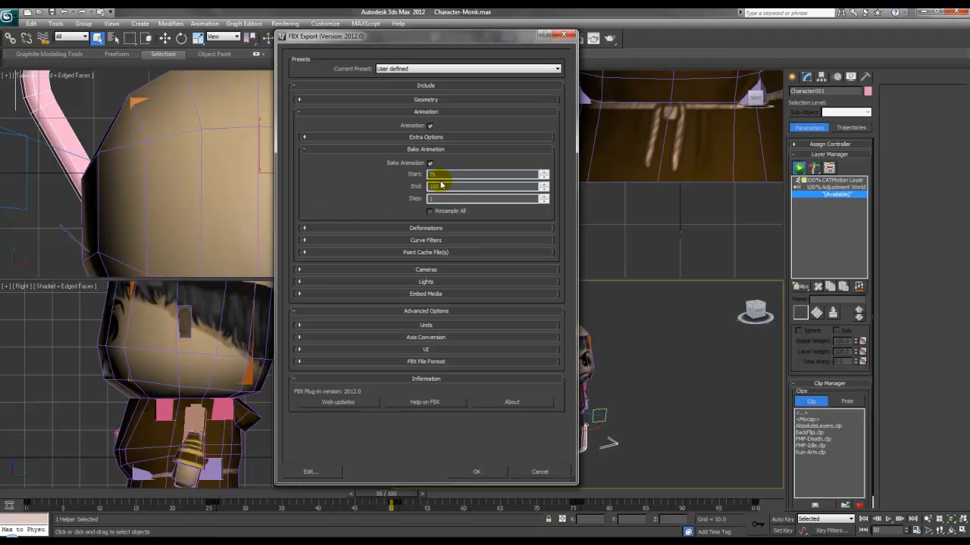
{"action": "left_click", "coordinate": [497, 468]}
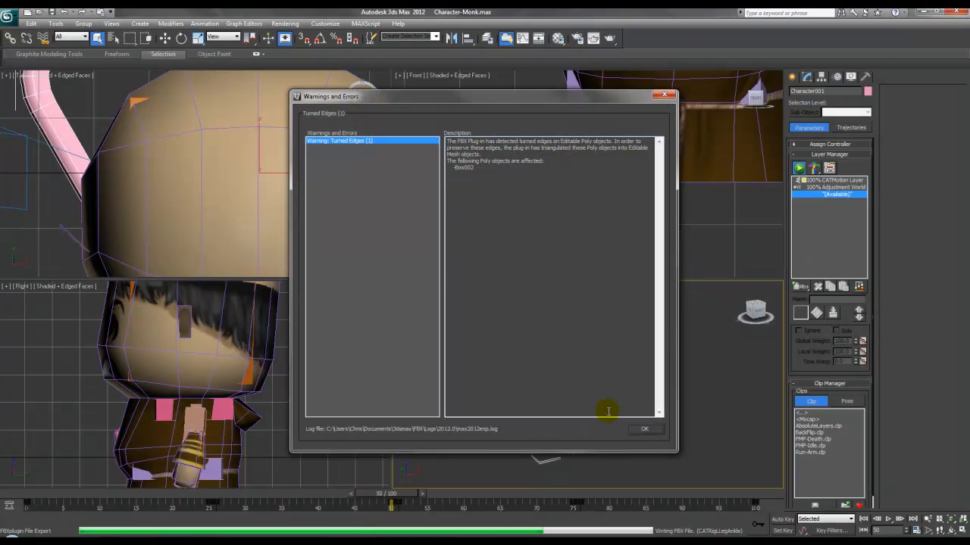
{"action": "left_click", "coordinate": [640, 425]}
Step: Switch the viewport transform tool to Move for the character rig
{"action": "key", "text": "e"}
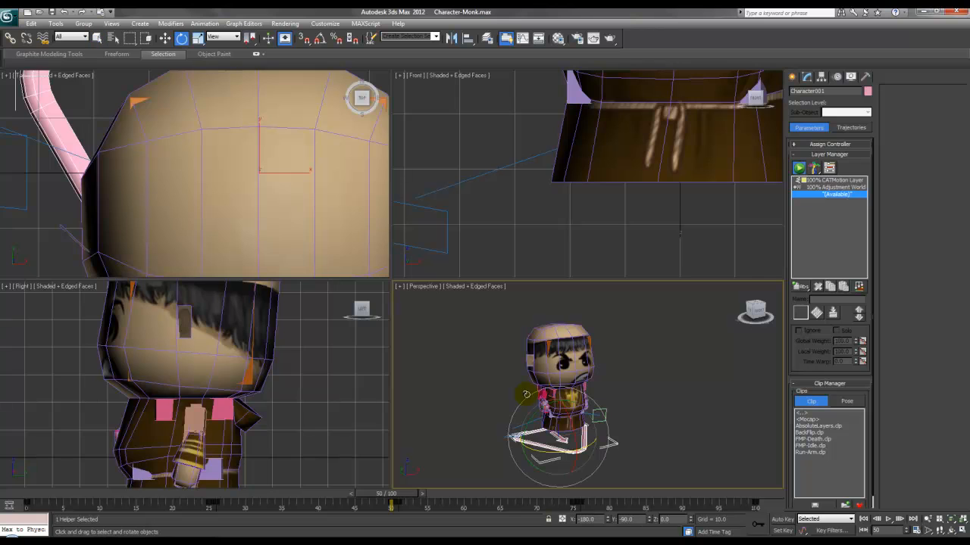
{"action": "right_click", "coordinate": [513, 379]}
{"action": "left_click", "coordinate": [537, 384]}
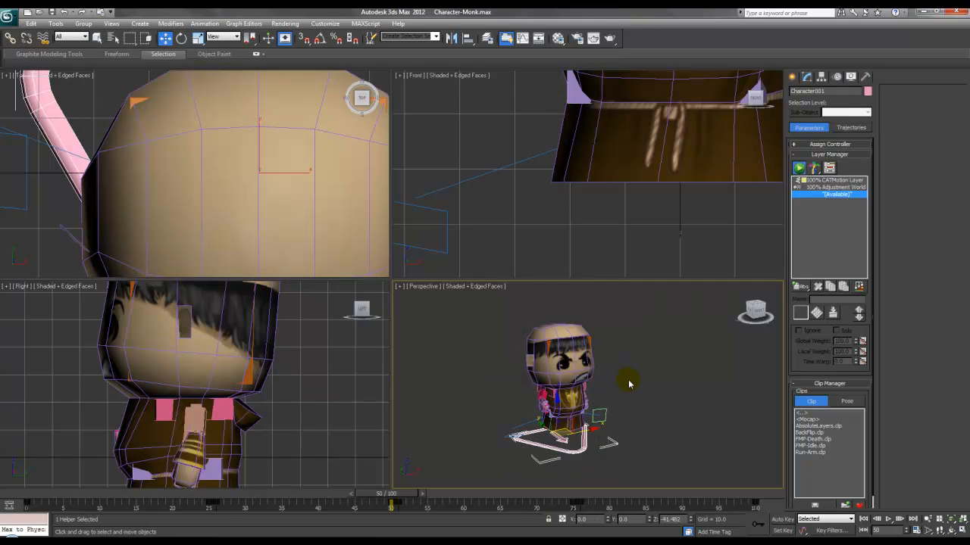